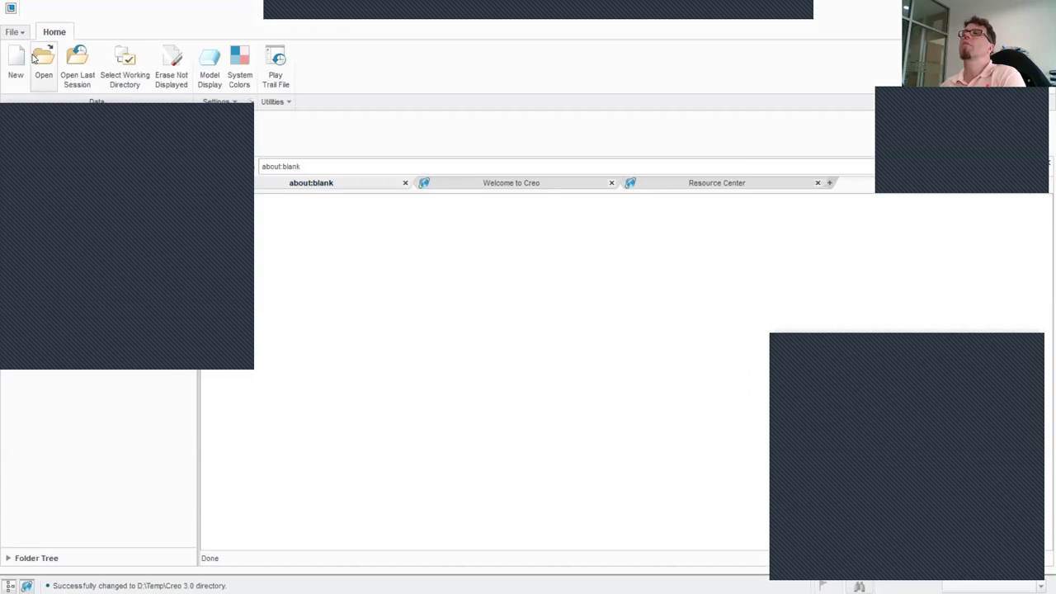
Create a new solid part named carbody using the default template
left_click(16, 59)
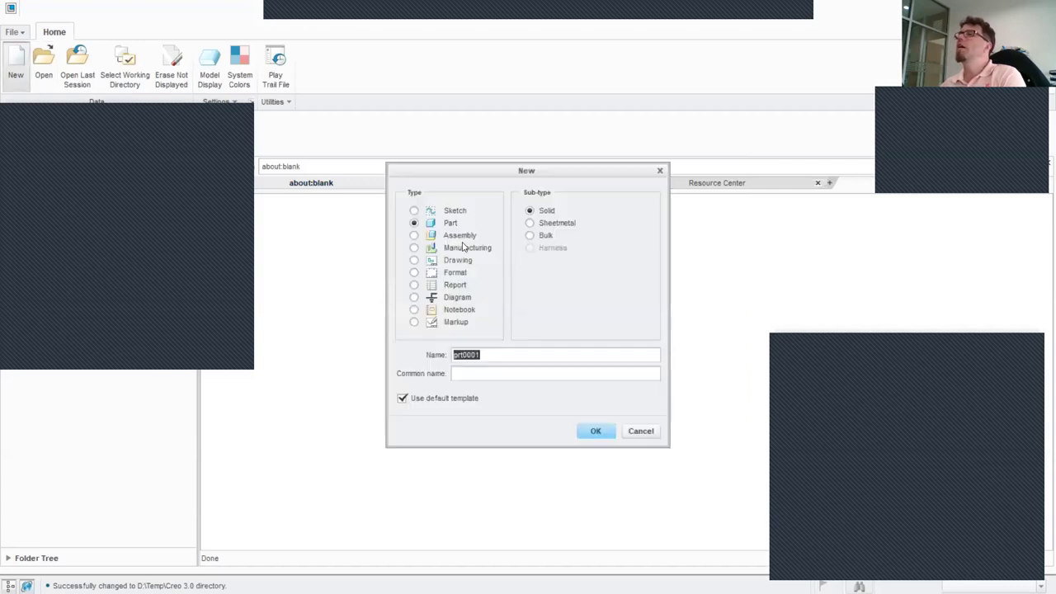
type("carbody")
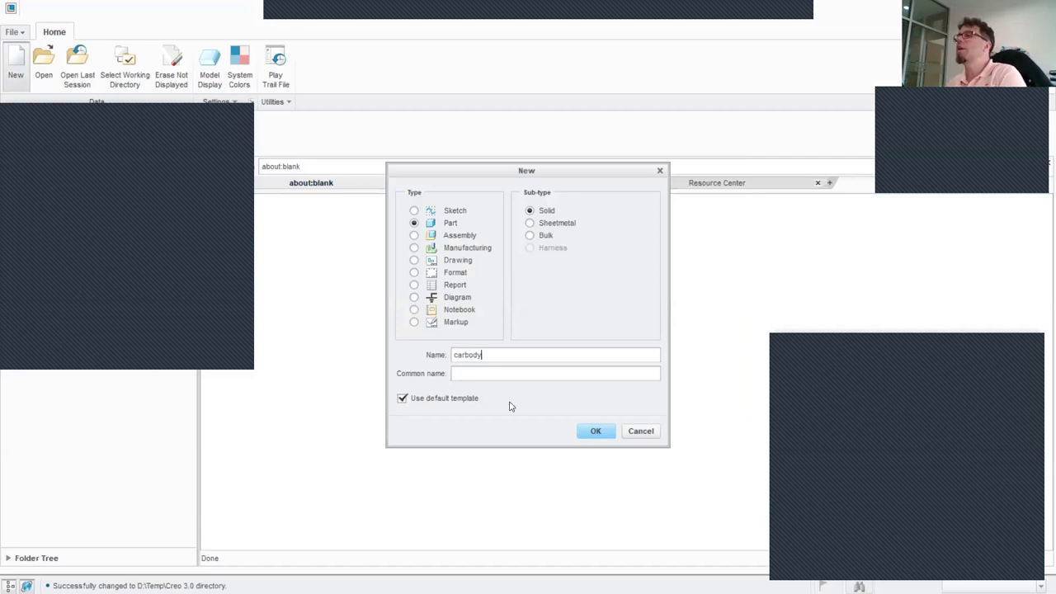
left_click(595, 432)
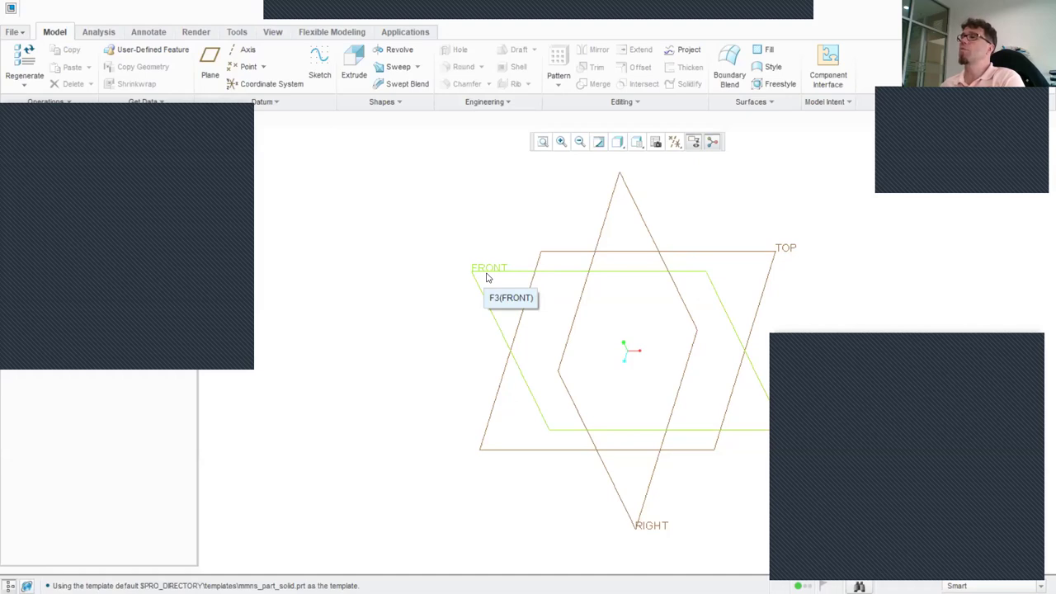
On the FRONT plane, sketch two equal circles about 121 mm in diameter, one at the origin, the other about 413 mm along the horizontal axis
left_click(487, 274)
left_click(320, 62)
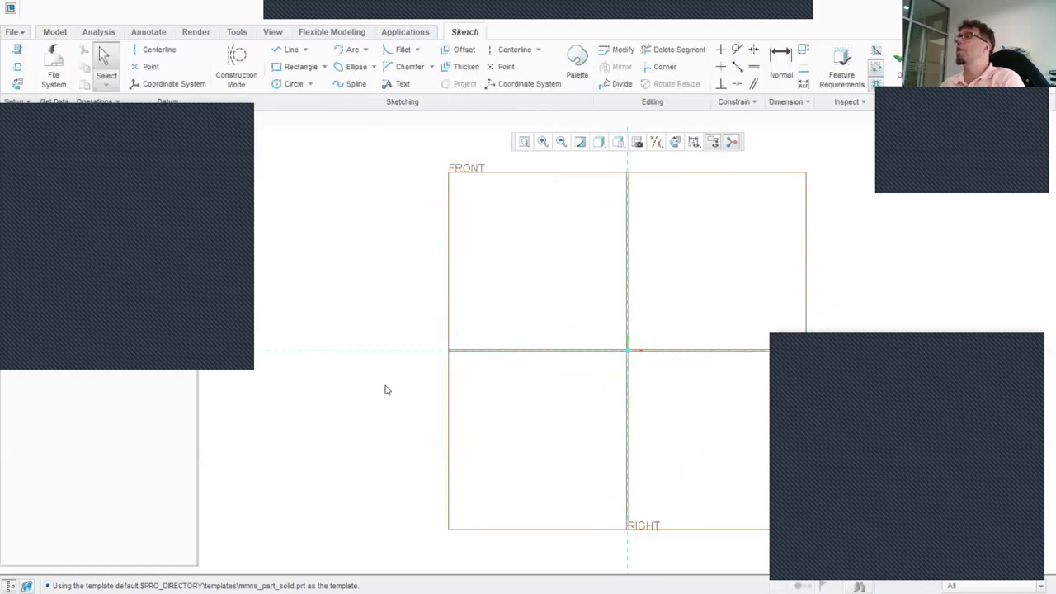
scroll(704, 209, "up", 1)
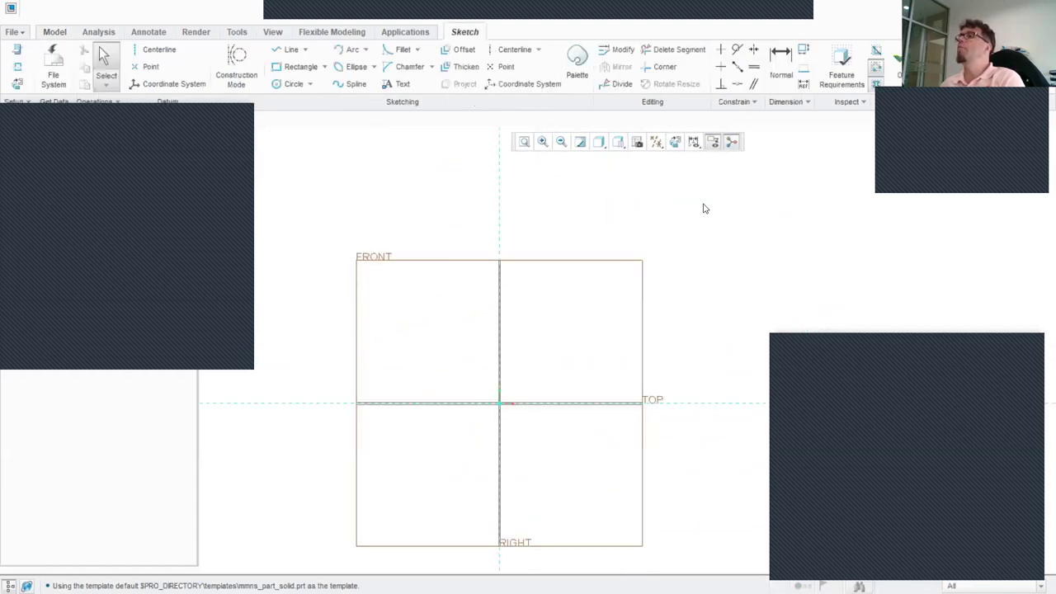
left_click(277, 84)
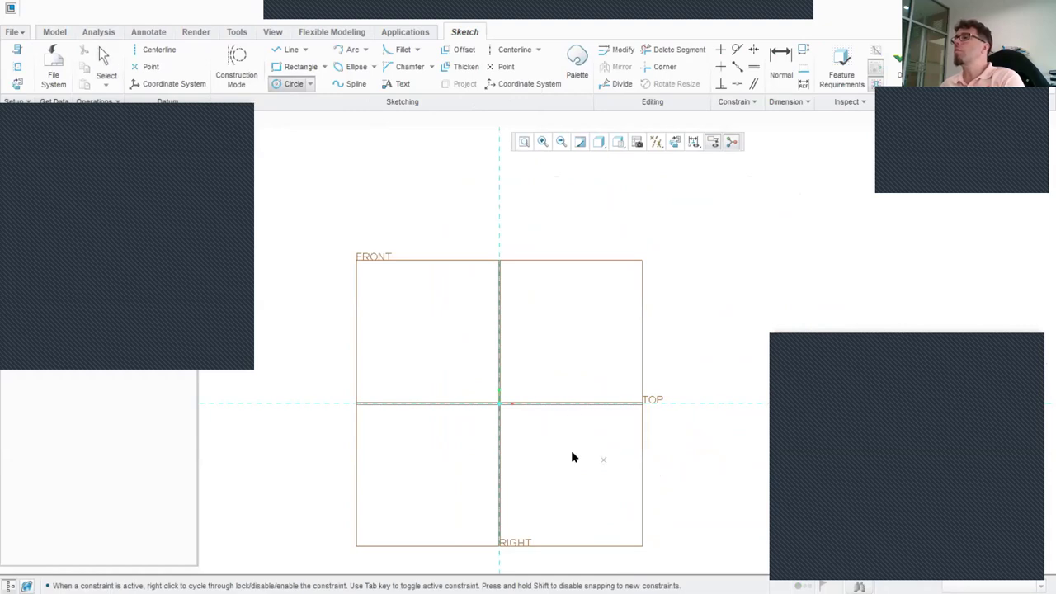
left_click(499, 404)
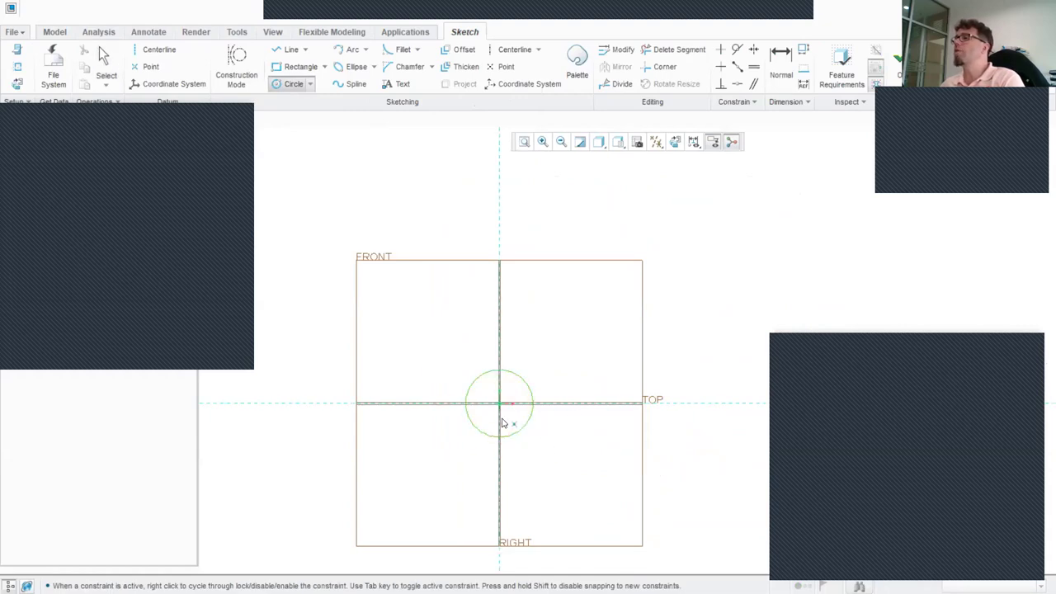
left_click(503, 423)
scroll(502, 423, "down", 1)
left_click(685, 406)
left_click(694, 435)
Set the horizontal distance between the two circle centers to 1700 mm
left_click(781, 60)
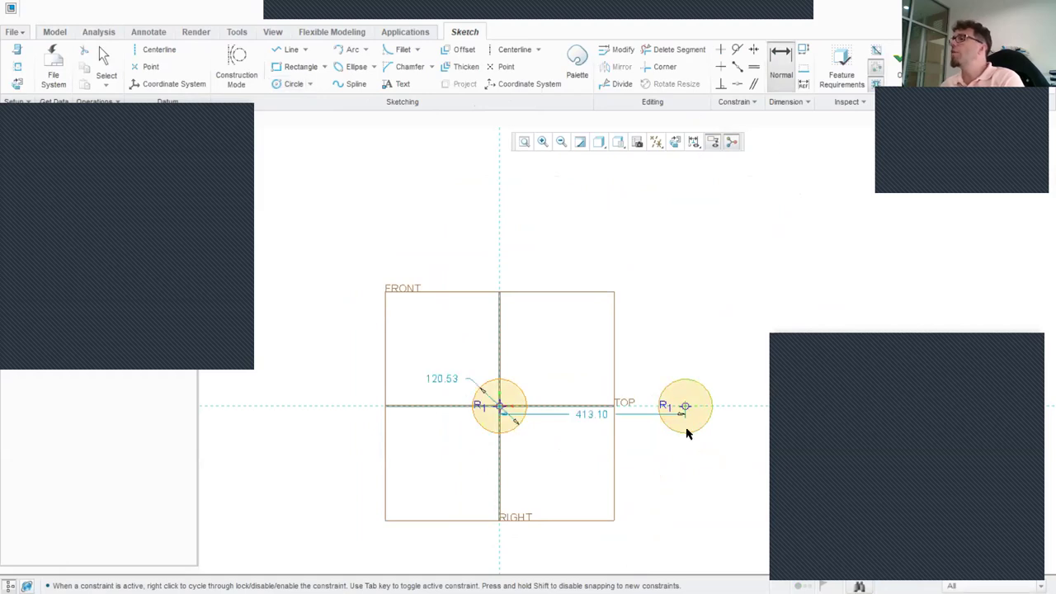
double_click(588, 420)
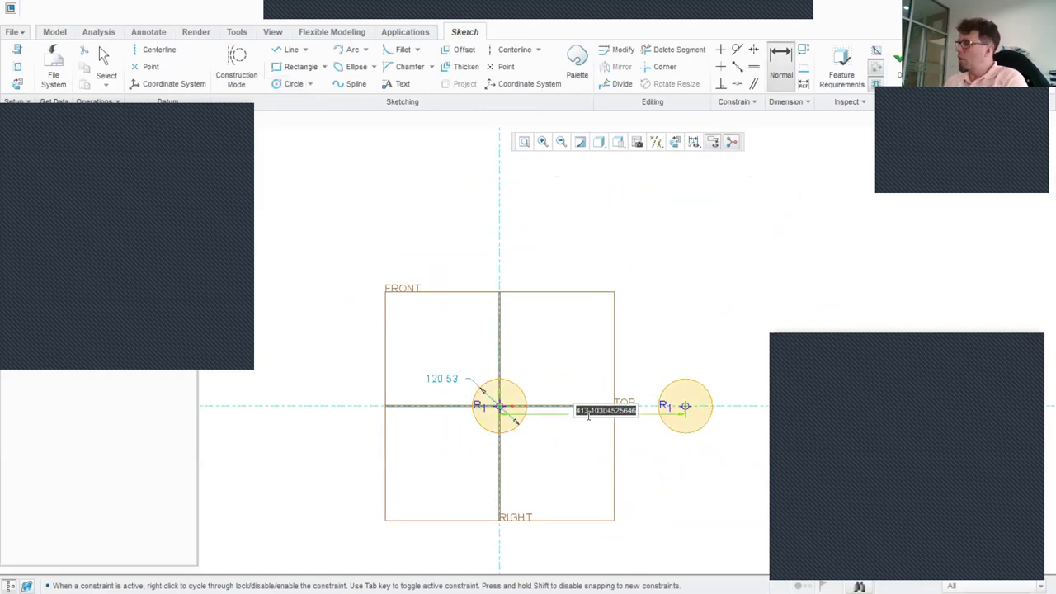
type("1700")
key("Return")
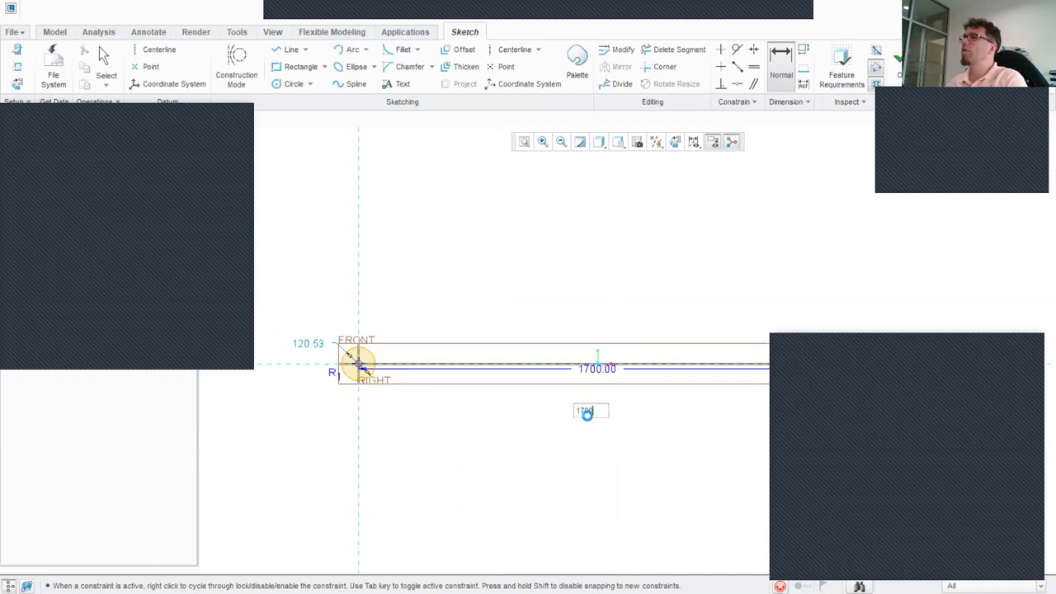
Set the diameter of the equal circles to 650 mm
double_click(371, 331)
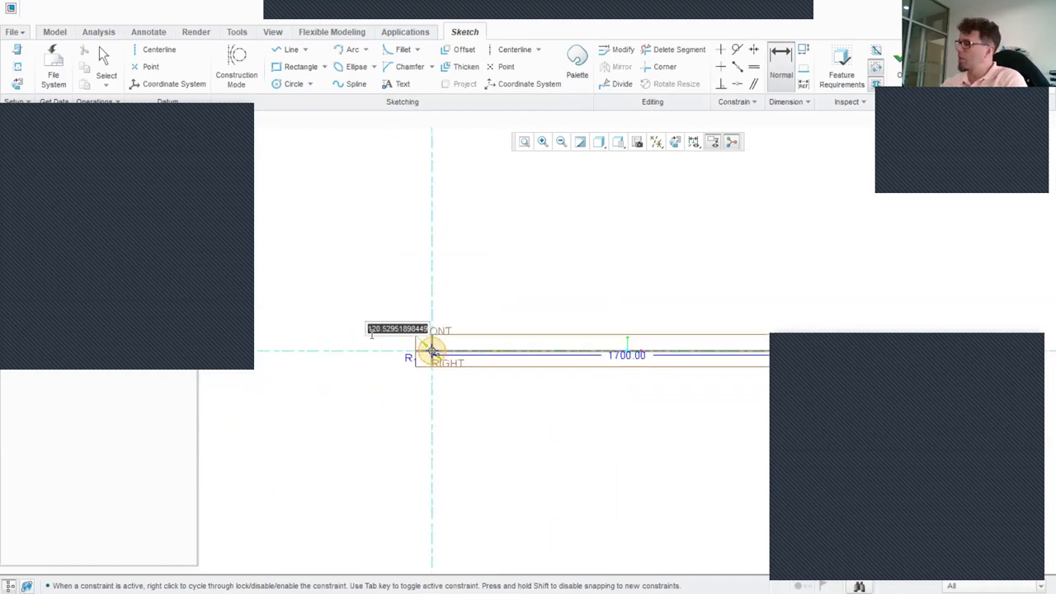
type("650")
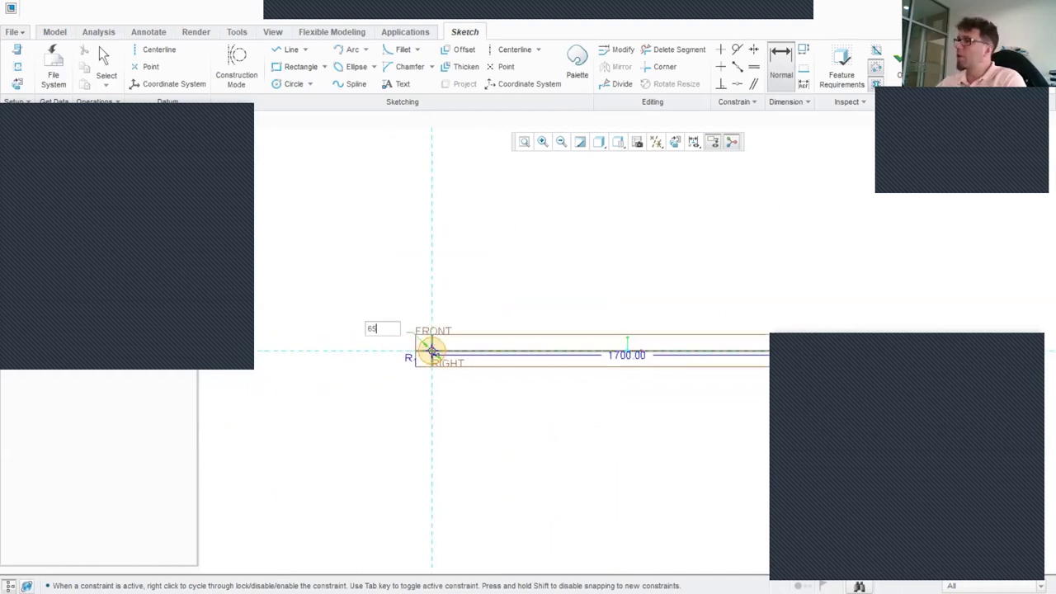
key("Return")
Change the diameter of the equal circles to 450 mm
double_click(387, 303)
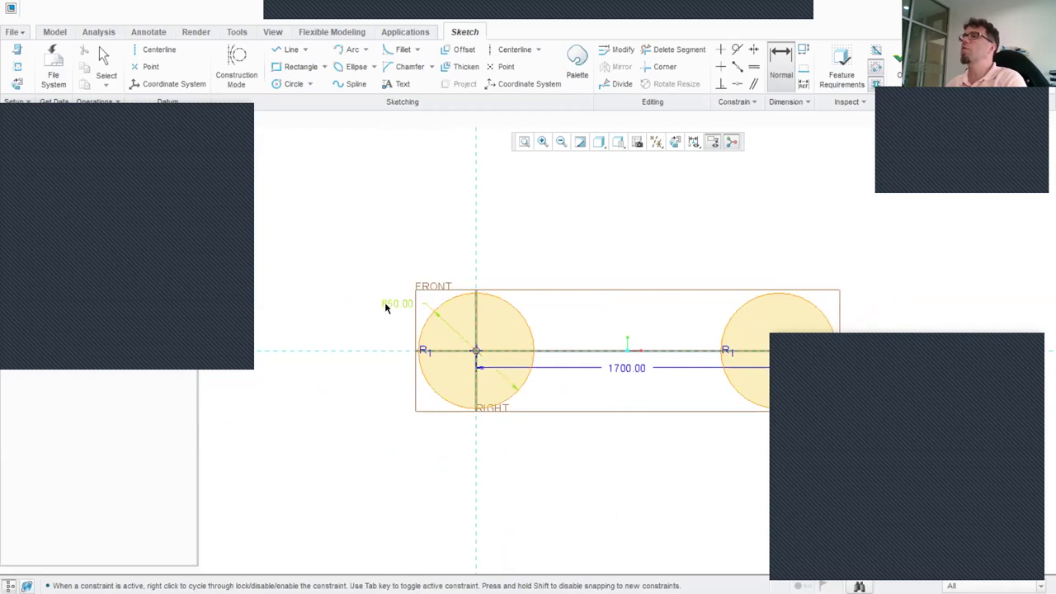
type("450")
key("Return")
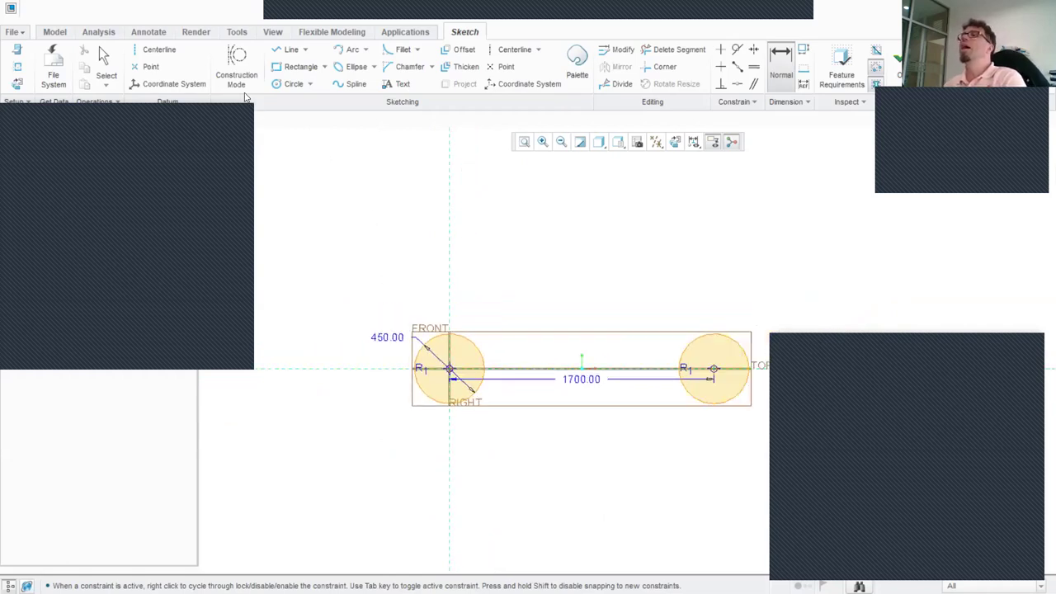
Convert both wheel circles to construction geometry
left_click(106, 59)
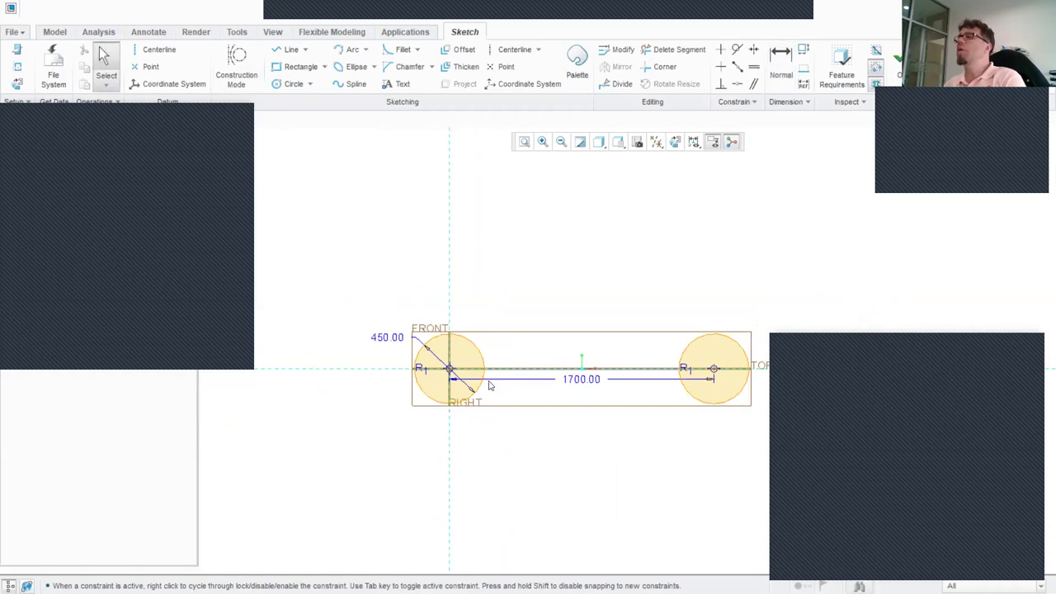
left_click(437, 343)
right_click(437, 342)
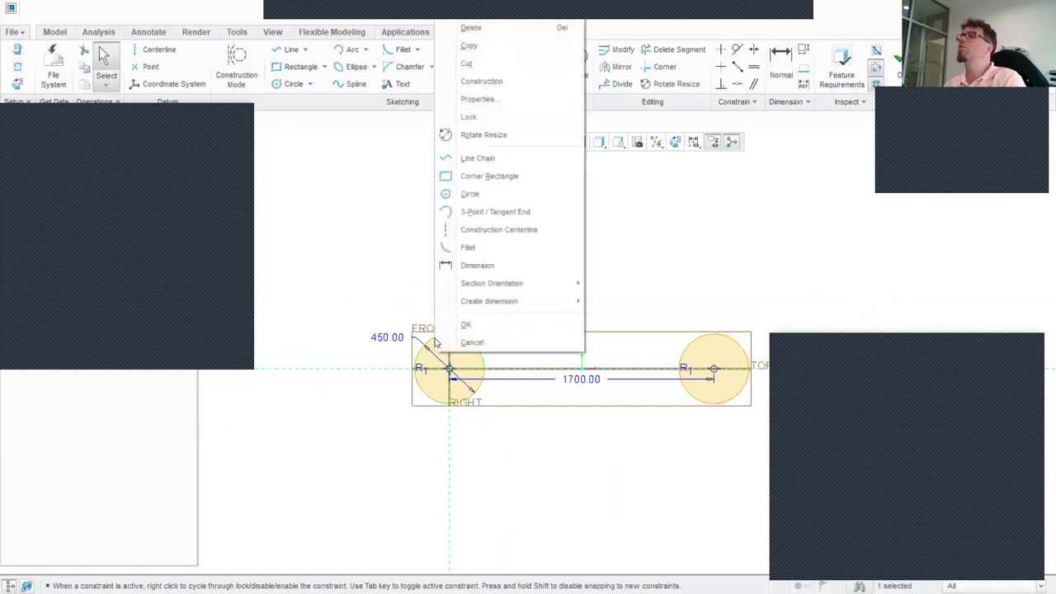
left_click(481, 81)
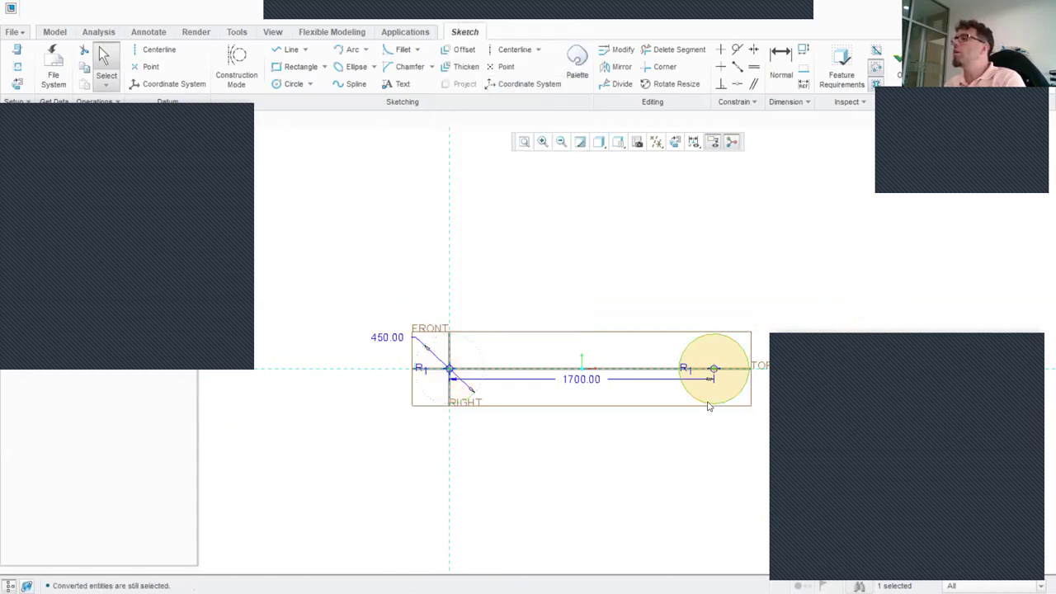
right_click(708, 406)
left_click(746, 136)
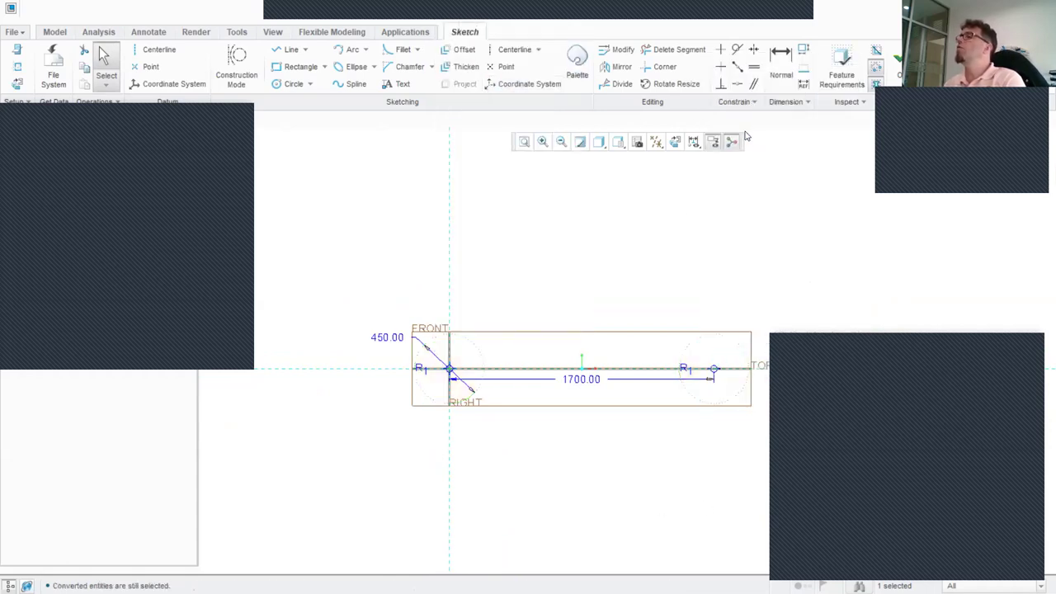
left_click(636, 248)
Sketch a two-point spline from just above the first wheel circle up to a point about 782 mm across and 1324 mm above the origin
scroll(431, 465, "down", 2)
scroll(473, 302, "up", 1)
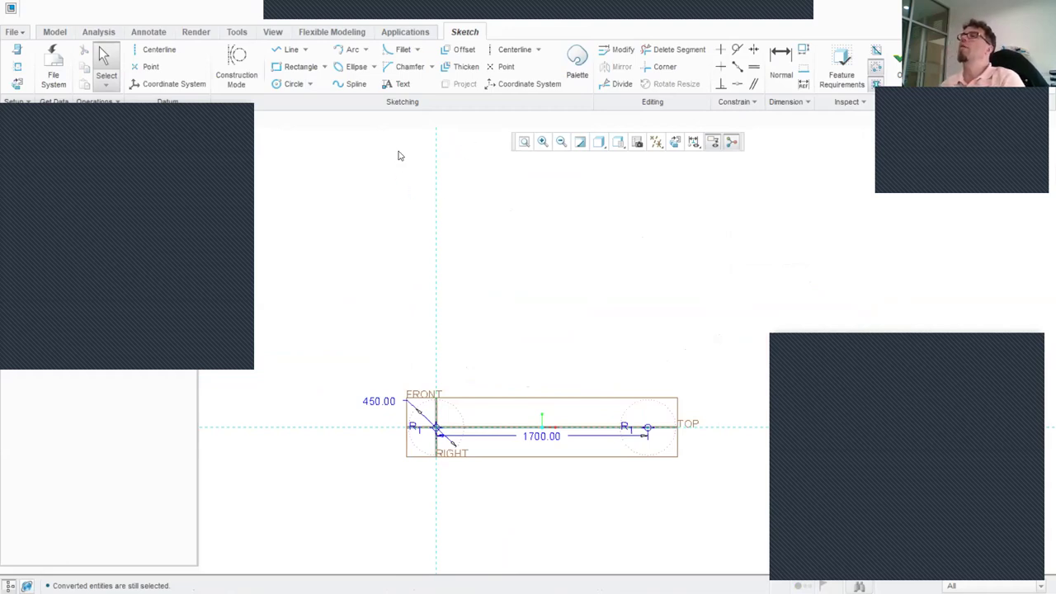
left_click(342, 84)
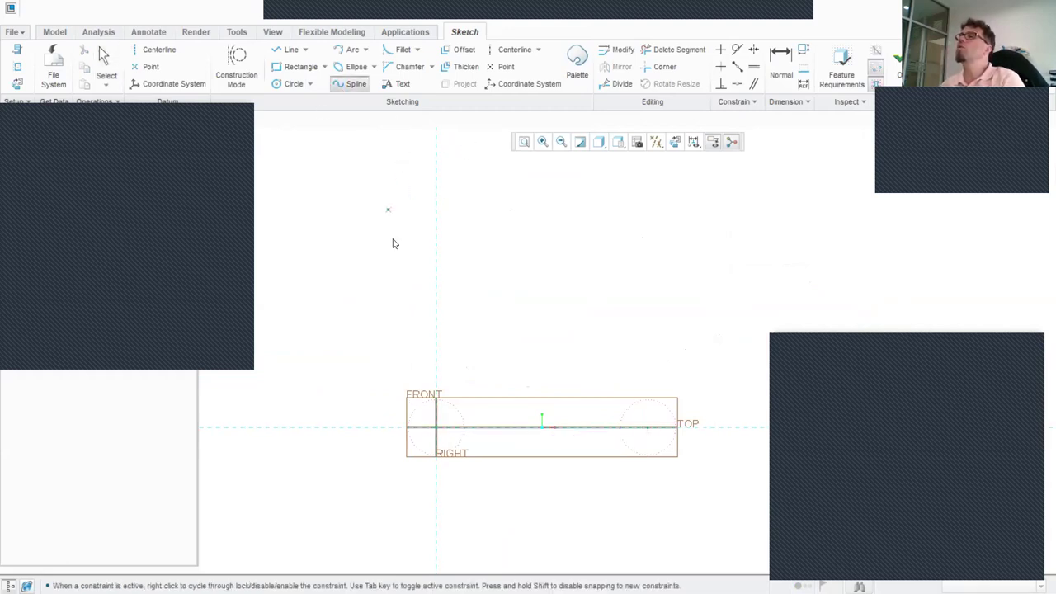
left_click(404, 376)
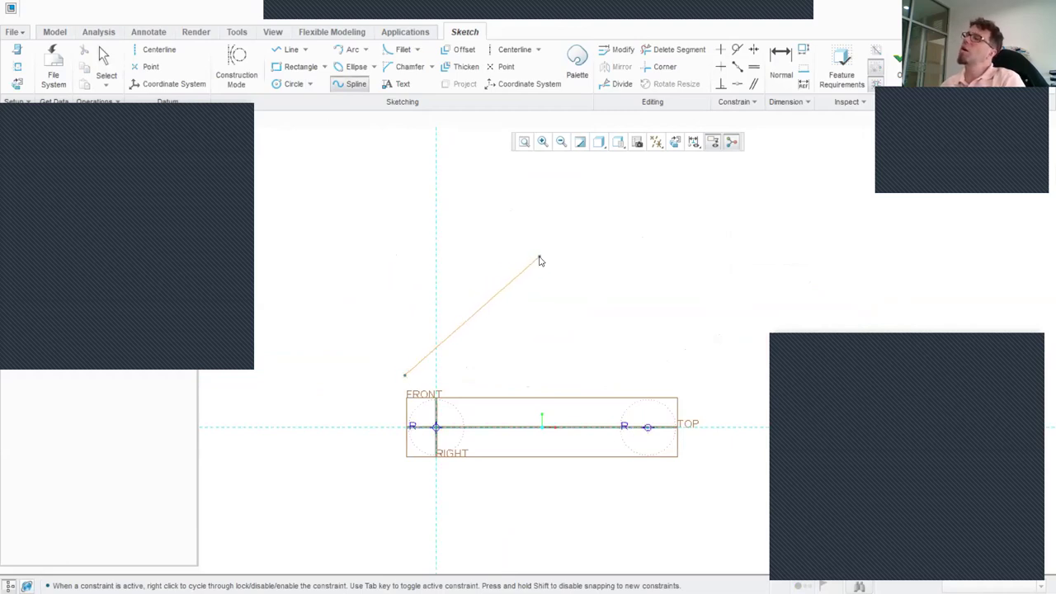
left_click(533, 267)
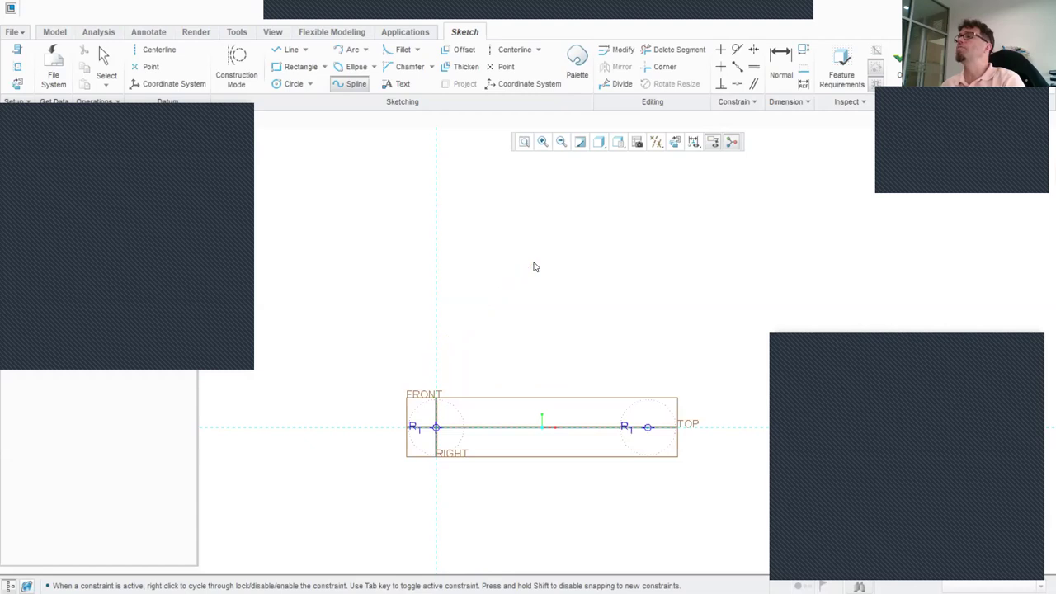
middle_click(562, 248)
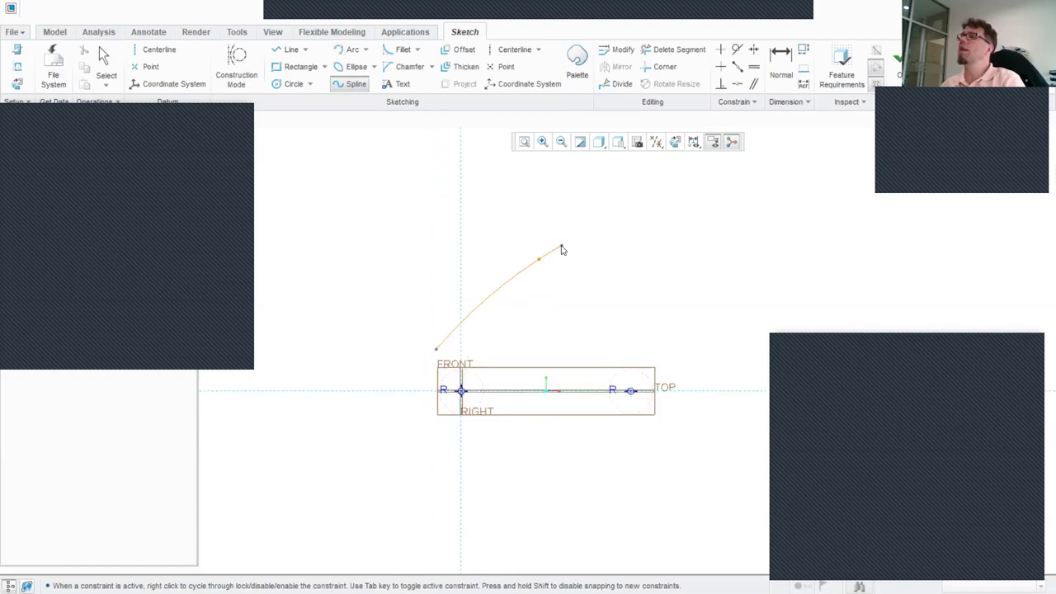
Sketch a trial three-point arched spline above the first spline and a wavy multi-point one beside it
left_click(348, 87)
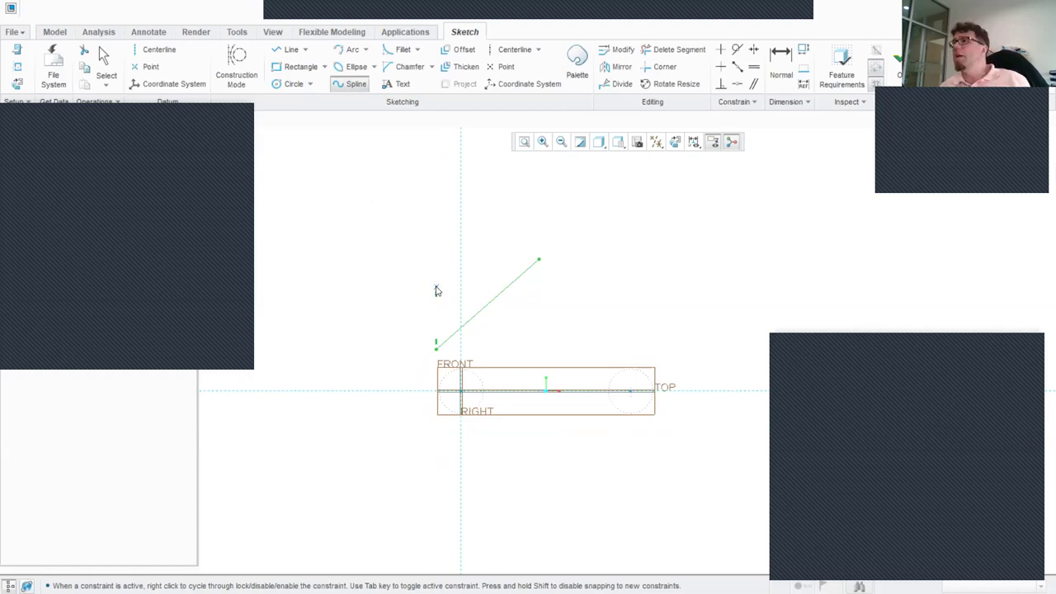
scroll(583, 248, "up", 1)
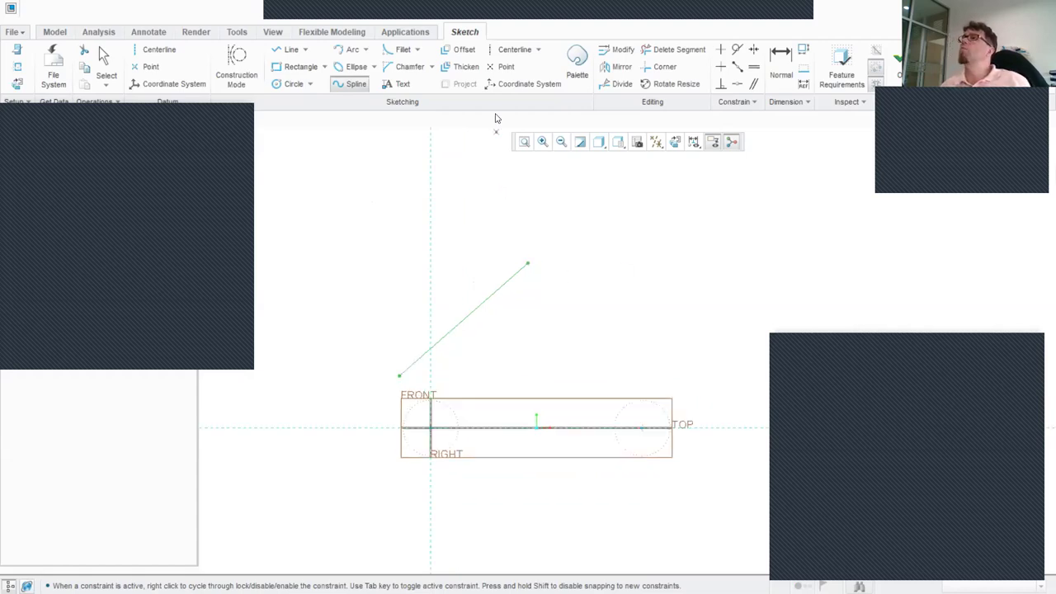
left_click(509, 49)
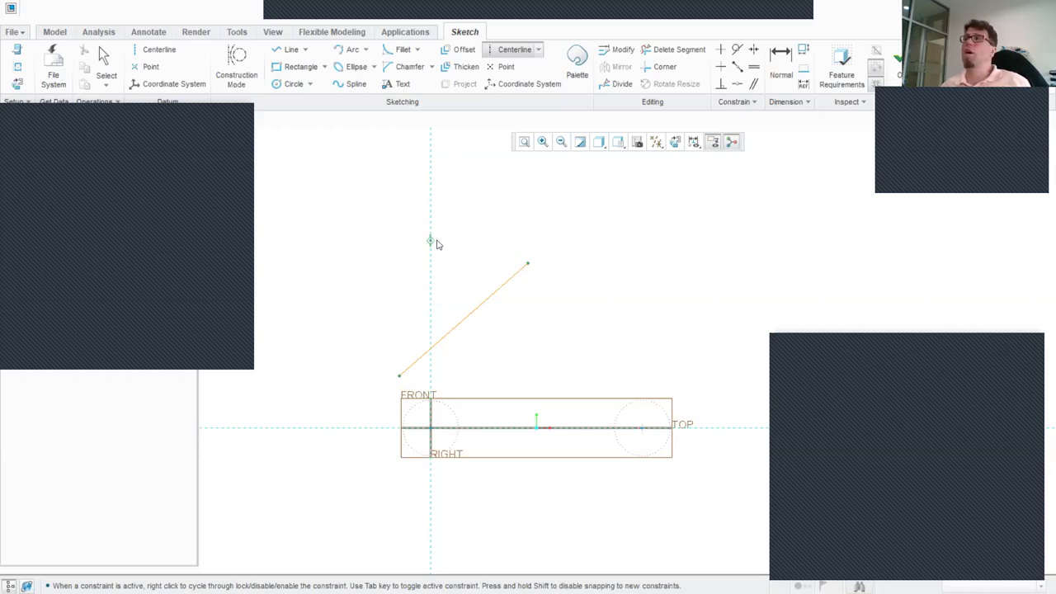
left_click(356, 84)
left_click(511, 225)
left_click(529, 214)
left_click(597, 201)
left_click(680, 226)
middle_click(600, 356)
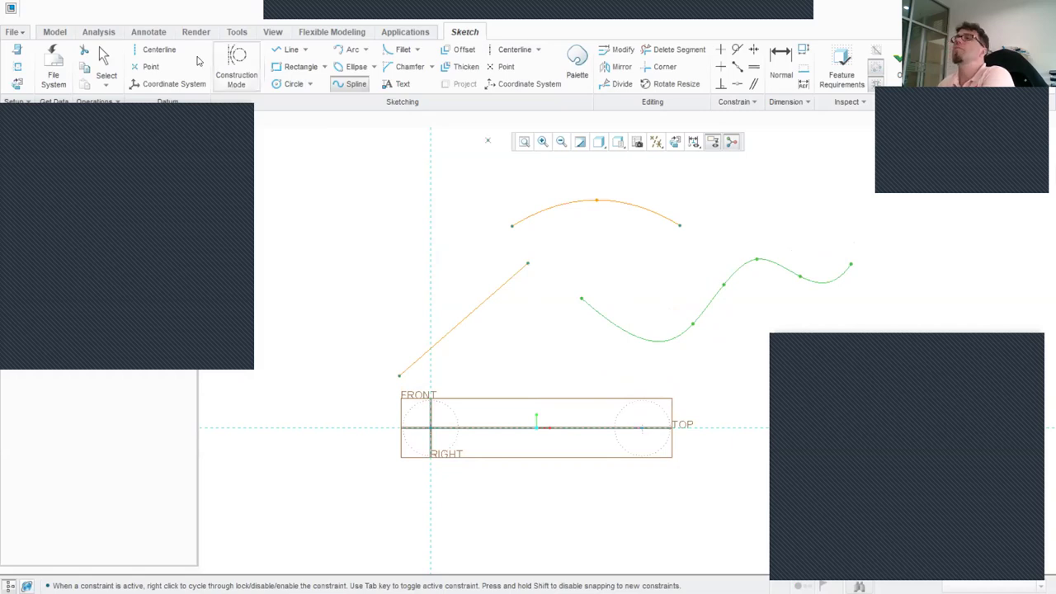
left_click(105, 64)
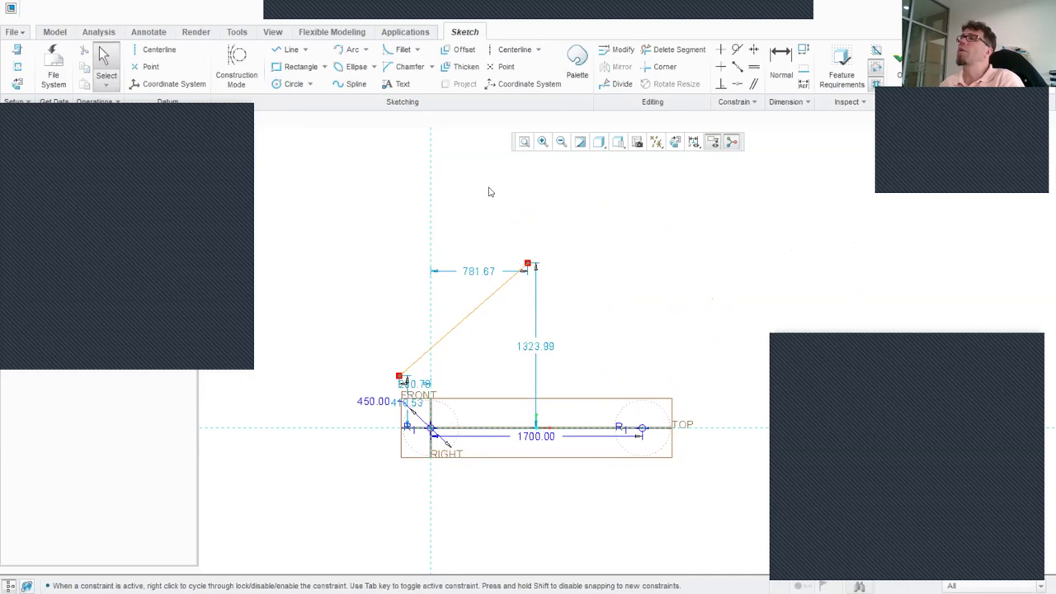
Add an angled construction centerline through each endpoint of the two-point spline, the shallower one at the upper end
left_click(511, 49)
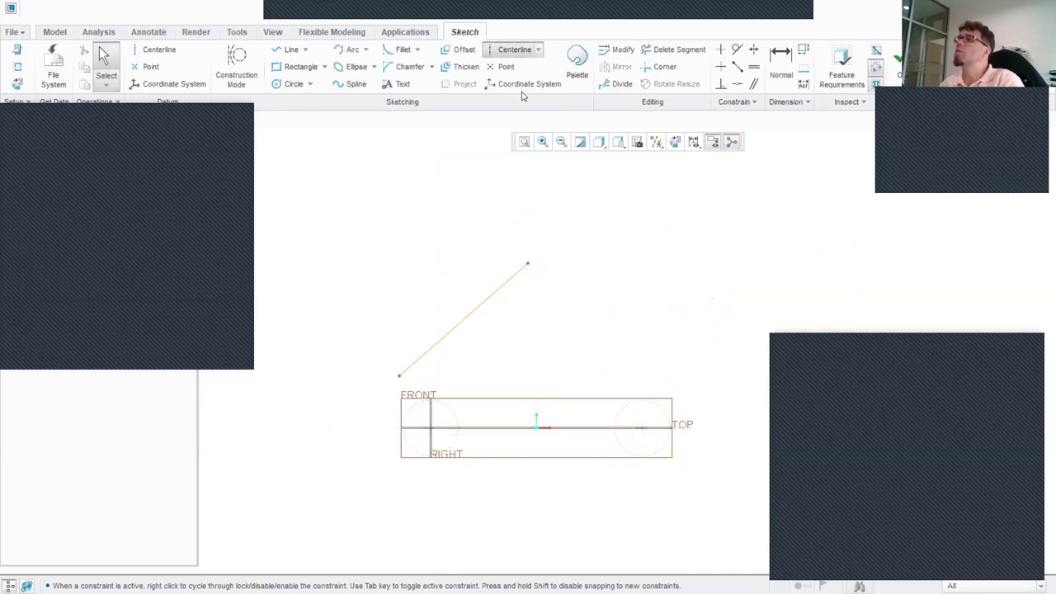
left_click(528, 263)
left_click(564, 253)
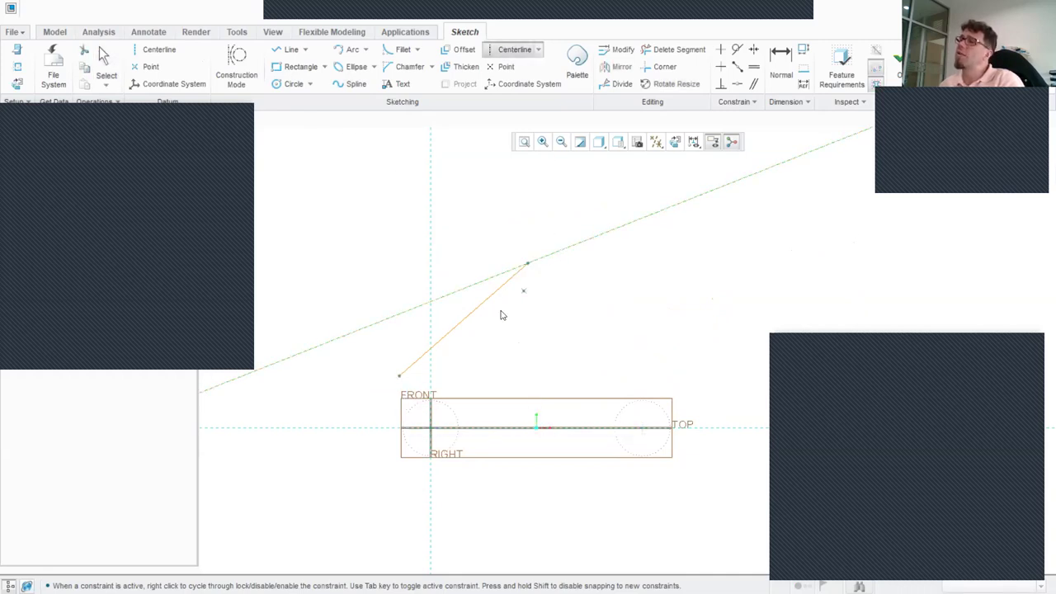
left_click(400, 377)
left_click(512, 54)
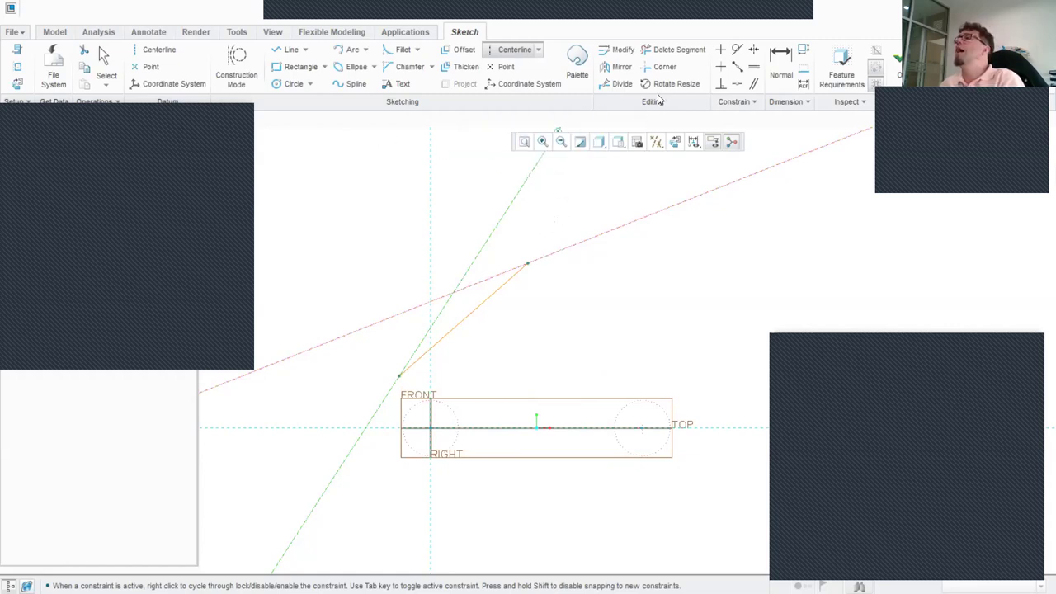
Make the spline tangent to the angled centerlines at its upper and lower endpoints
left_click(737, 50)
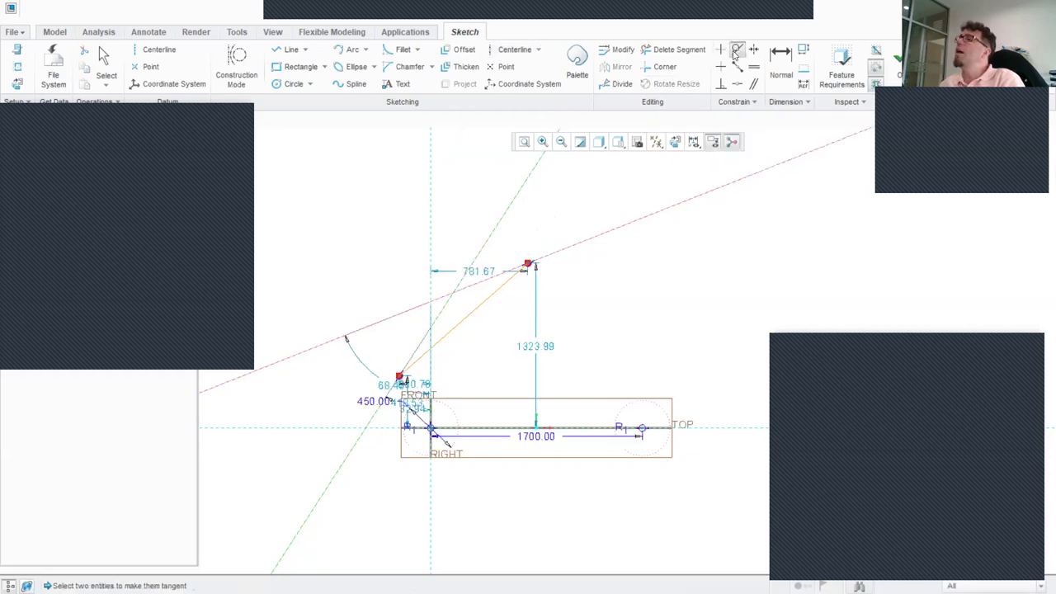
left_click(506, 289)
left_click(569, 252)
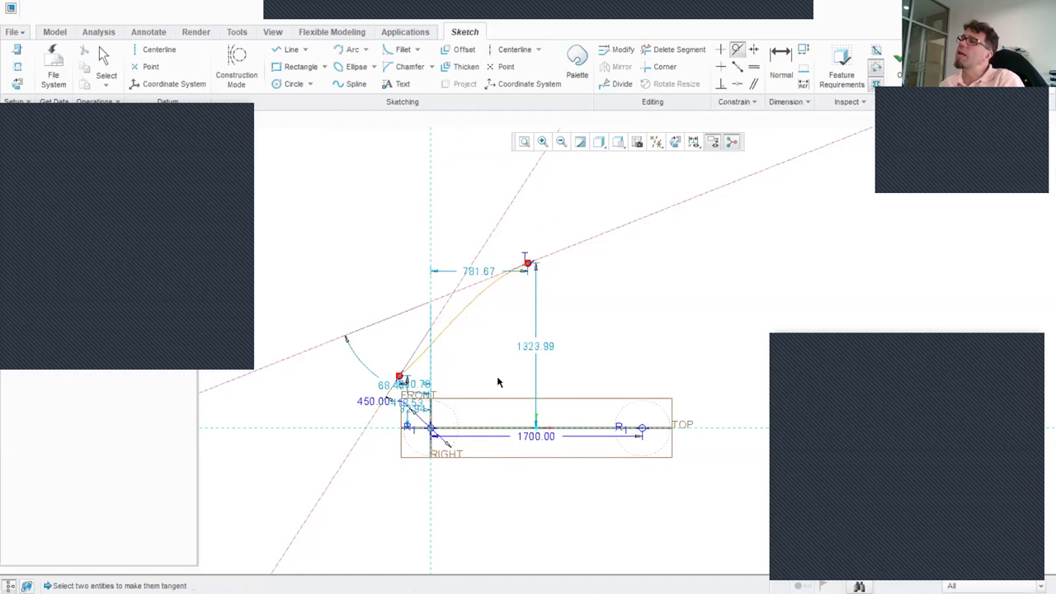
left_click(437, 340)
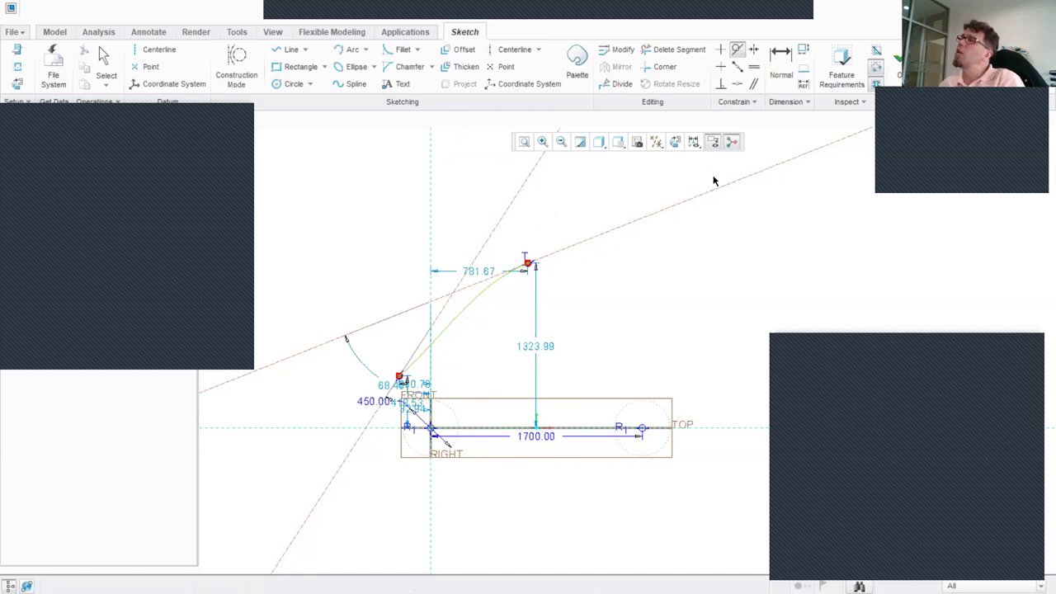
left_click(740, 50)
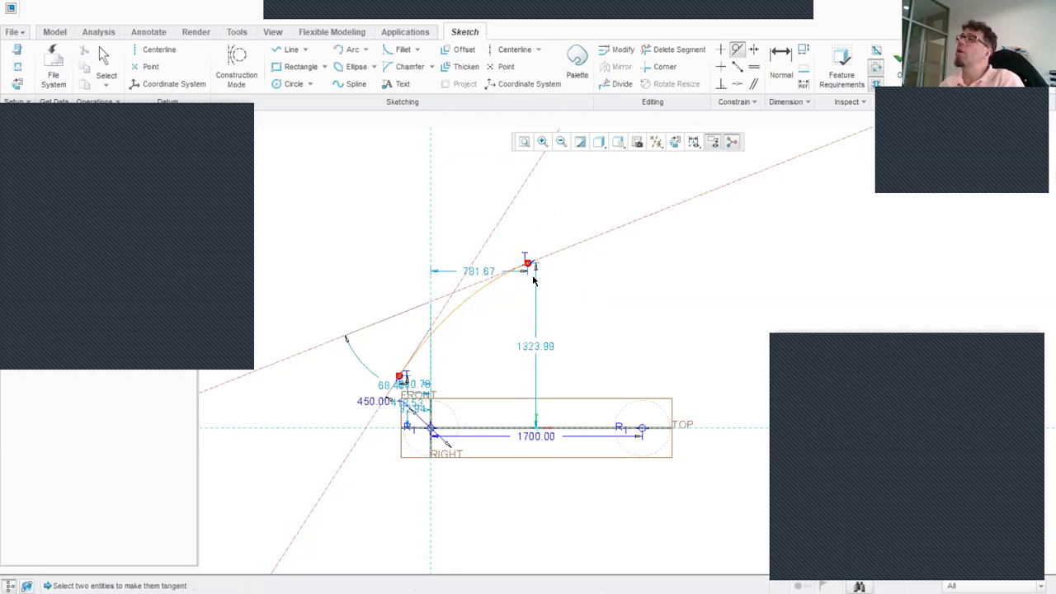
Dimension each angled centerline from the vertical reference, and move the spline's upper endpoint to about 826 mm across and 1330 mm high
left_click(782, 56)
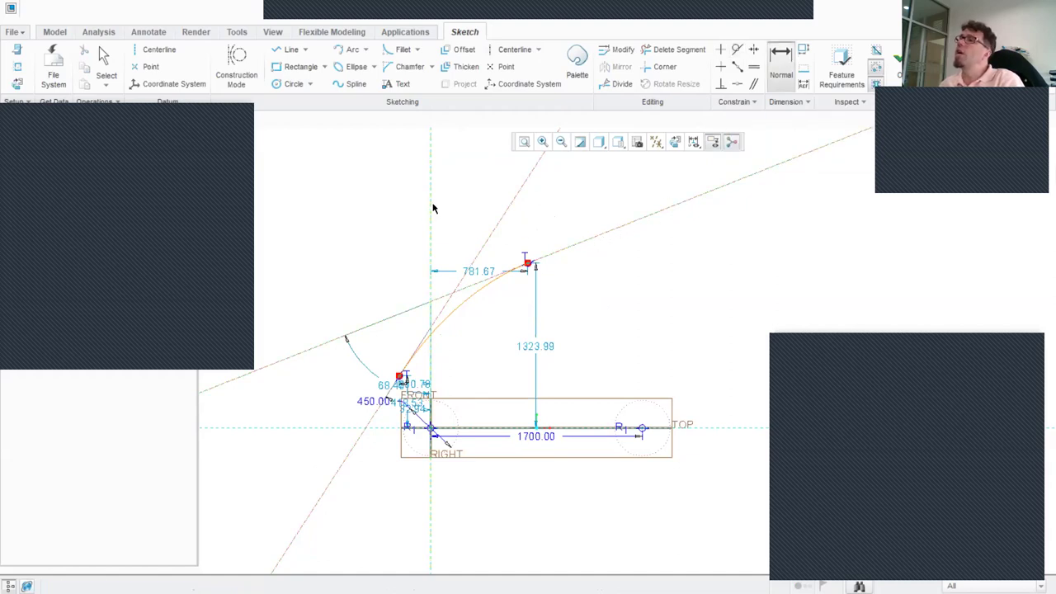
middle_click(481, 198)
key("Return")
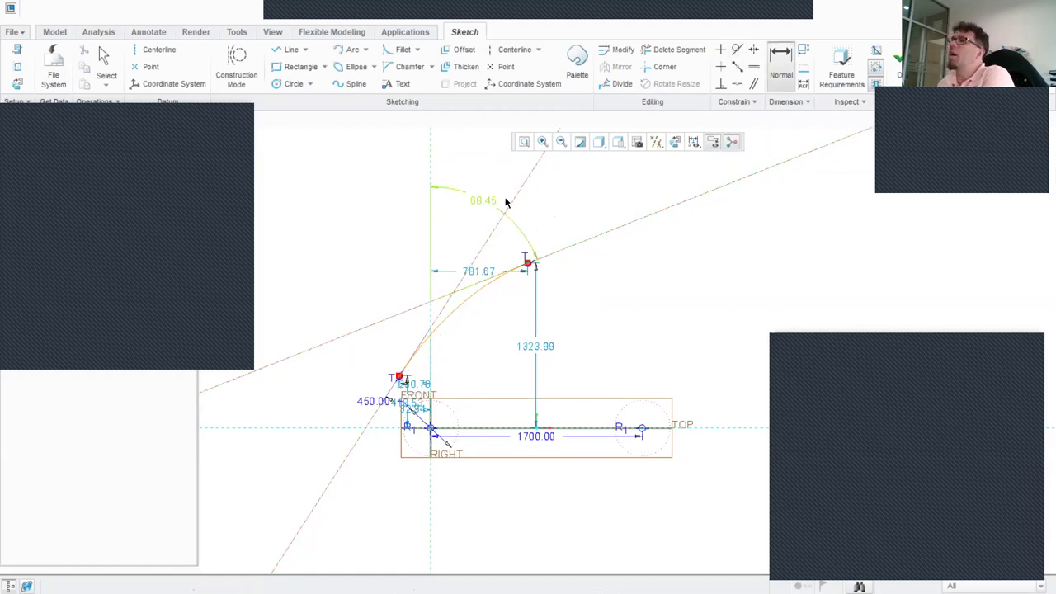
left_click(429, 153)
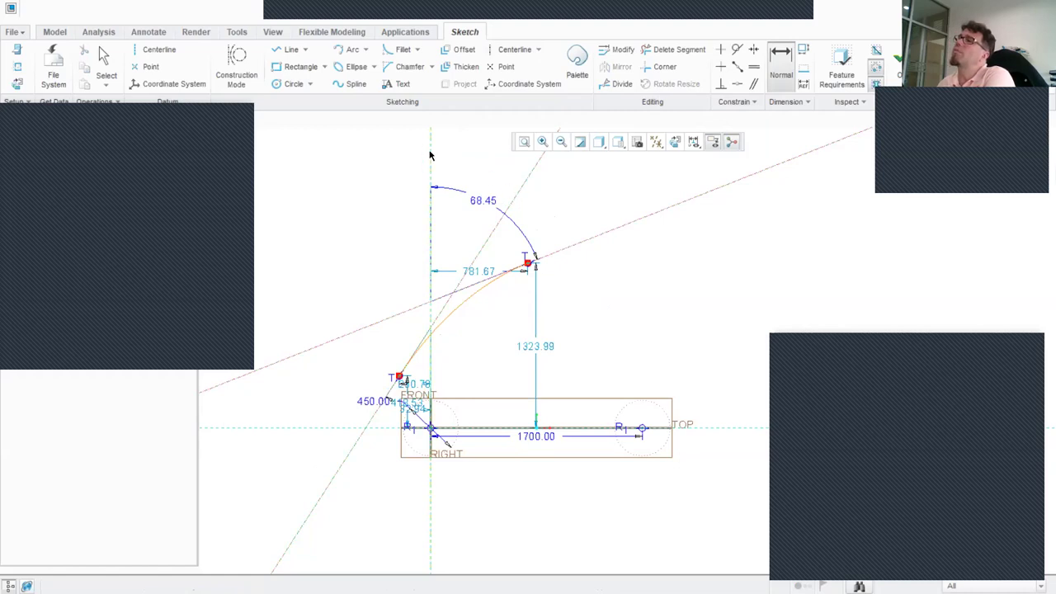
middle_click(448, 154)
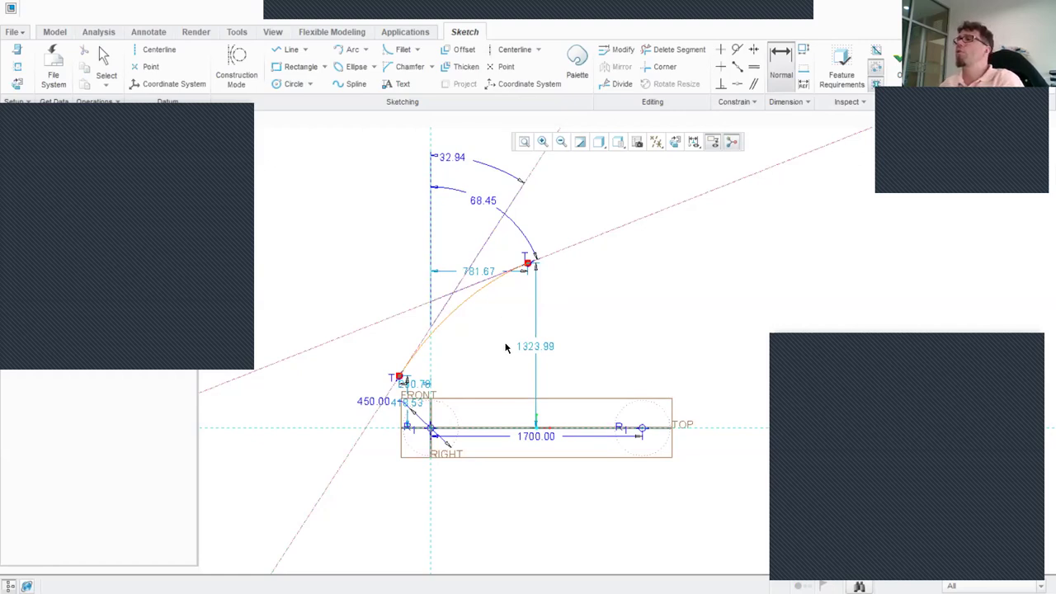
left_click(106, 56)
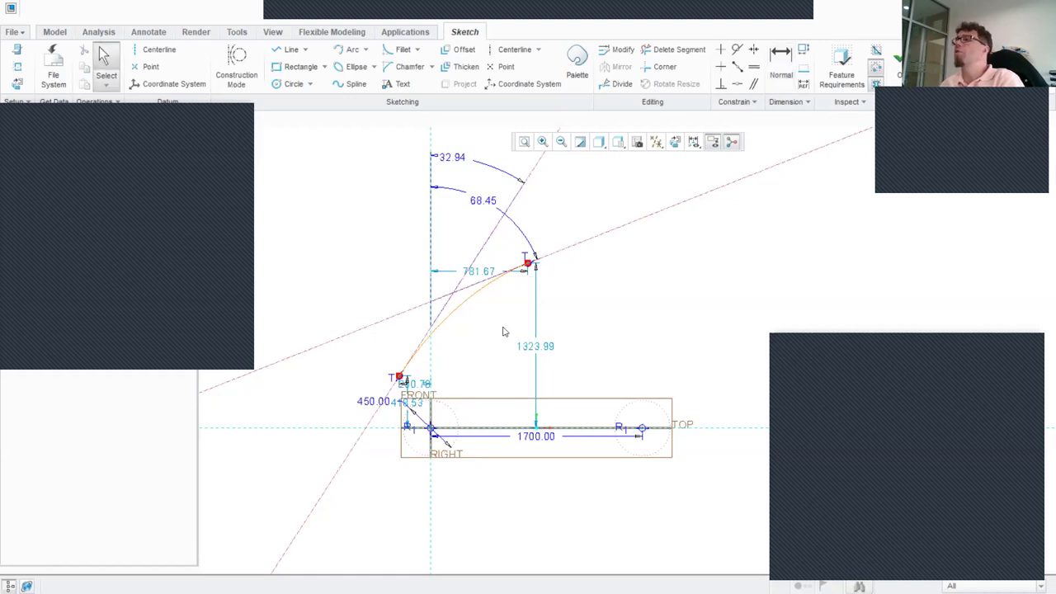
mouse_move(528, 266)
left_mouse_down()
mouse_move(537, 286)
mouse_move(533, 268)
left_mouse_up()
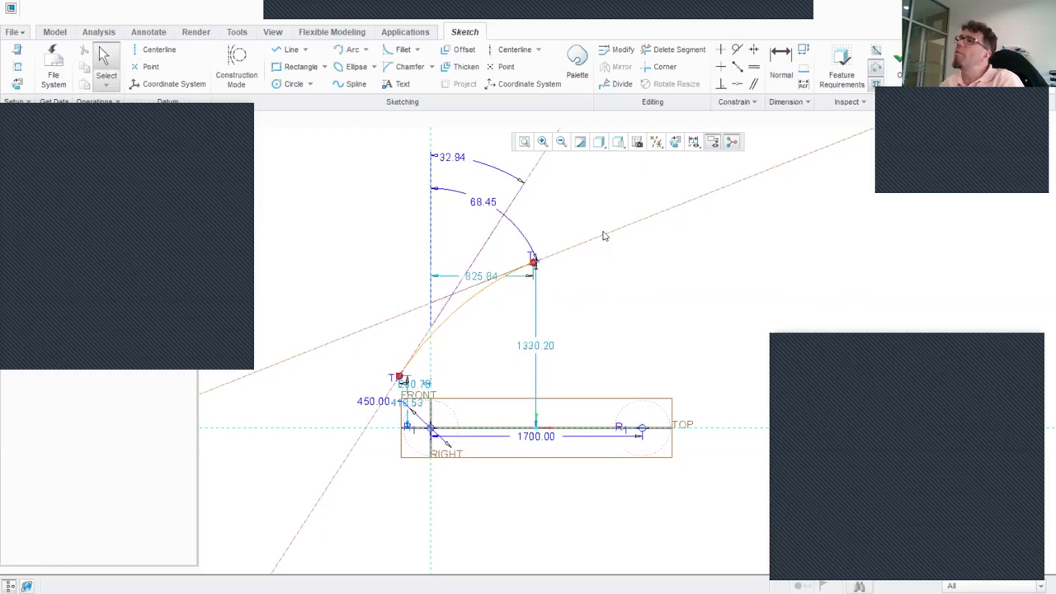
Set the angle from vertical to 62.31 degrees for the upper endpoint's centerline and 32.55 degrees for the lower one's
left_click(475, 210)
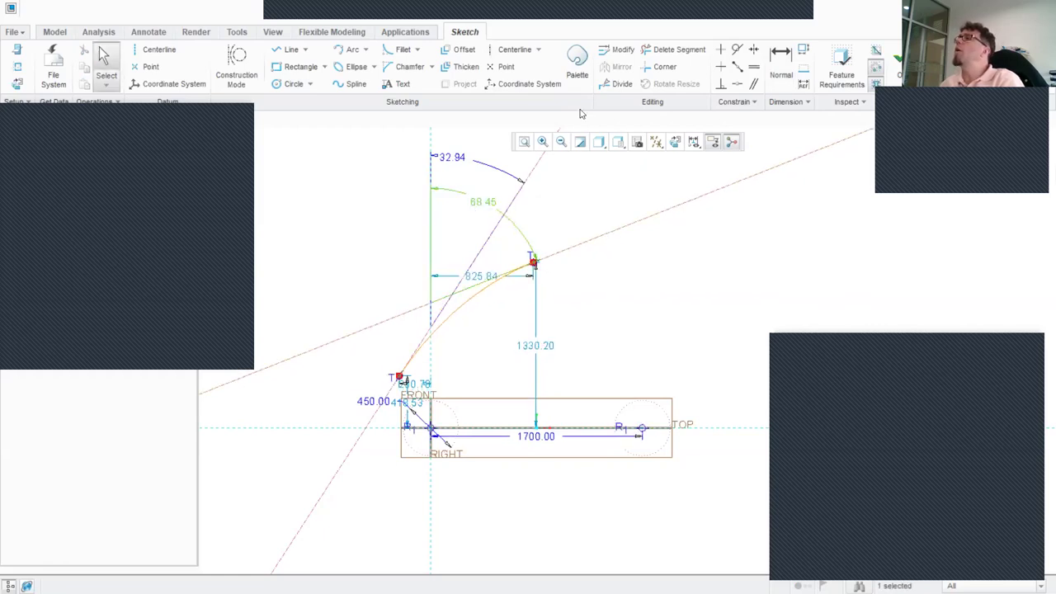
left_click(615, 52)
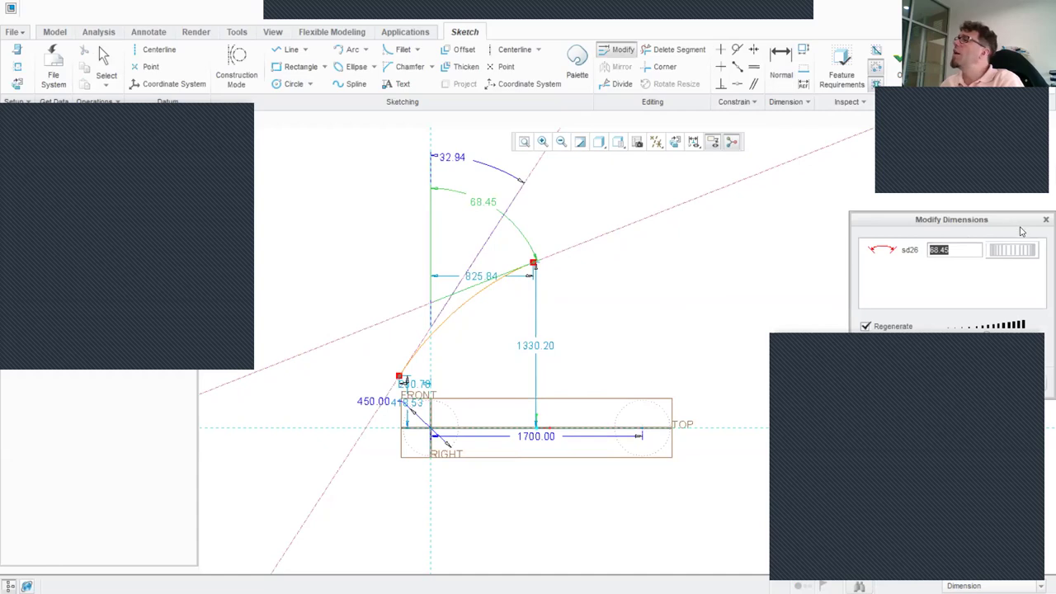
left_click_drag(1023, 252, 1016, 259)
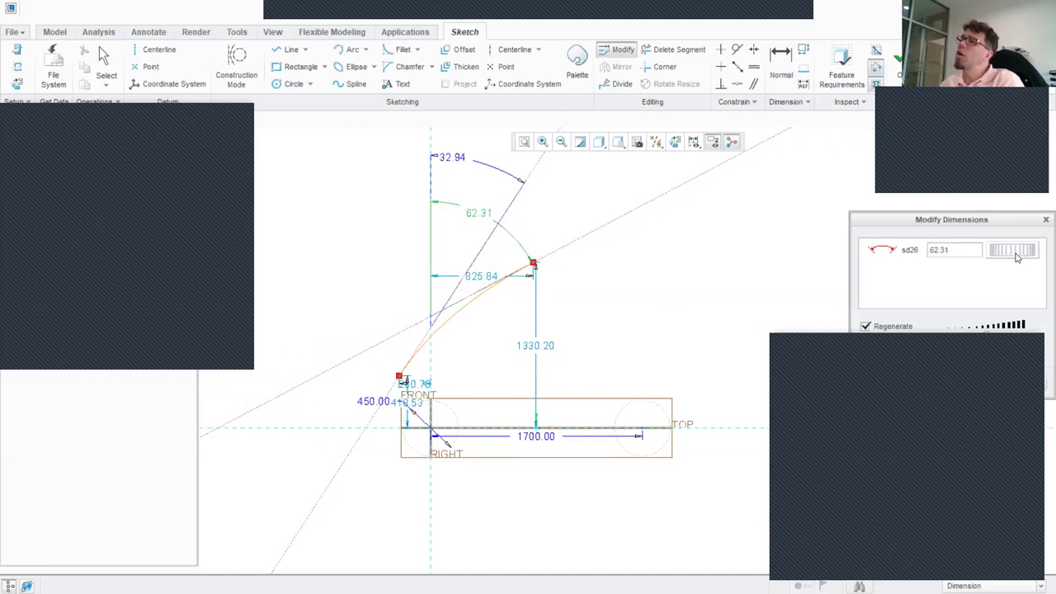
left_click(452, 158)
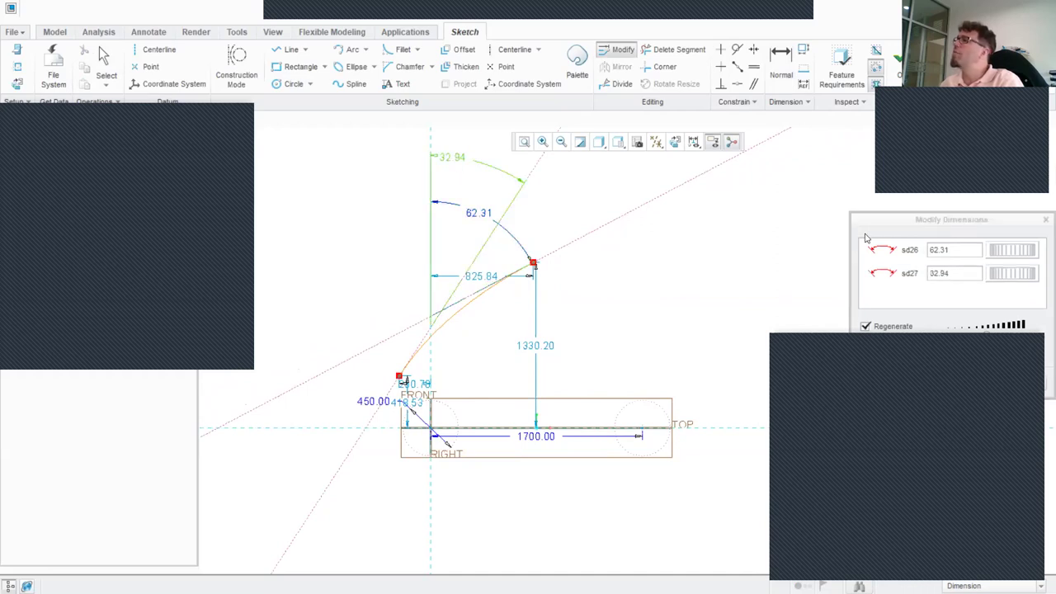
left_click_drag(1023, 282, 974, 298)
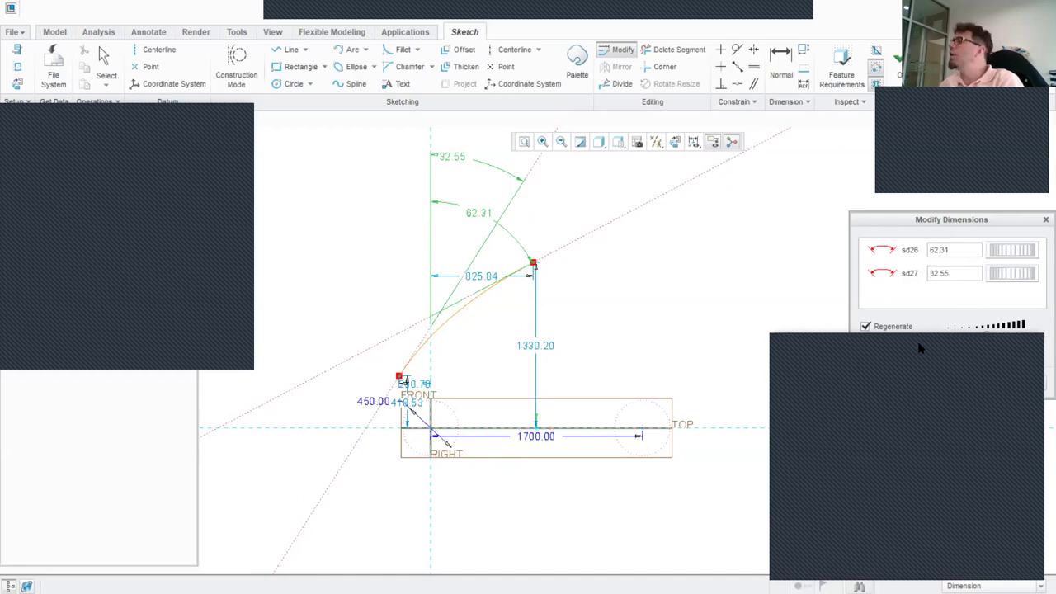
left_click(982, 383)
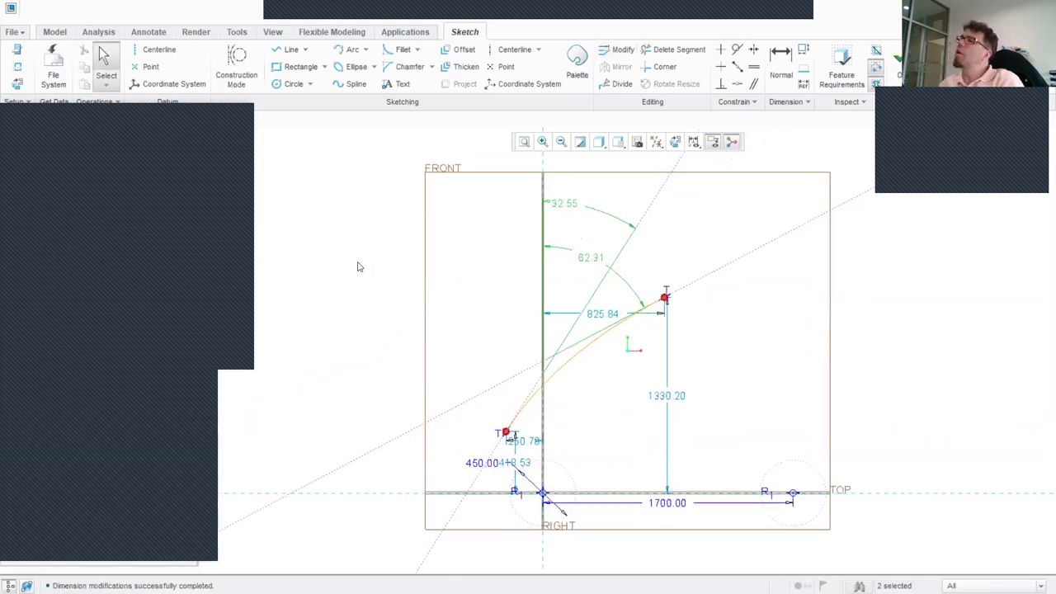
Finish the spline sketch and start a new sketch on the FRONT plane with RIGHT as the orientation reference
left_click(895, 62)
scroll(519, 280, "down", 4)
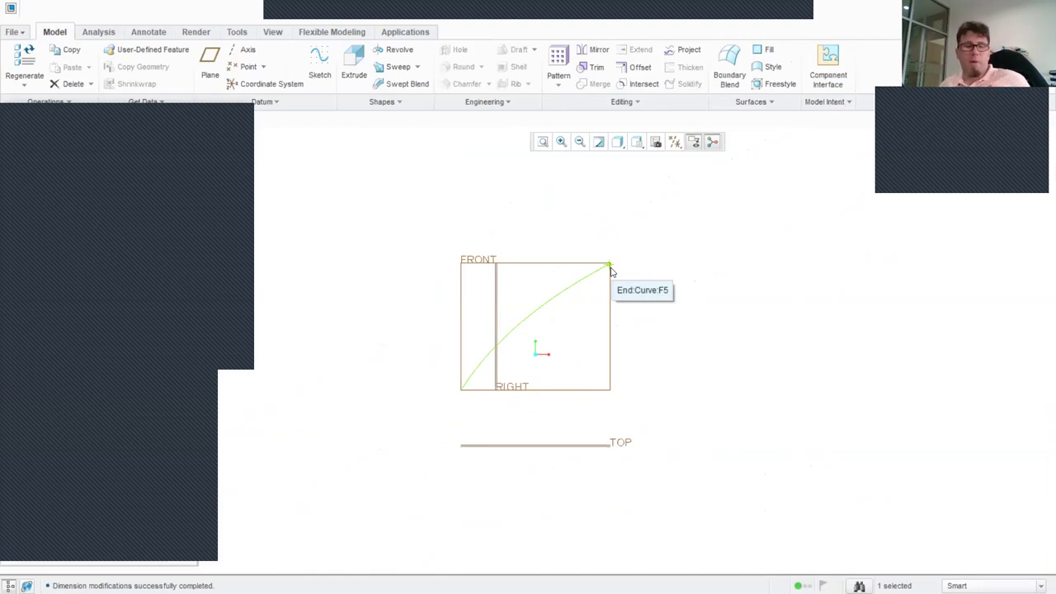
left_click(437, 163)
left_click(316, 55)
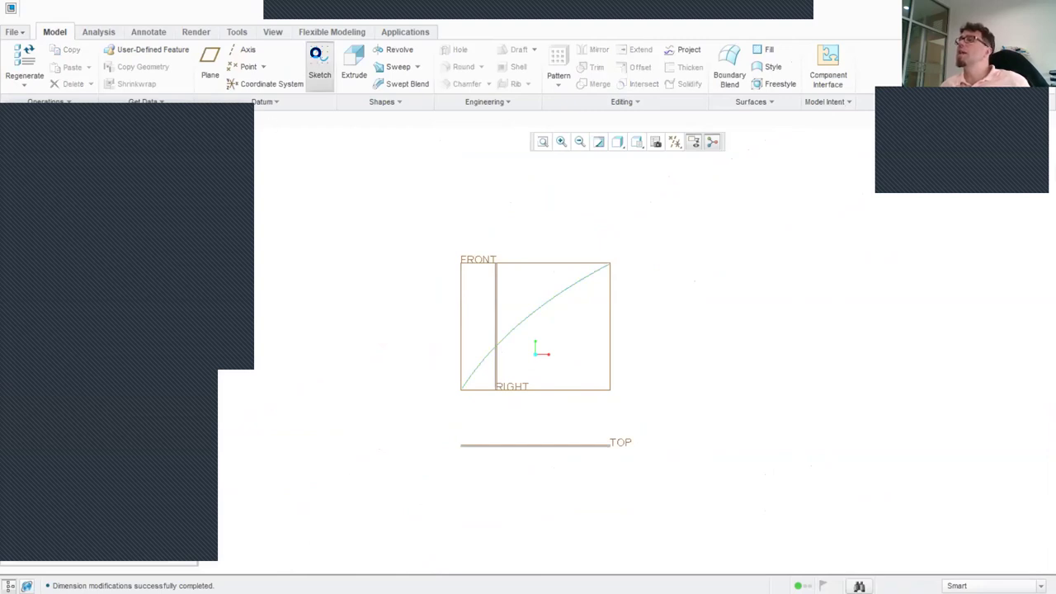
left_click(472, 263)
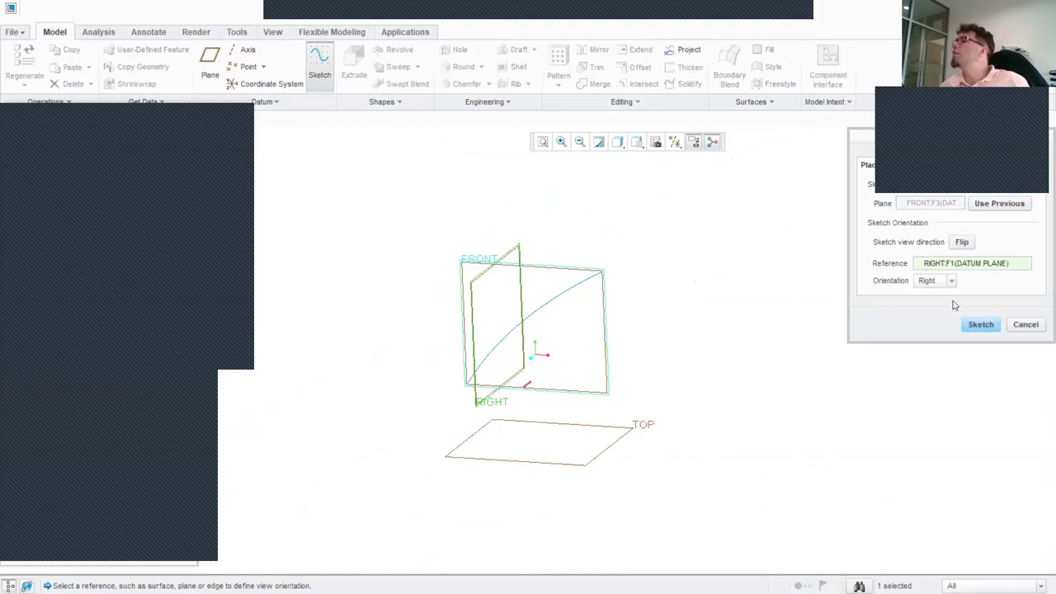
left_click(980, 325)
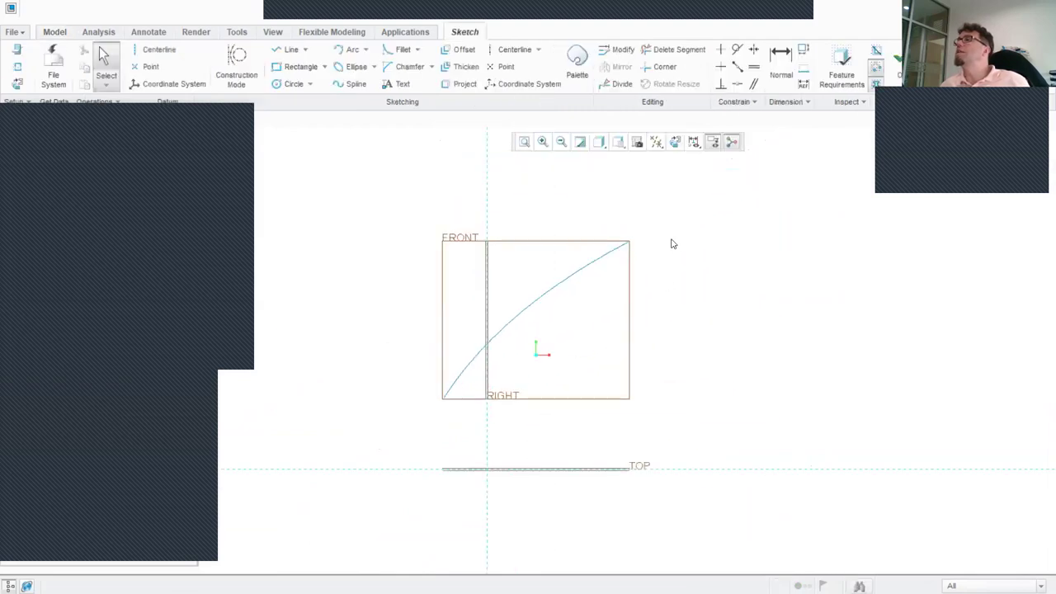
scroll(676, 231, "up", 1)
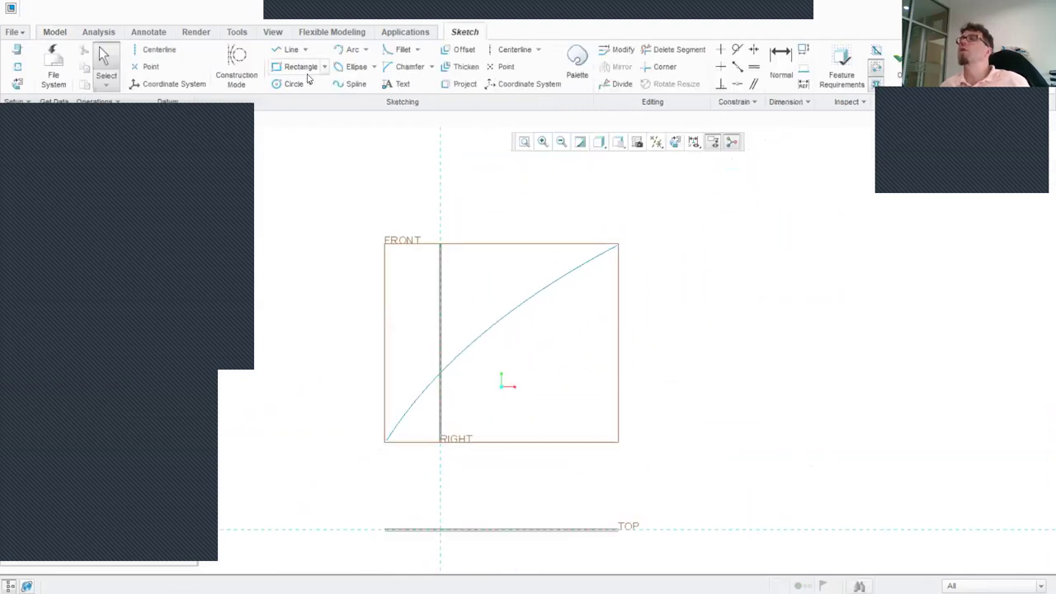
Sketch a two-point spline from about 605 mm across and 1290 mm high to about 2021 mm across and 1123 mm high
left_click(350, 83)
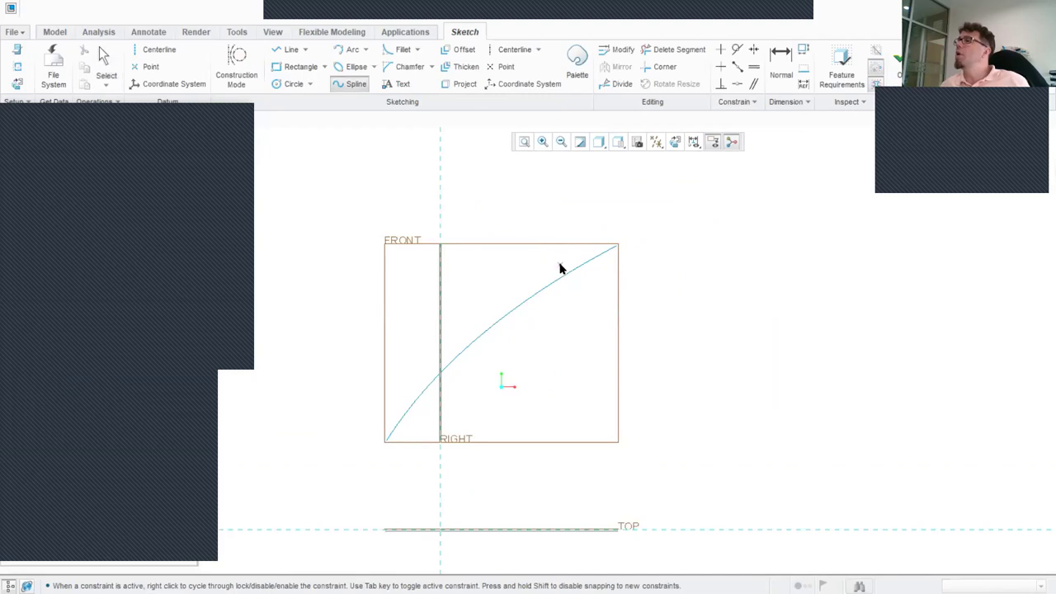
left_click(568, 254)
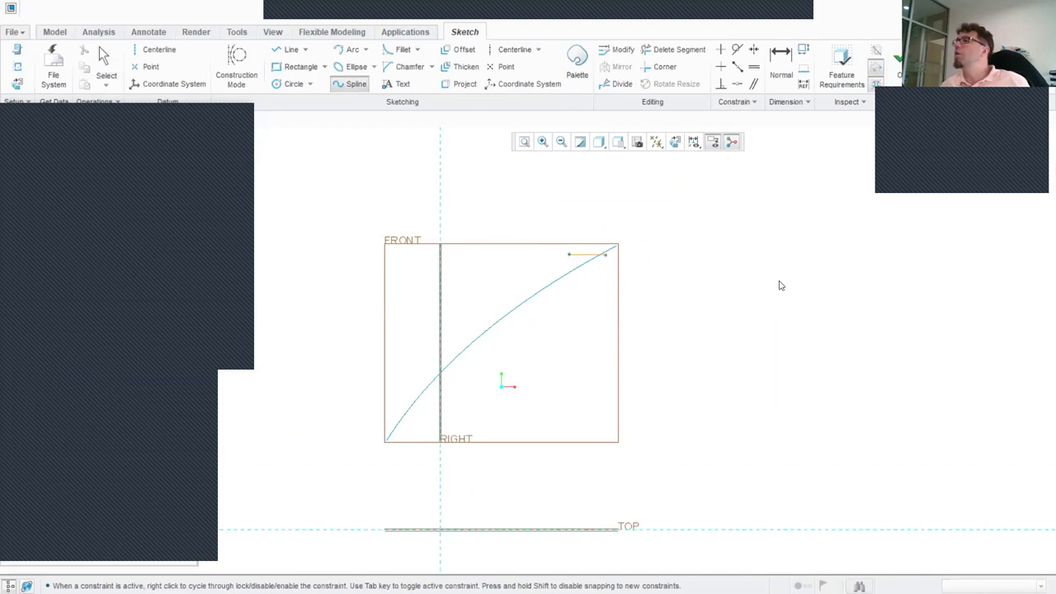
left_click(872, 289)
middle_click(880, 290)
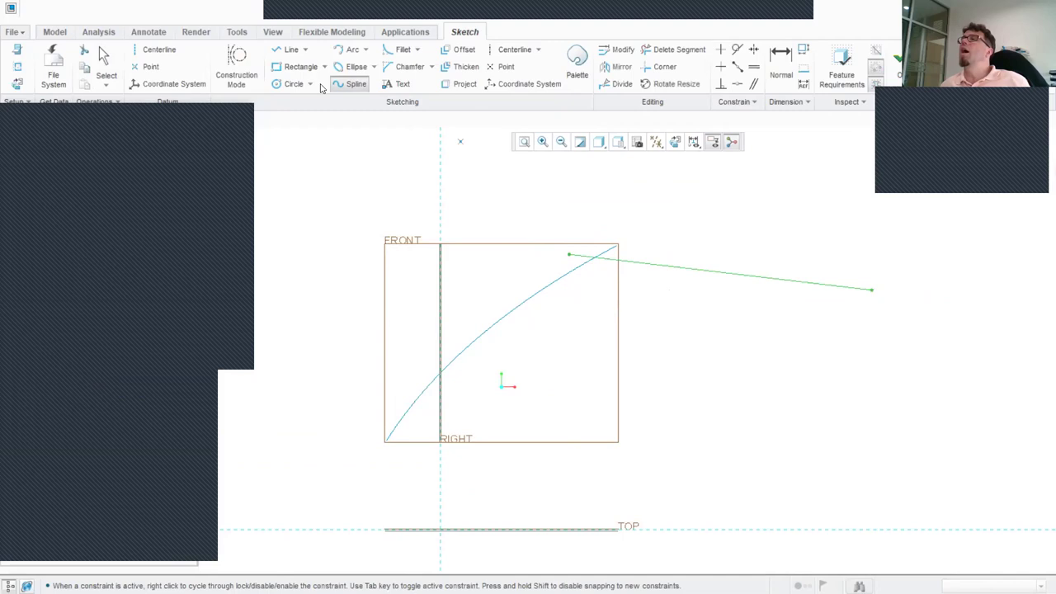
Add a construction centerline through each endpoint of the new spline, about 69 degrees from vertical at the far end and 83 degrees at the near end
left_click(503, 51)
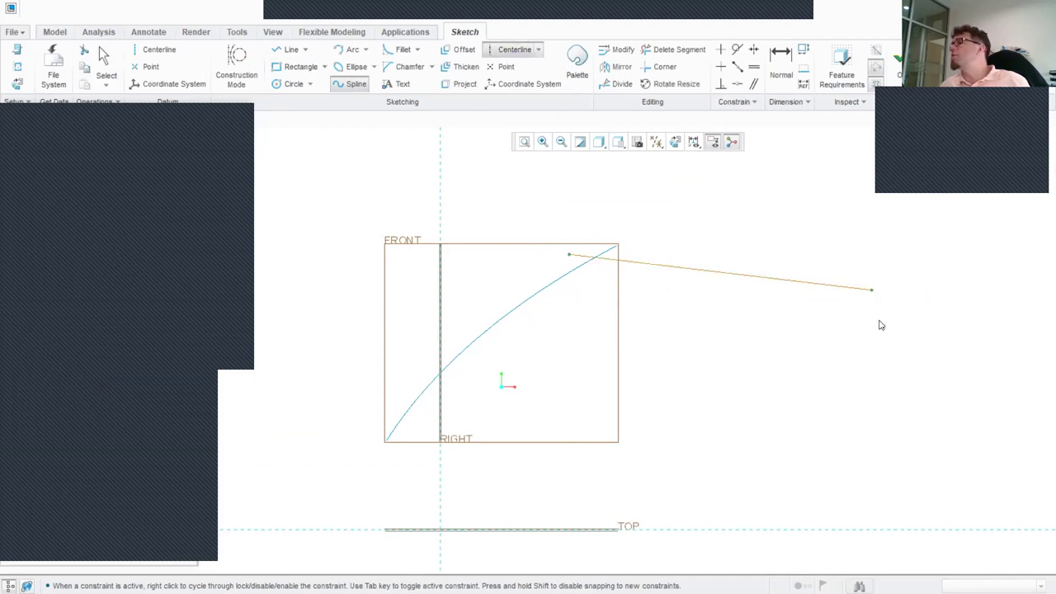
left_click(872, 290)
left_click(898, 304)
left_click(569, 254)
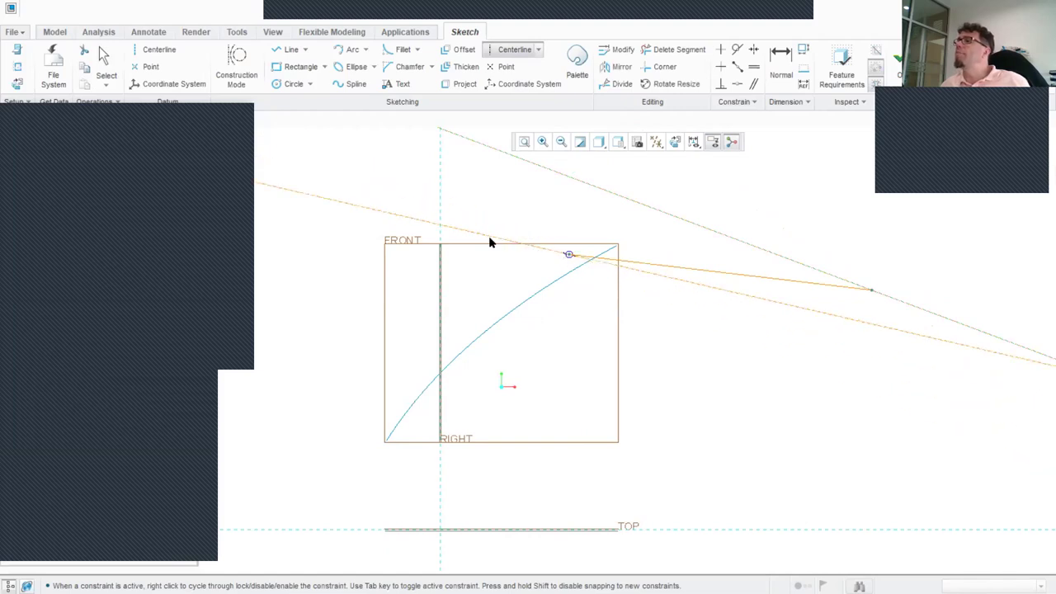
left_click(319, 285)
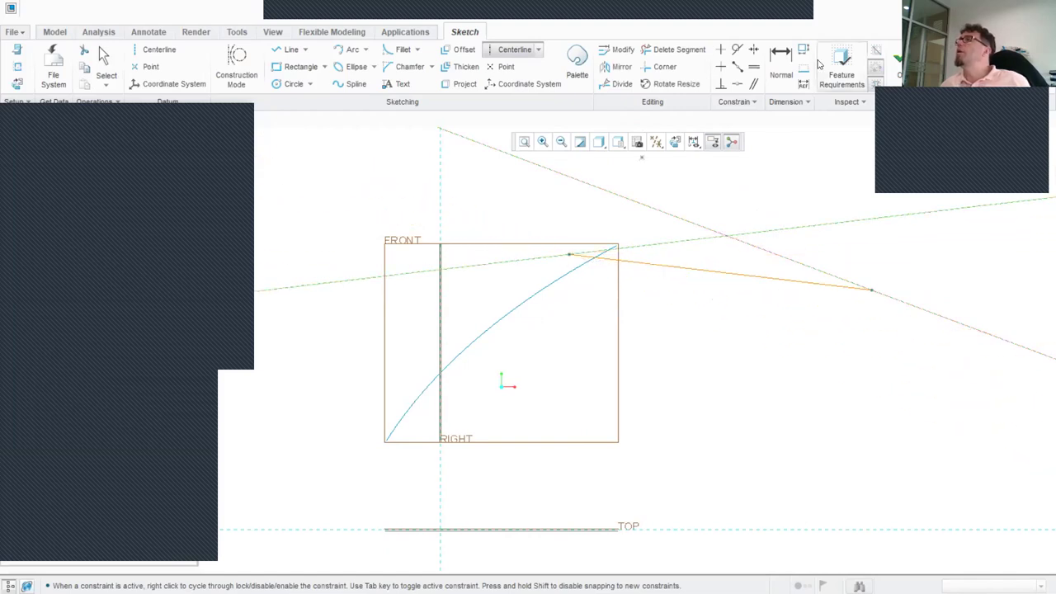
Make the second spline tangent to the centerlines at both endpoints and finish the sketch
left_click(737, 49)
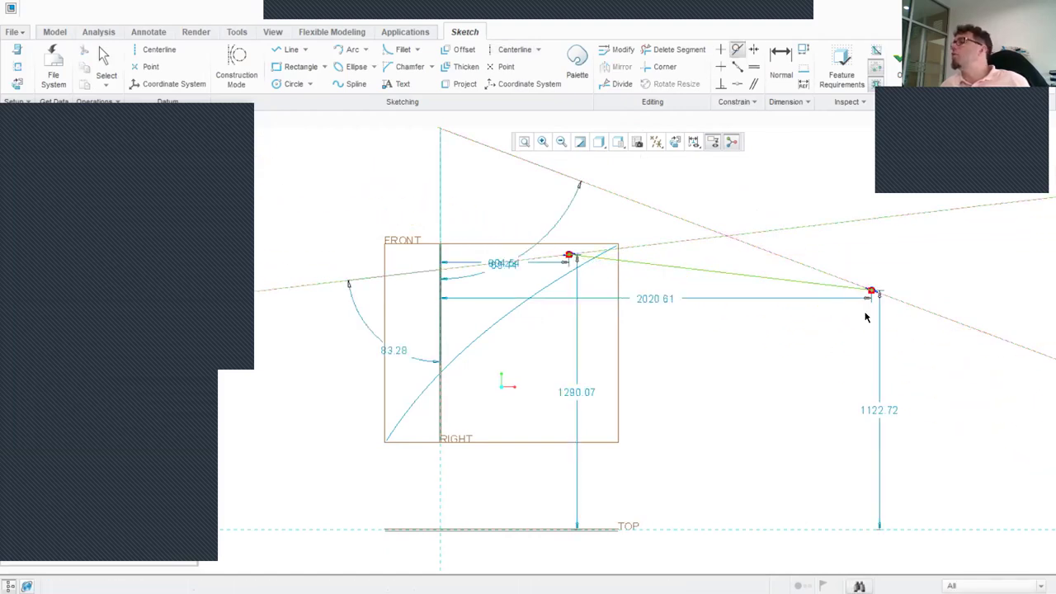
left_click(938, 315)
left_click(631, 264)
left_click(371, 281)
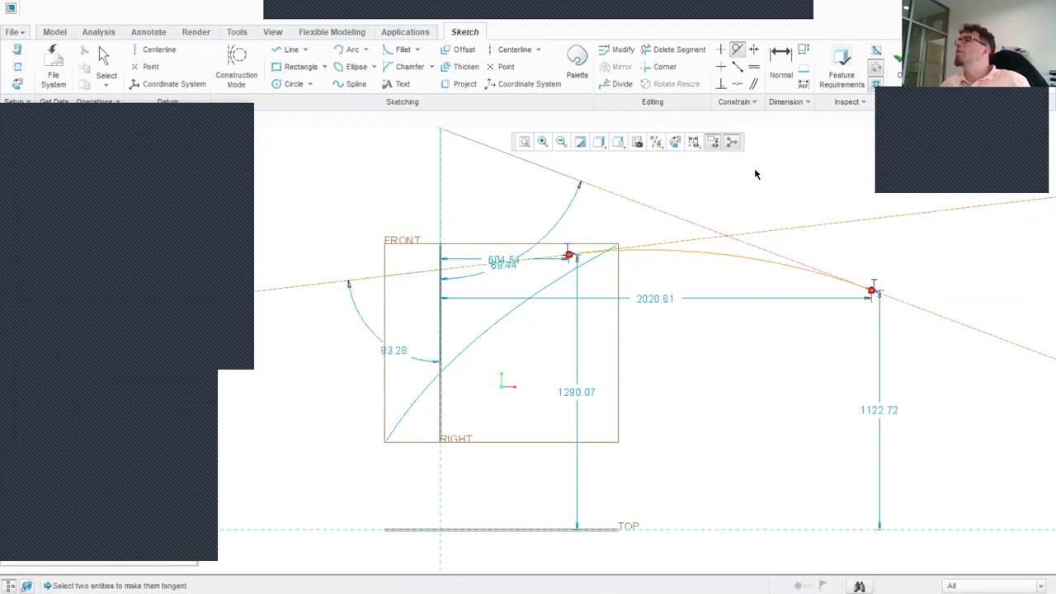
left_click(898, 56)
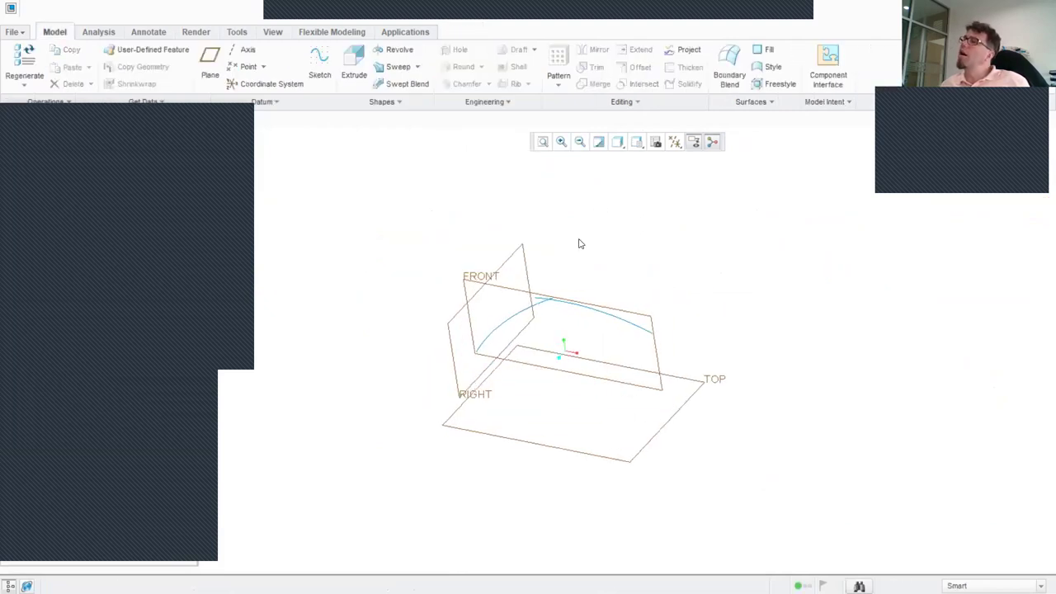
Create a datum plane offset 350 mm from the FRONT plane
scroll(591, 273, "up", 2)
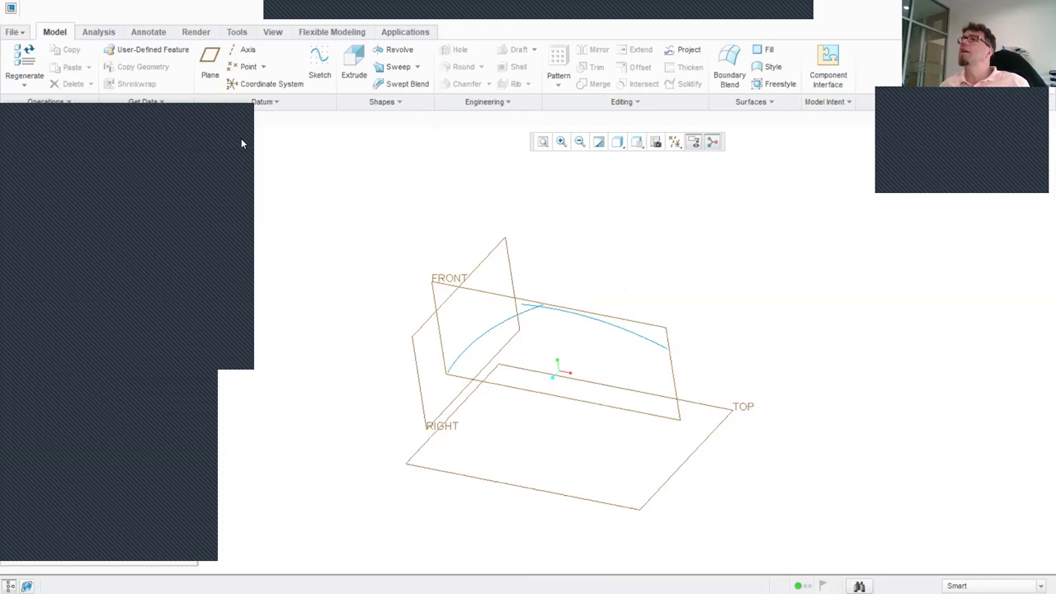
left_click(210, 59)
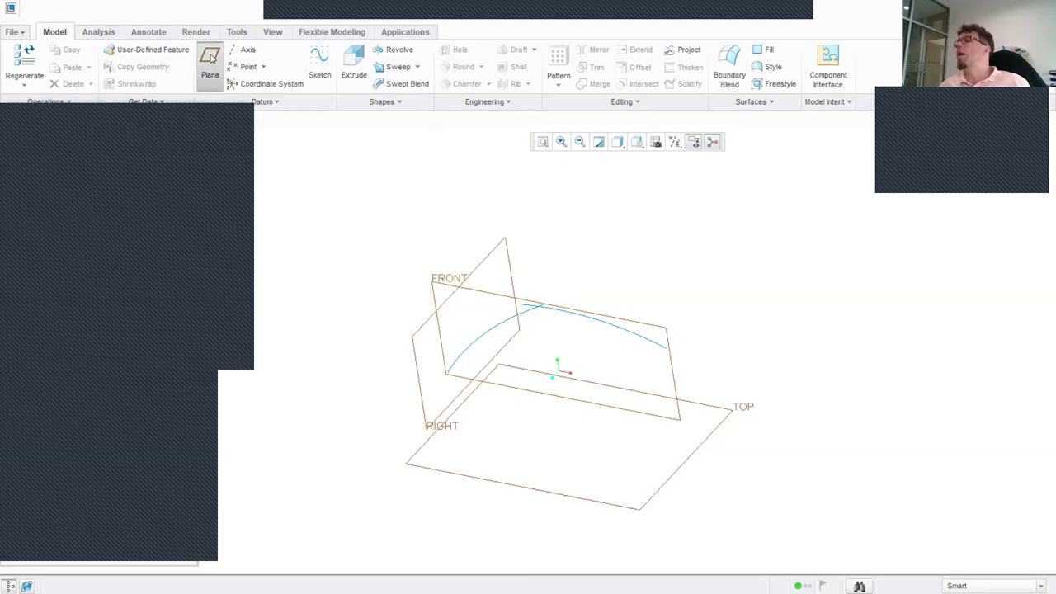
left_click(665, 331)
left_click_drag(557, 357, 533, 373)
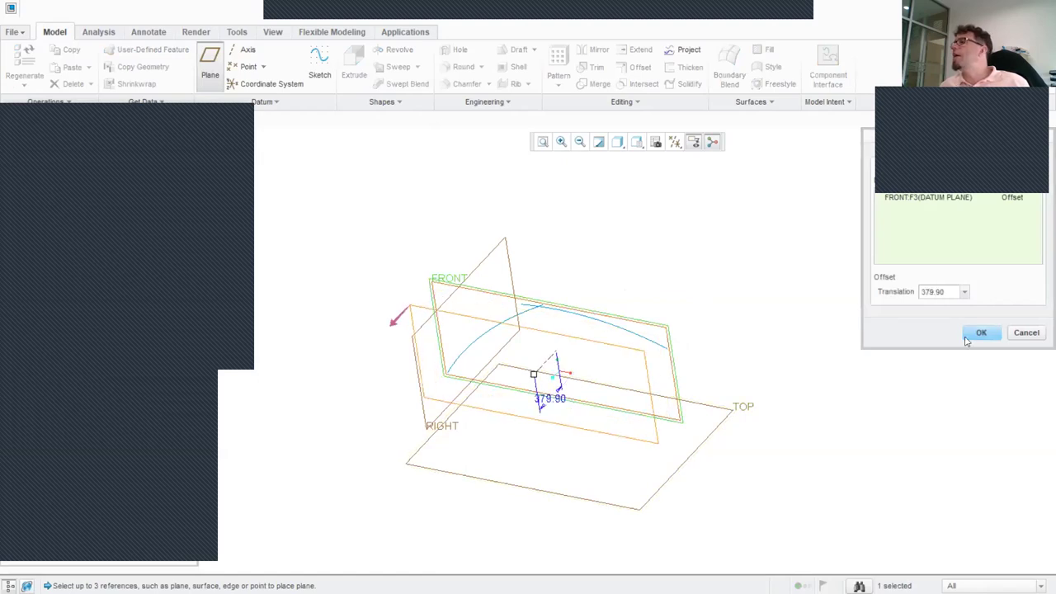
double_click(942, 293)
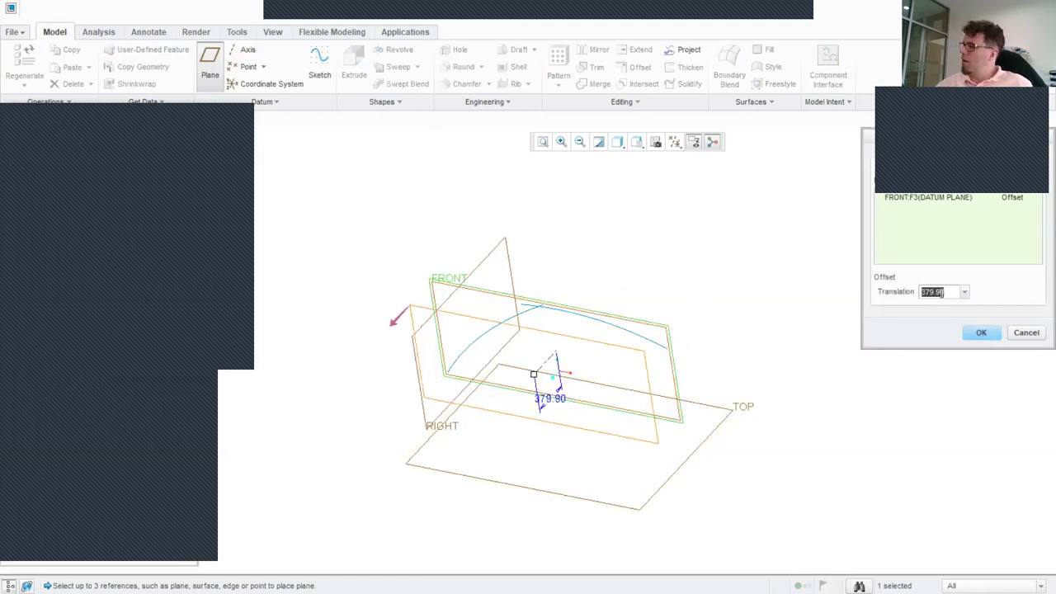
type("350")
key("Return")
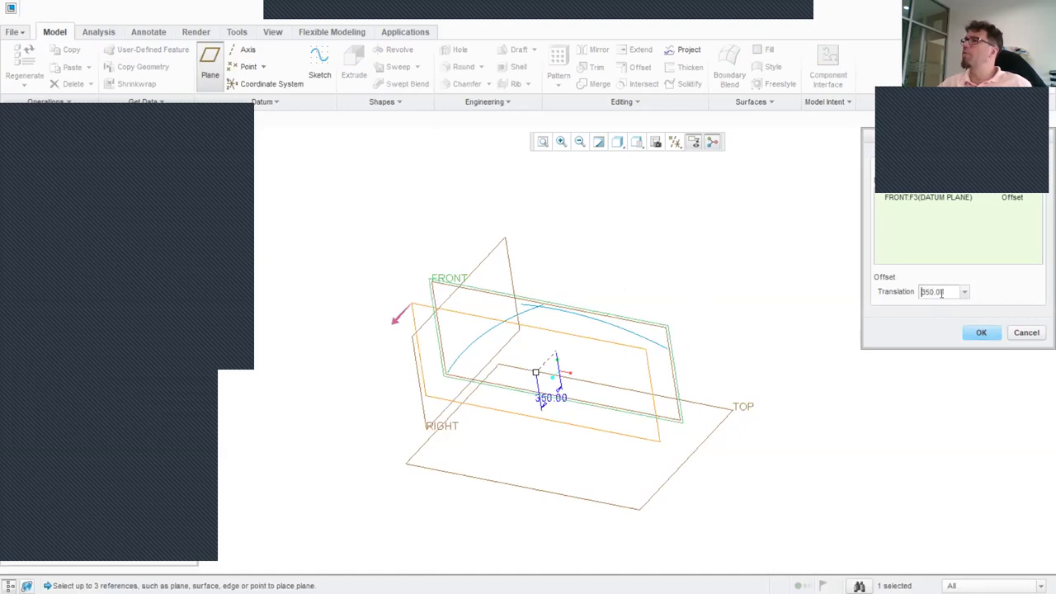
left_click(981, 332)
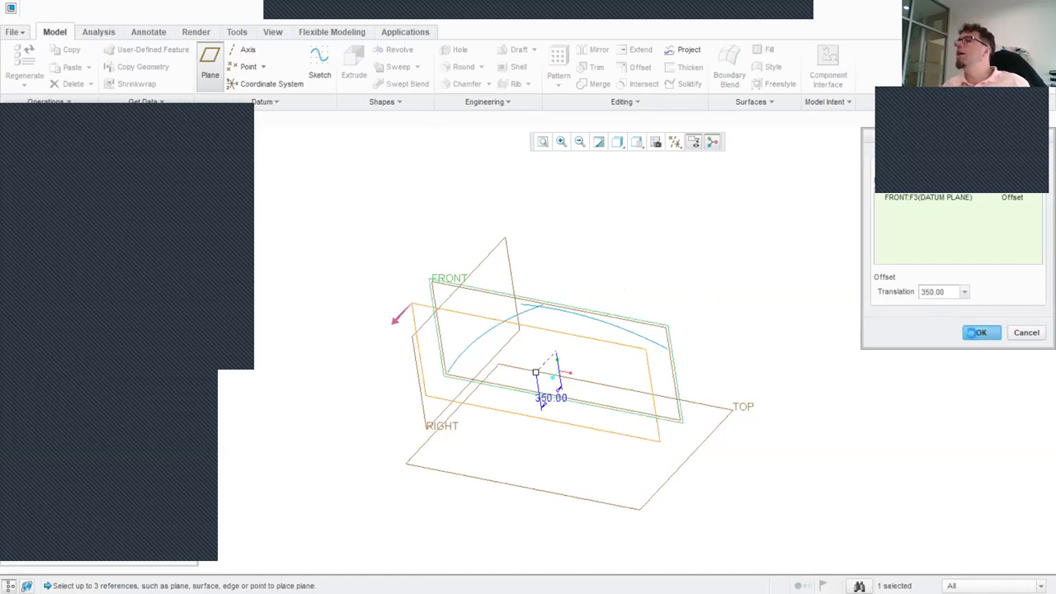
Sketch a two-point spline on the offset plane, from about 1176 mm high to about 1969 mm across and 1051 mm high
left_click(320, 64)
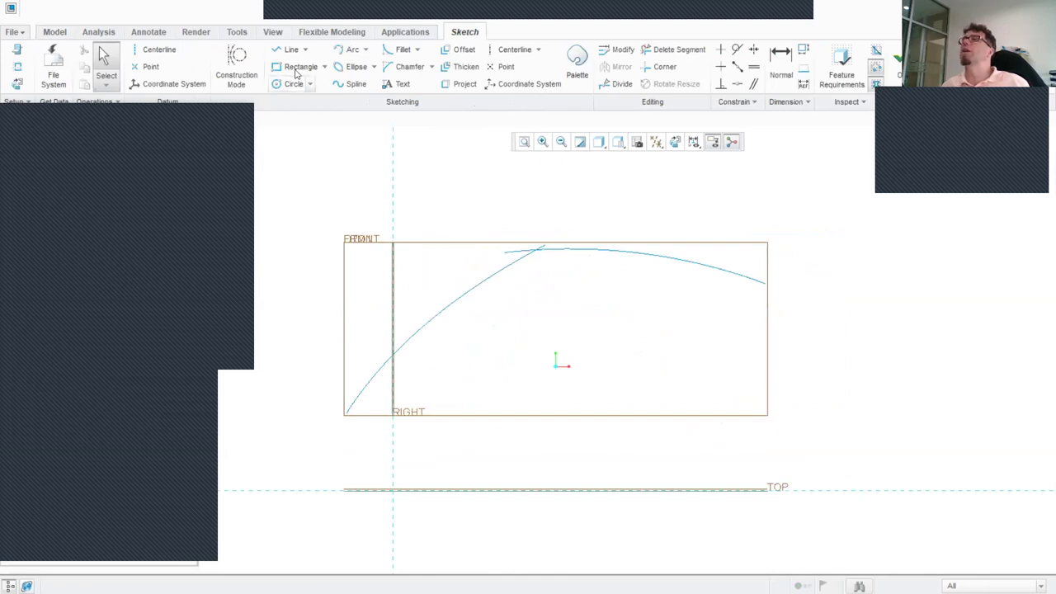
left_click(351, 83)
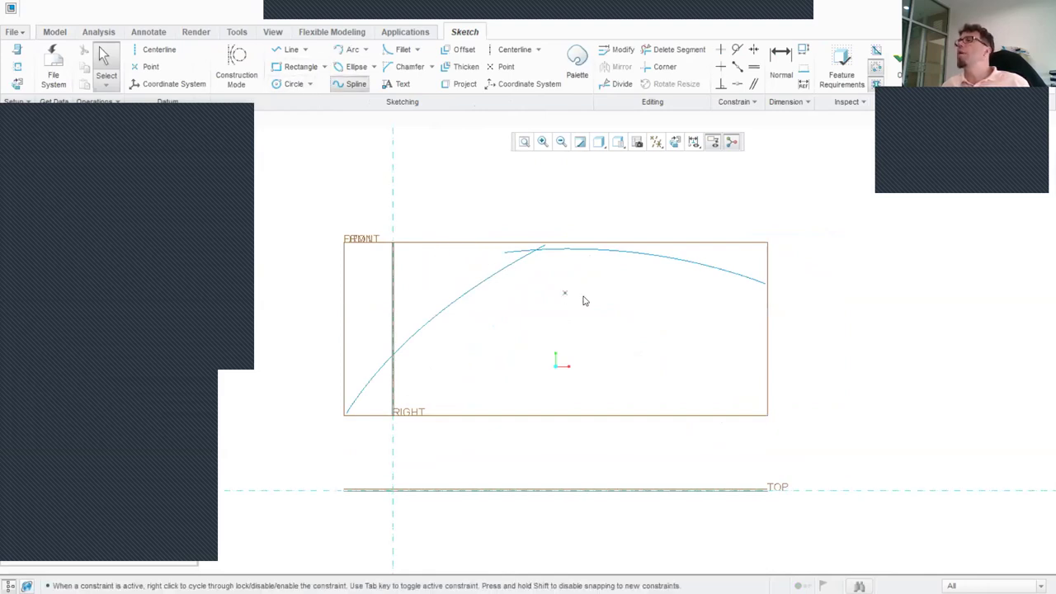
scroll(583, 300, "up", 1)
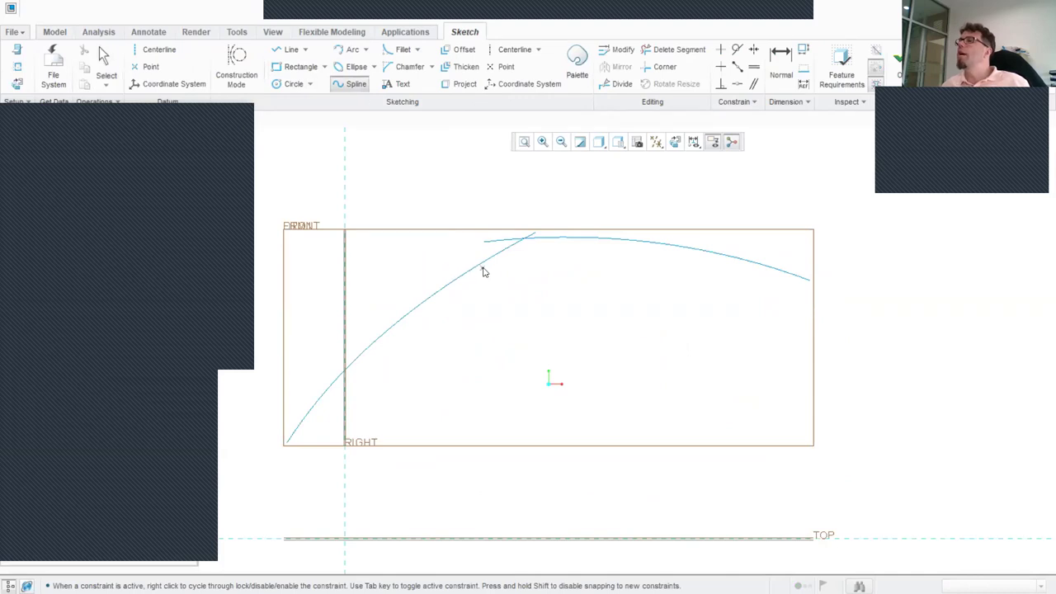
left_click(492, 270)
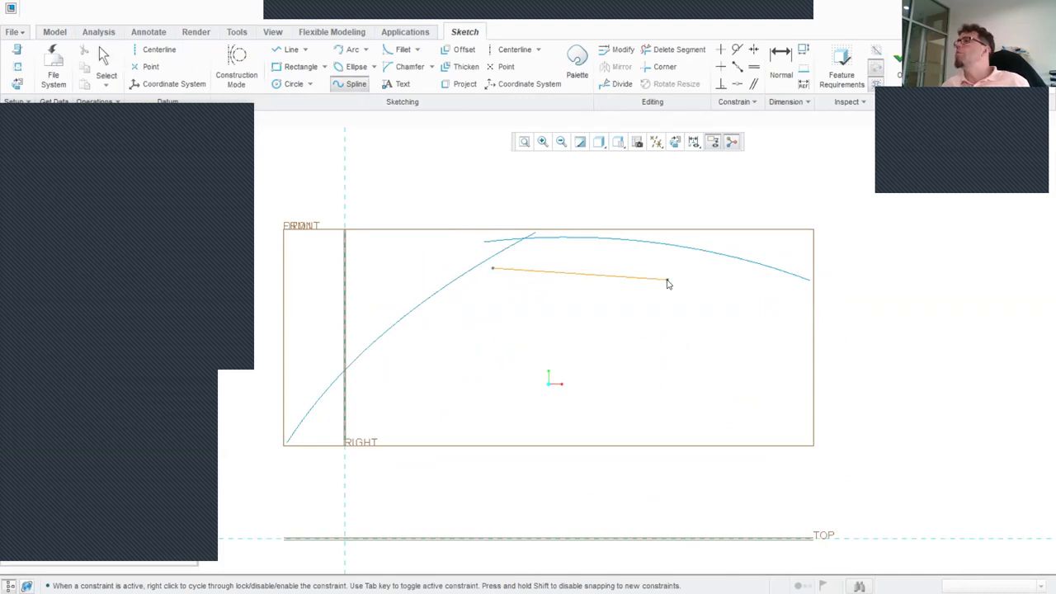
left_click(799, 298)
middle_click(695, 302)
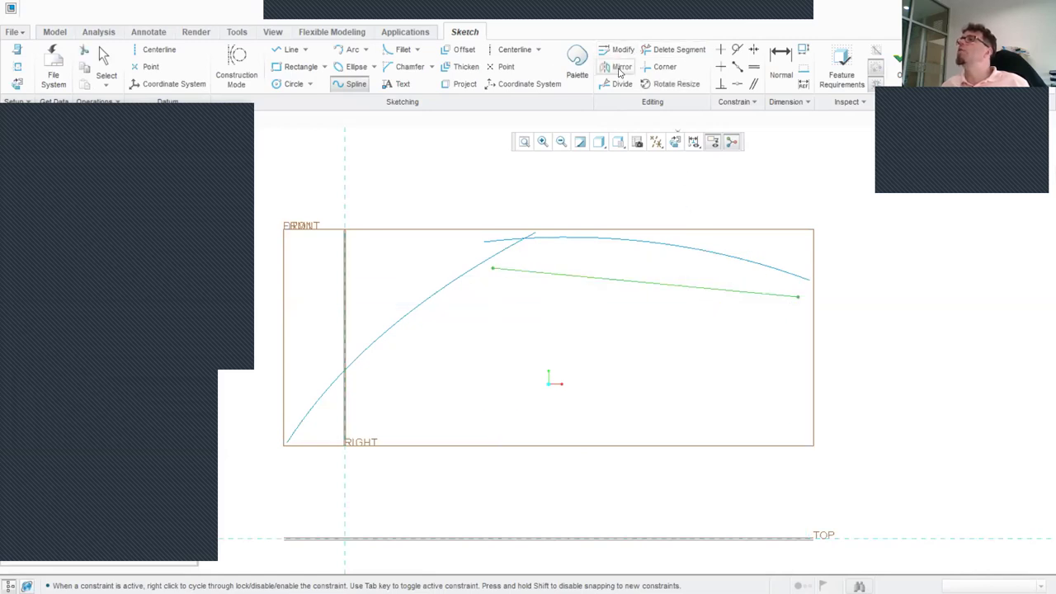
Align both endpoints of the new spline vertically with the matching endpoints of the existing upper curve
left_click(515, 50)
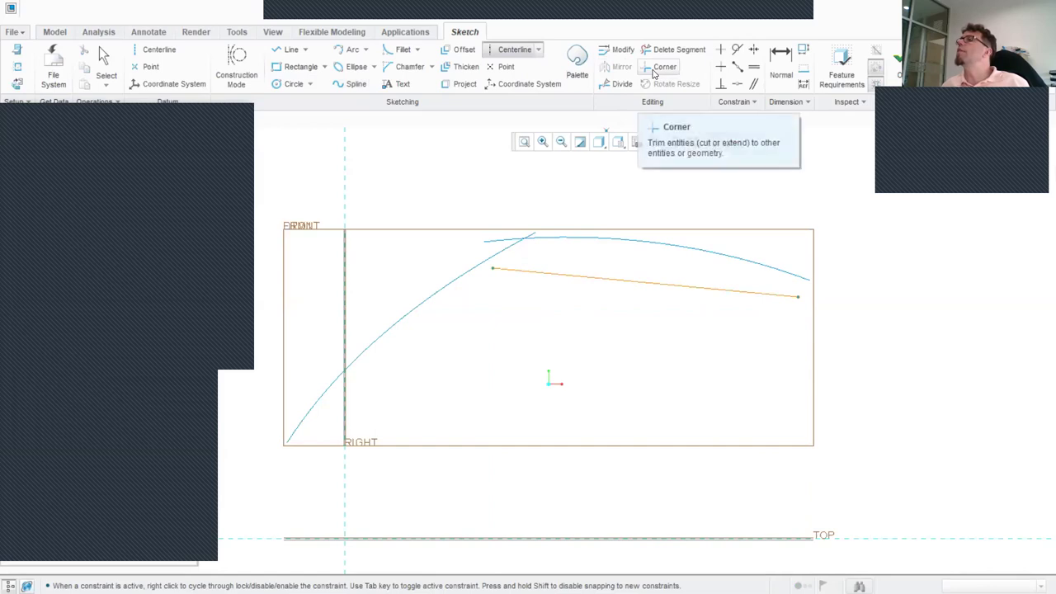
left_click(721, 49)
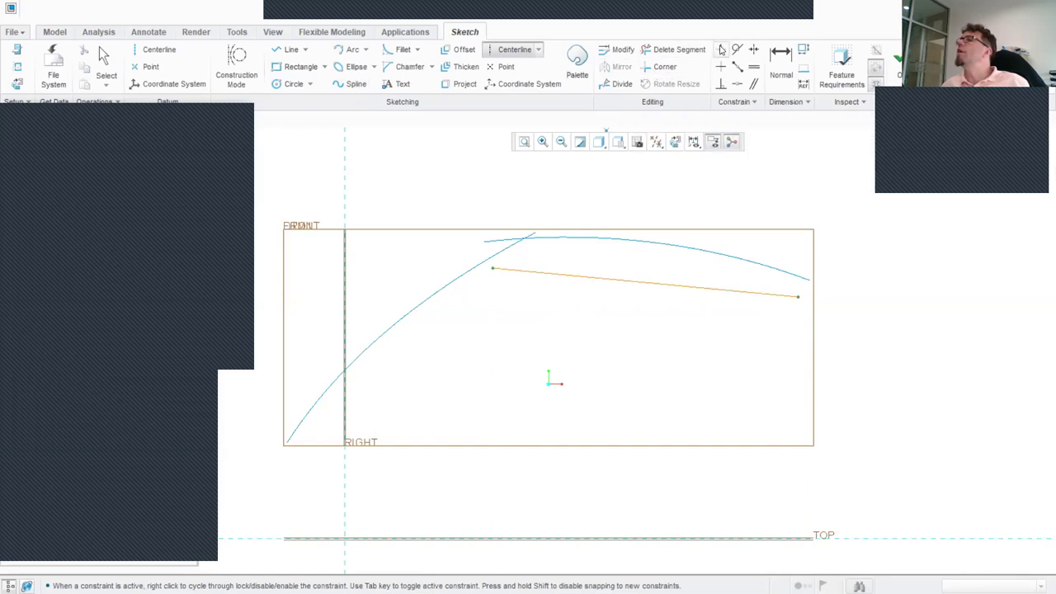
left_click(485, 241)
left_click(494, 271)
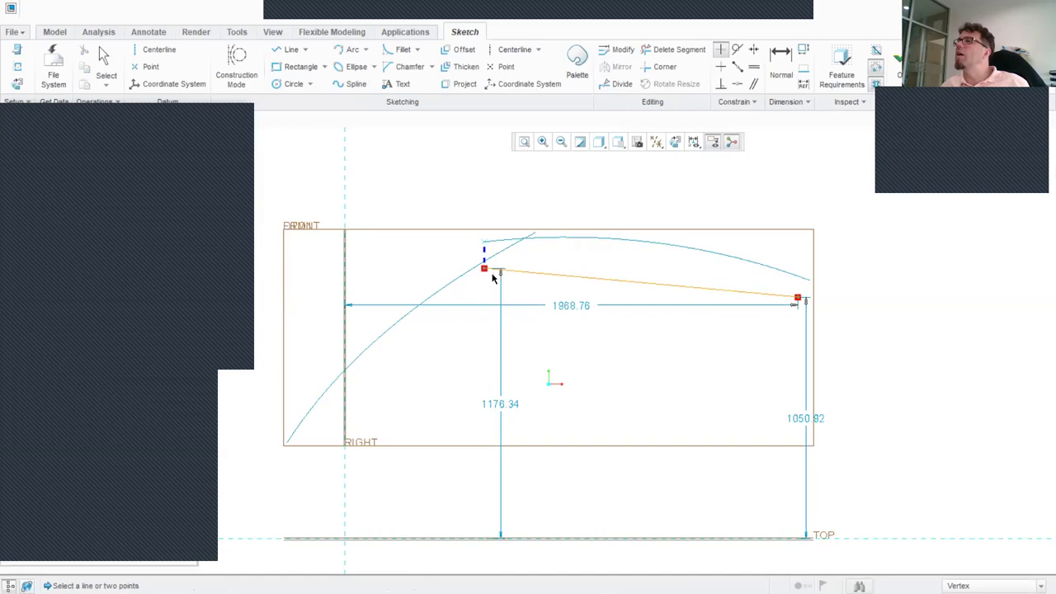
scroll(827, 297, "up", 3)
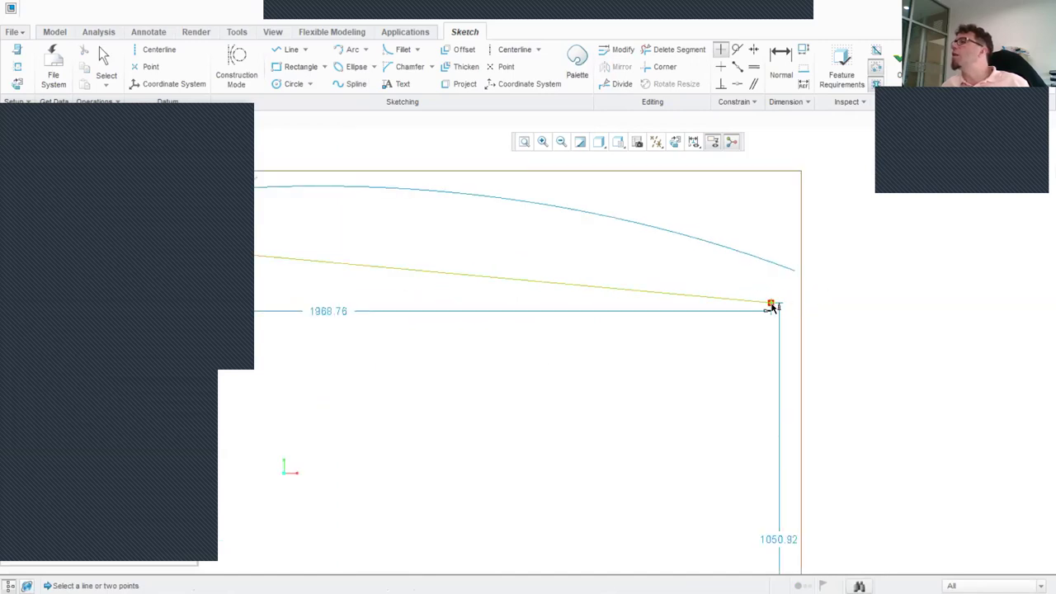
left_click(792, 273)
left_click(771, 303)
scroll(770, 301, "down", 3)
scroll(752, 276, "up", 1)
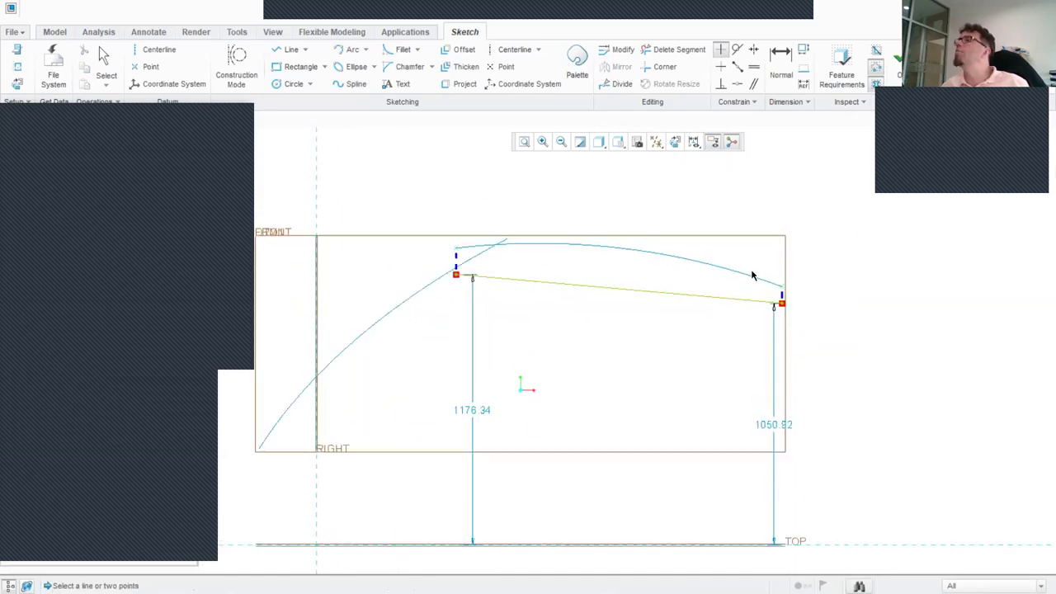
Add a construction centerline through the spline's near endpoint, about 84 degrees from vertical, and make the spline tangent to it
left_click(513, 50)
scroll(490, 288, "up", 2)
left_click(425, 261)
left_click(529, 249)
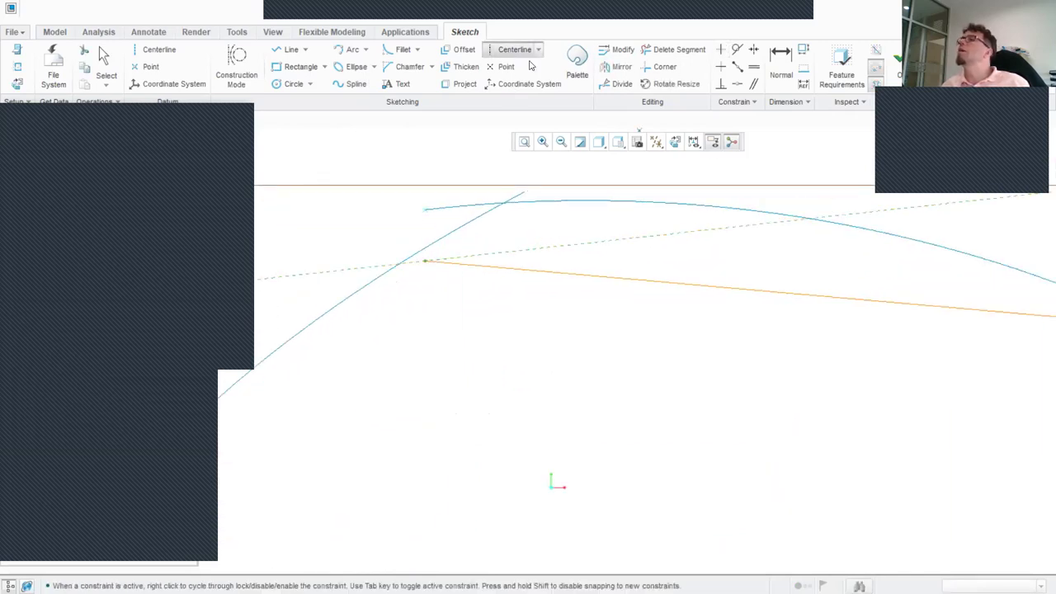
left_click(737, 50)
left_click(494, 272)
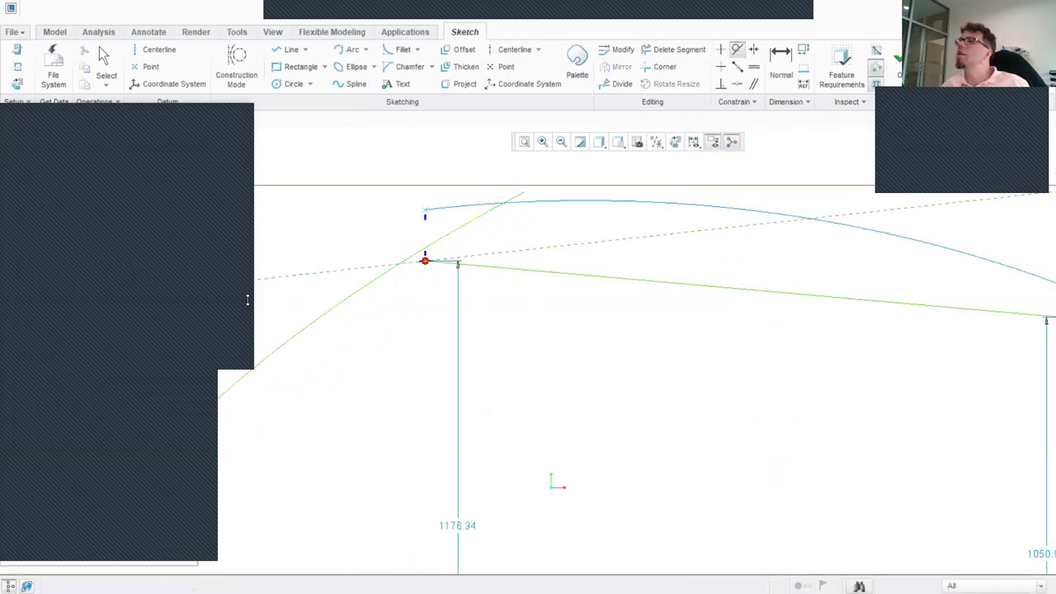
left_click(335, 274)
scroll(328, 284, "down", 3)
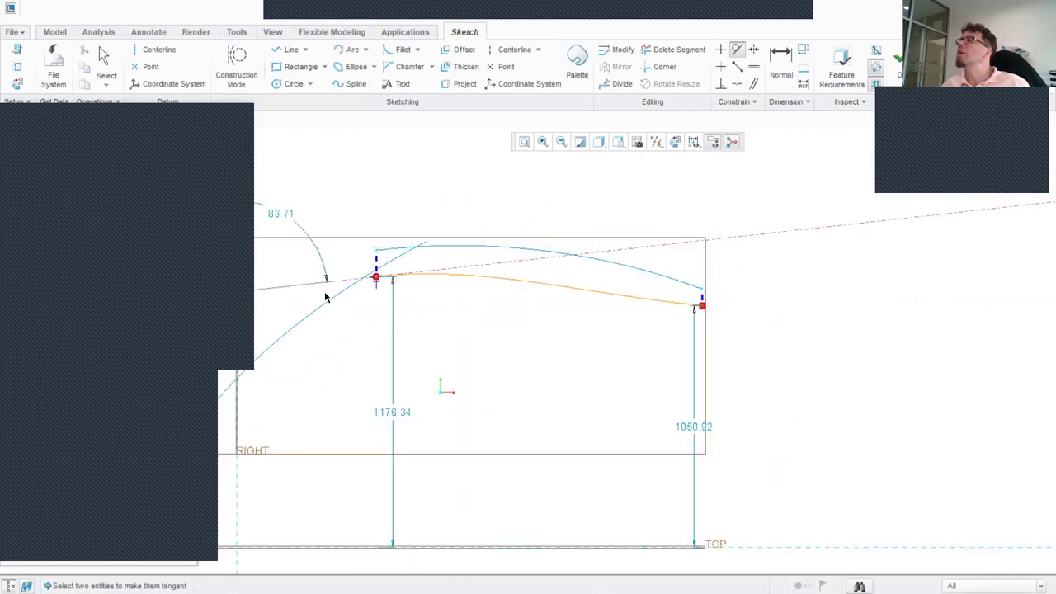
Make the spline tangent to a new construction centerline through its far endpoint, about 76 degrees from vertical, and finish the sketch
scroll(653, 347, "up", 2)
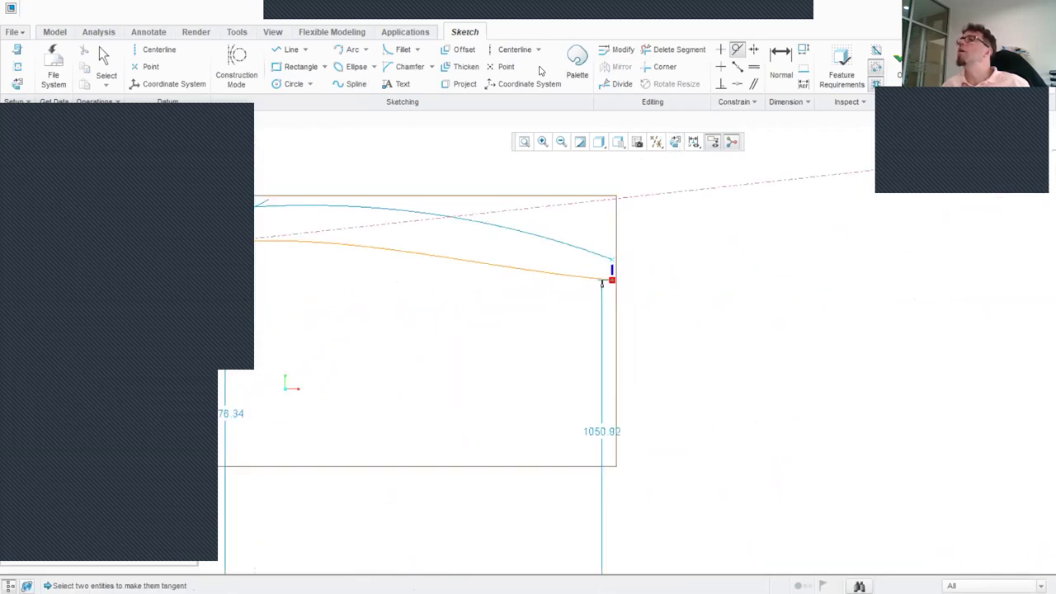
left_click(515, 50)
left_click(614, 285)
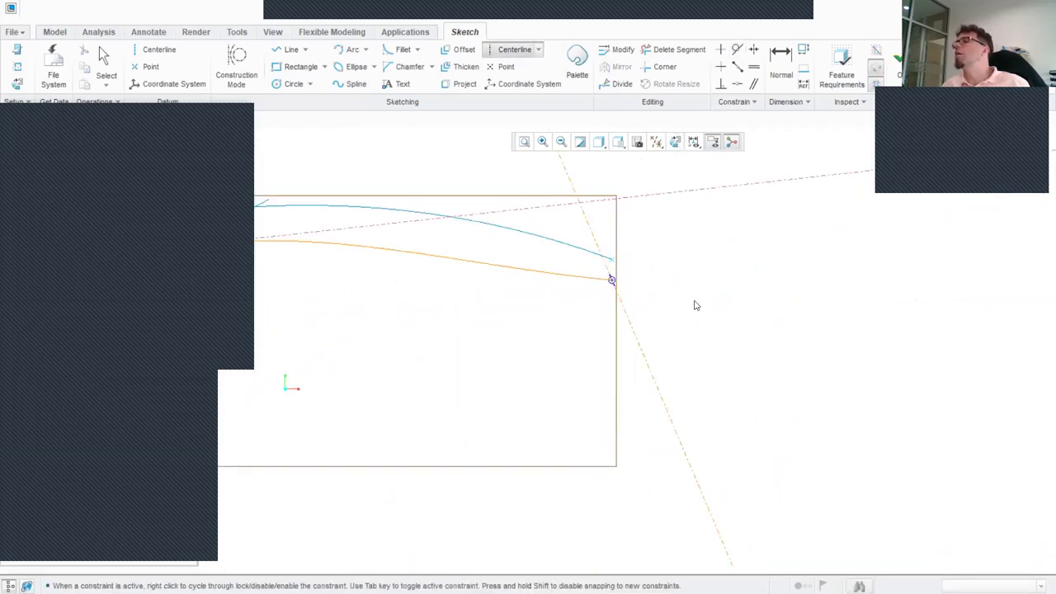
left_click(755, 316)
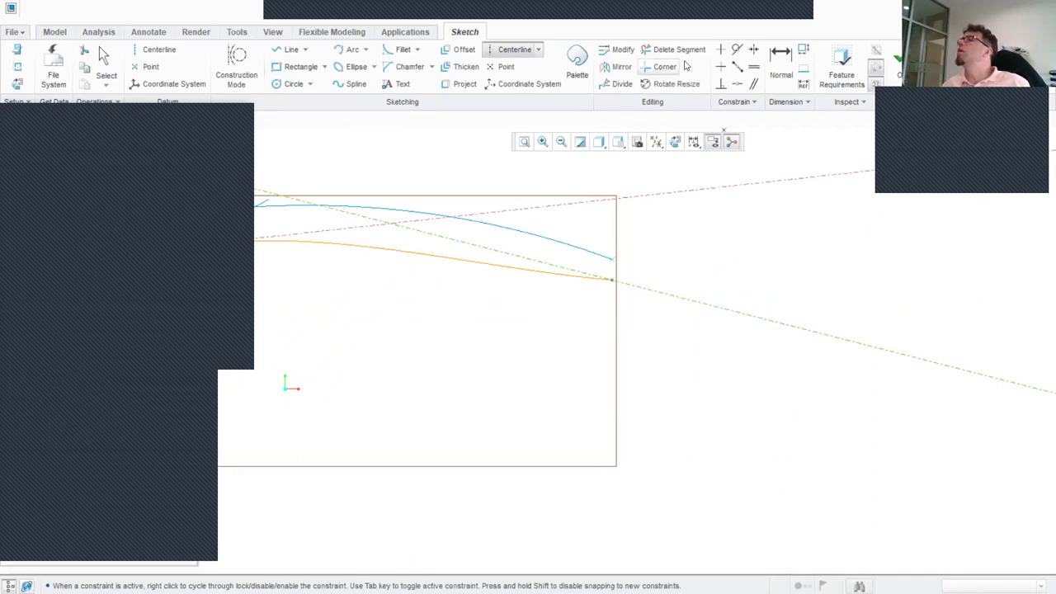
left_click(737, 50)
left_click(568, 279)
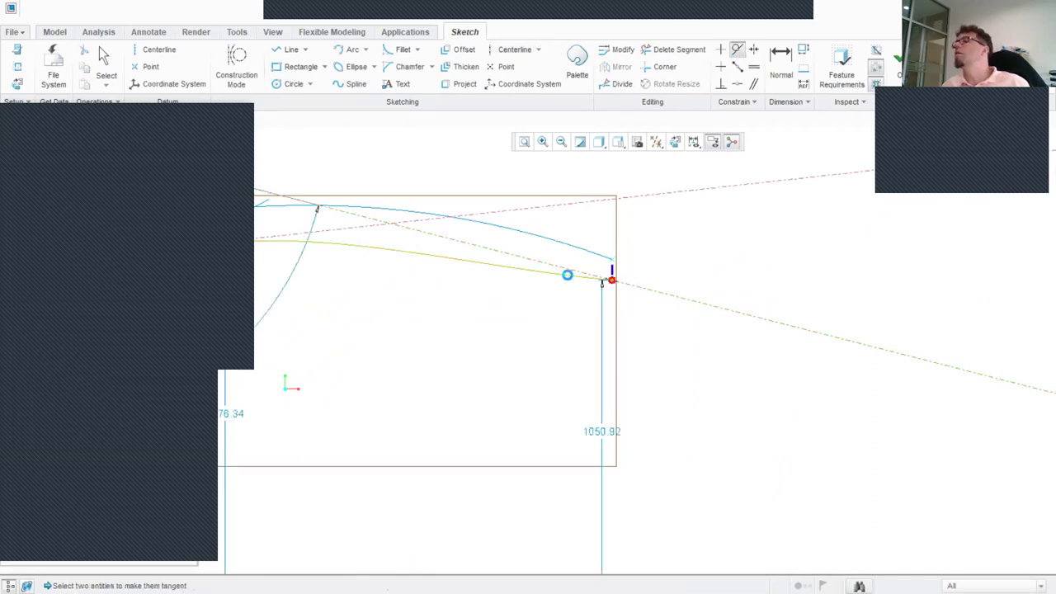
left_click(703, 308)
scroll(742, 349, "down", 2)
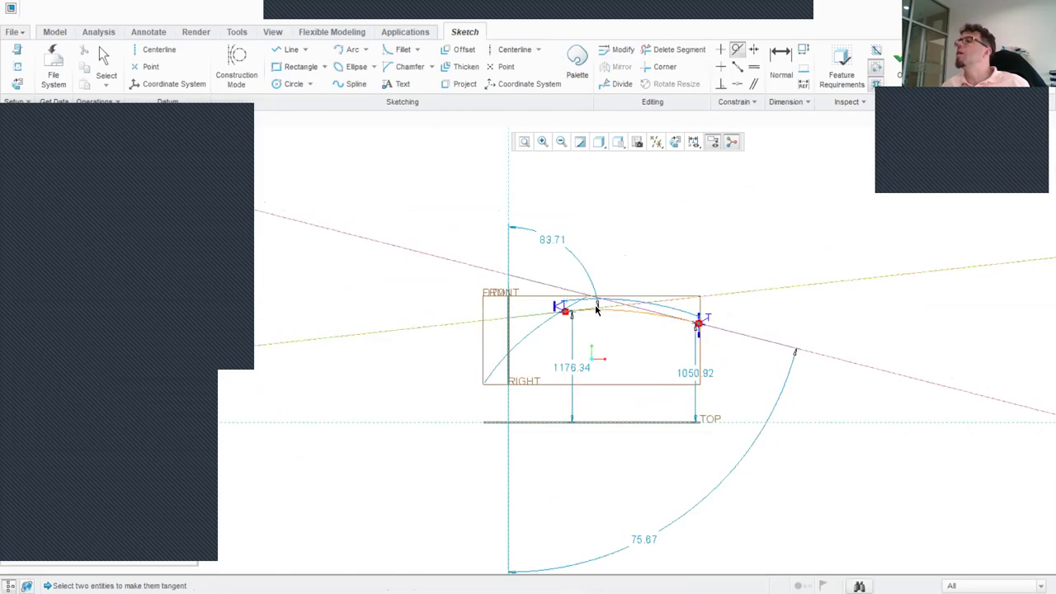
scroll(599, 310, "up", 4)
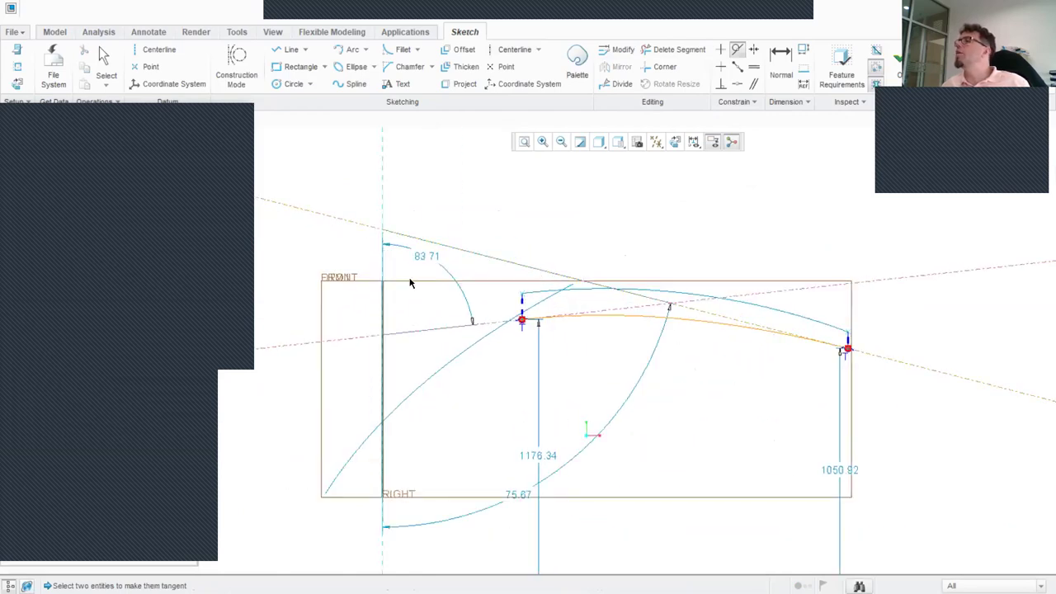
scroll(410, 281, "down", 2)
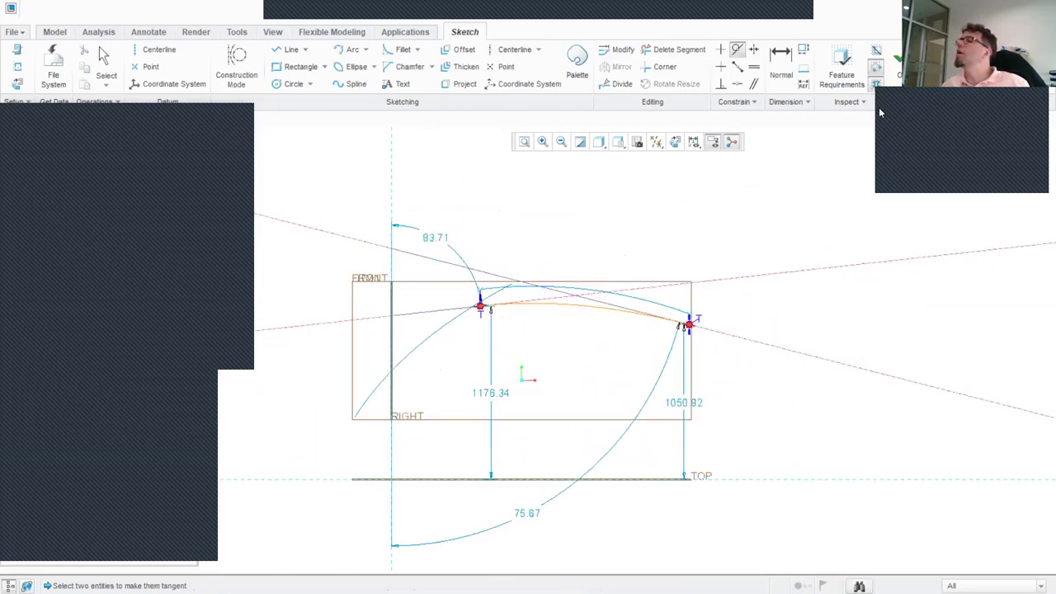
left_click(898, 60)
left_click(601, 187)
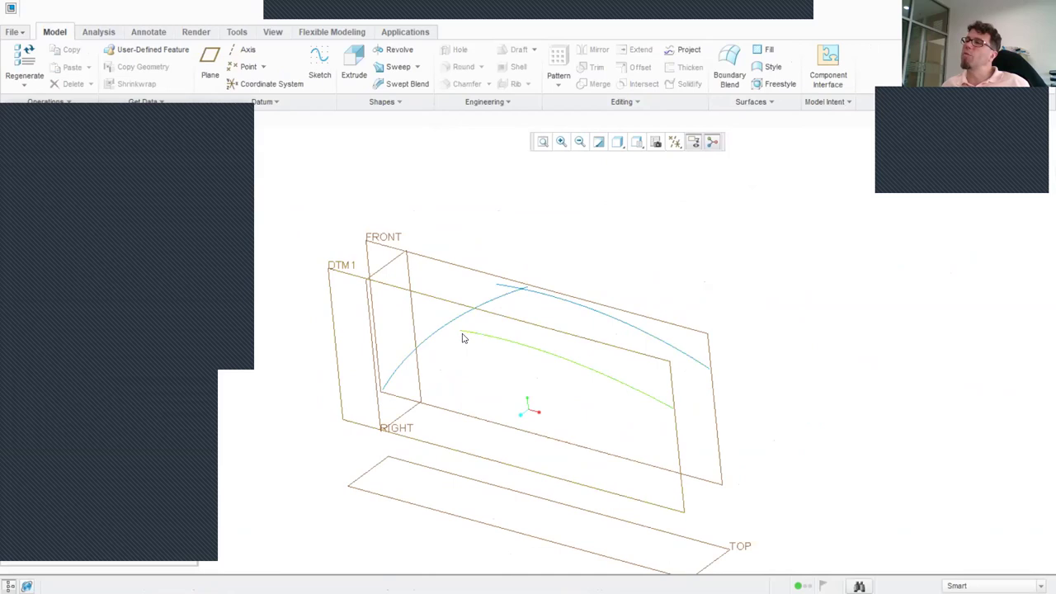
Create a datum plane through the near endpoints of the two long upper curves, parallel to the RIGHT plane
scroll(493, 290, "up", 5)
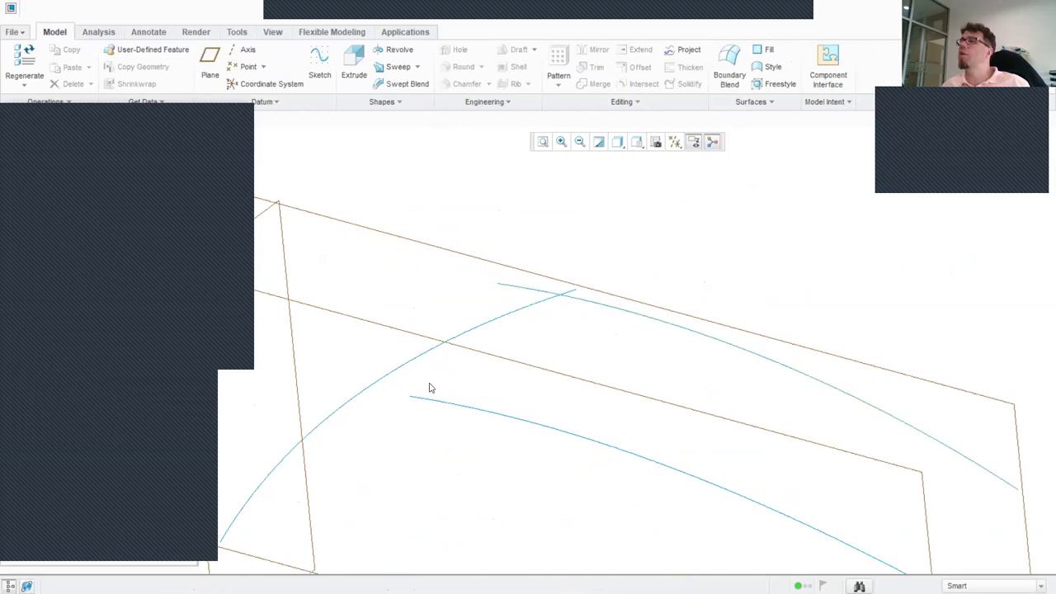
scroll(467, 302, "down", 5)
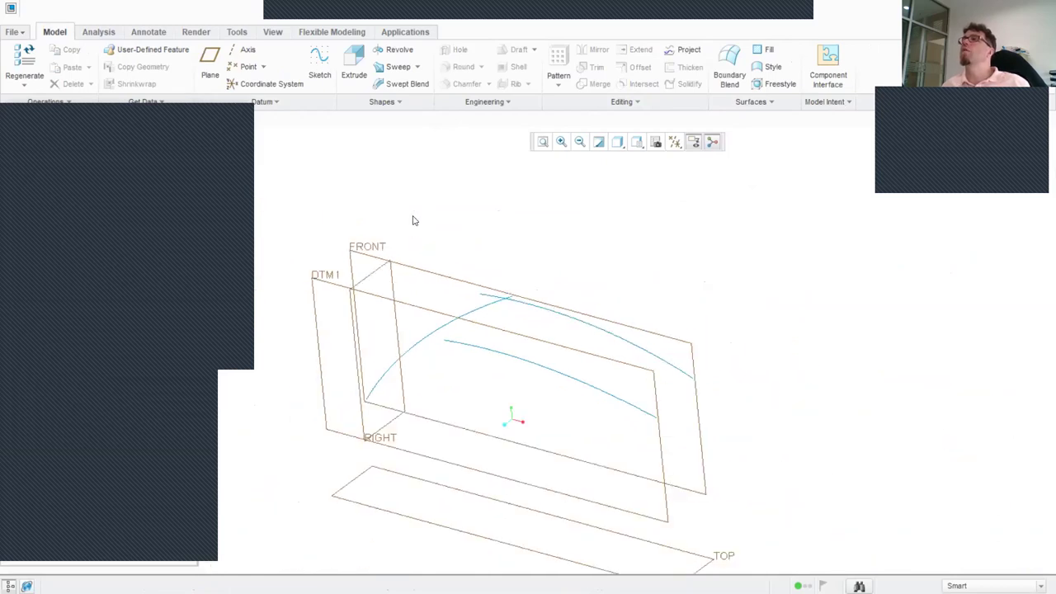
left_click(210, 57)
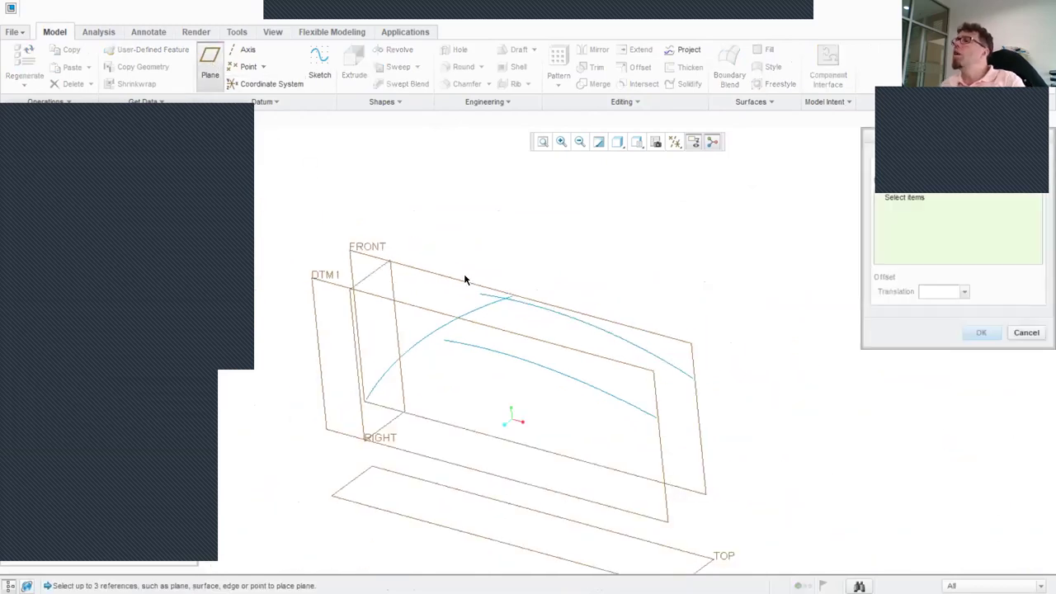
left_click(480, 298)
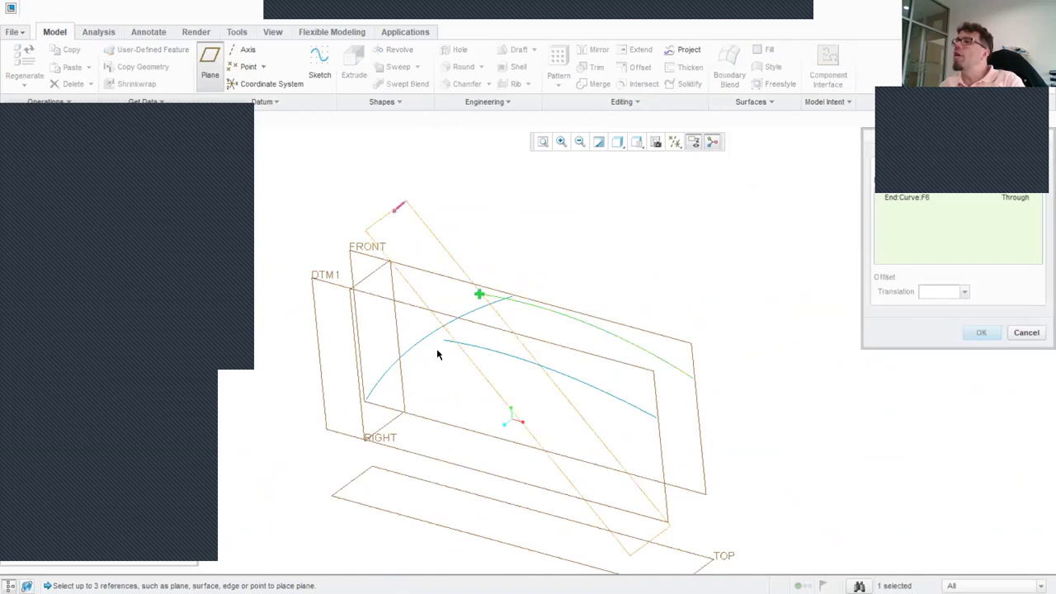
left_click(442, 341)
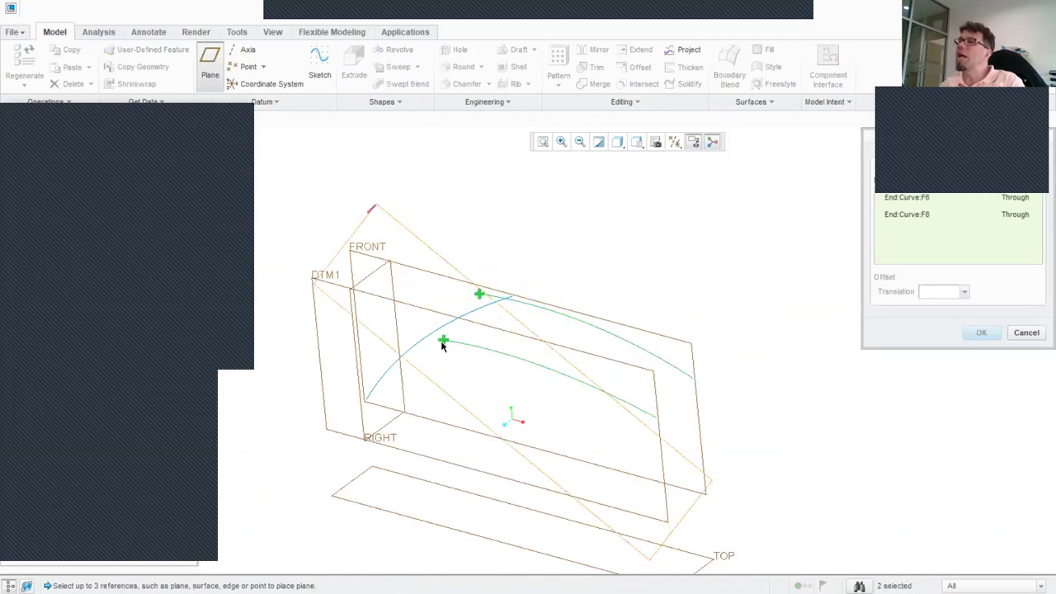
left_click(369, 281)
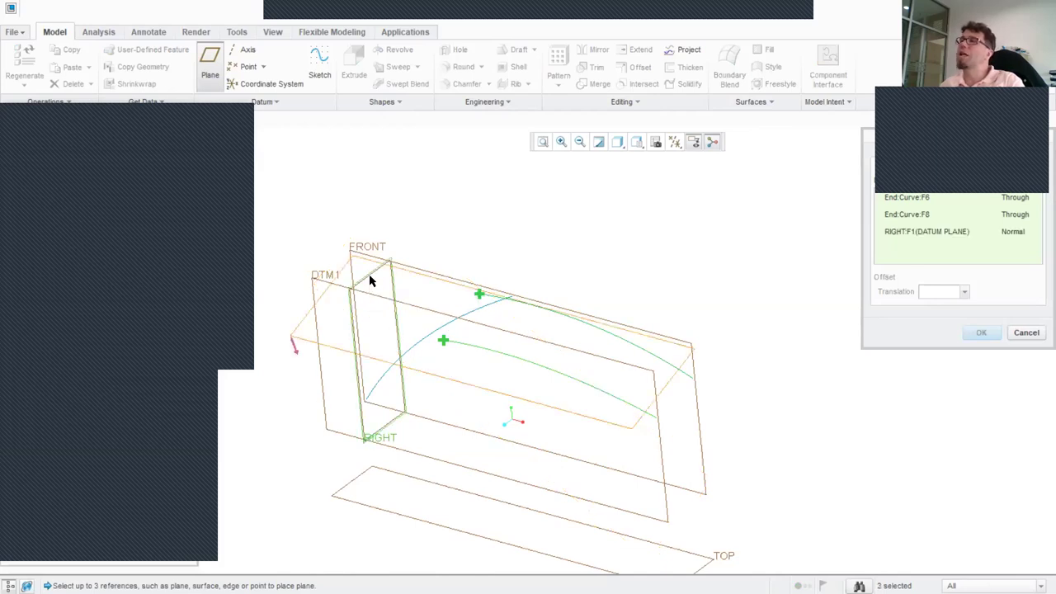
left_click(1016, 236)
left_click(1031, 232)
left_click(1028, 252)
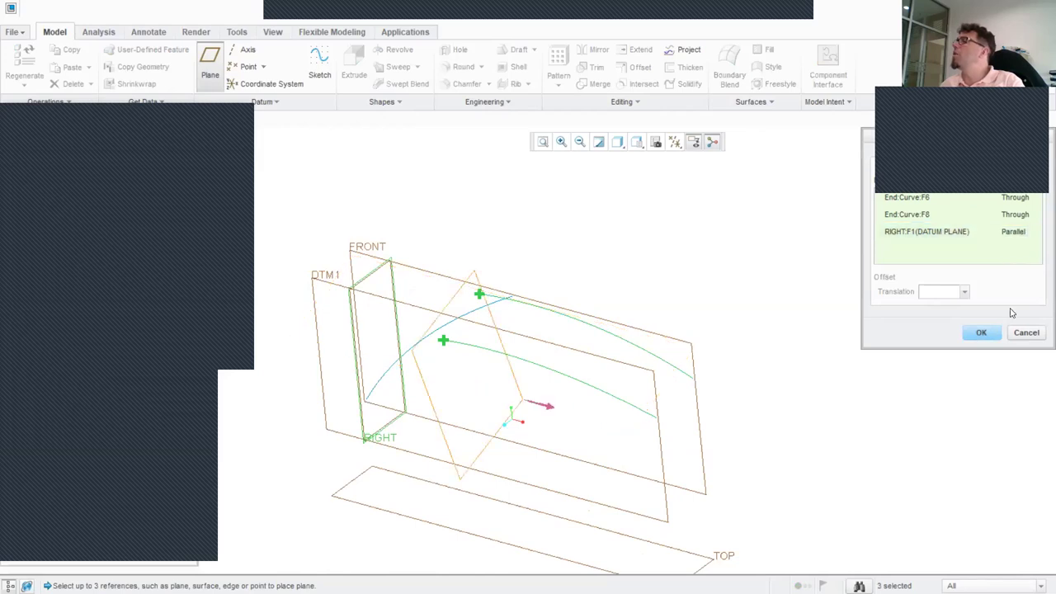
left_click(981, 333)
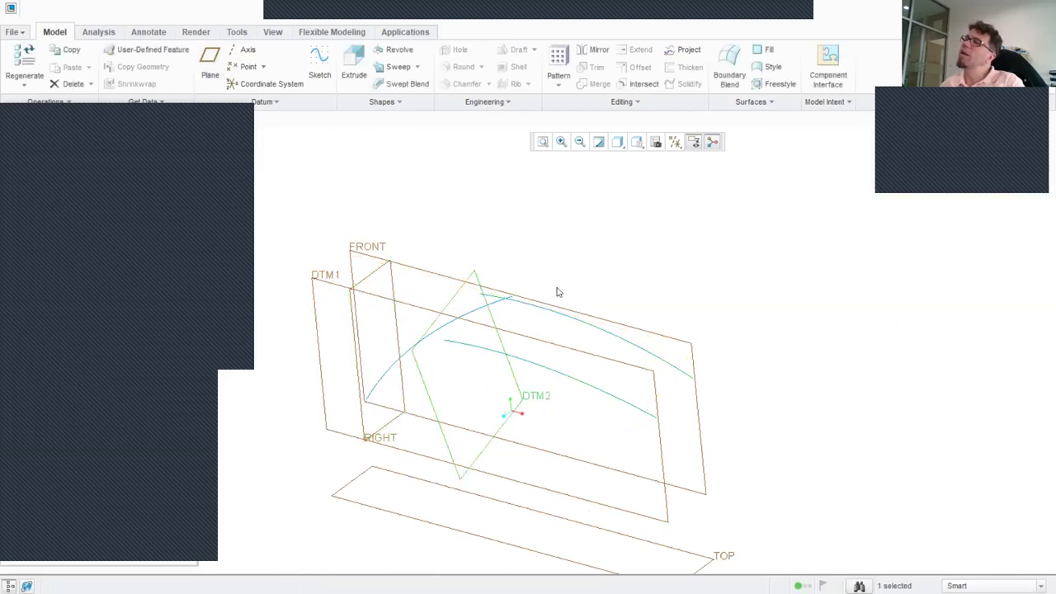
Start a sketch on the new datum plane and add the near endpoints of the two upper curves as sketch references
scroll(517, 275, "up", 4)
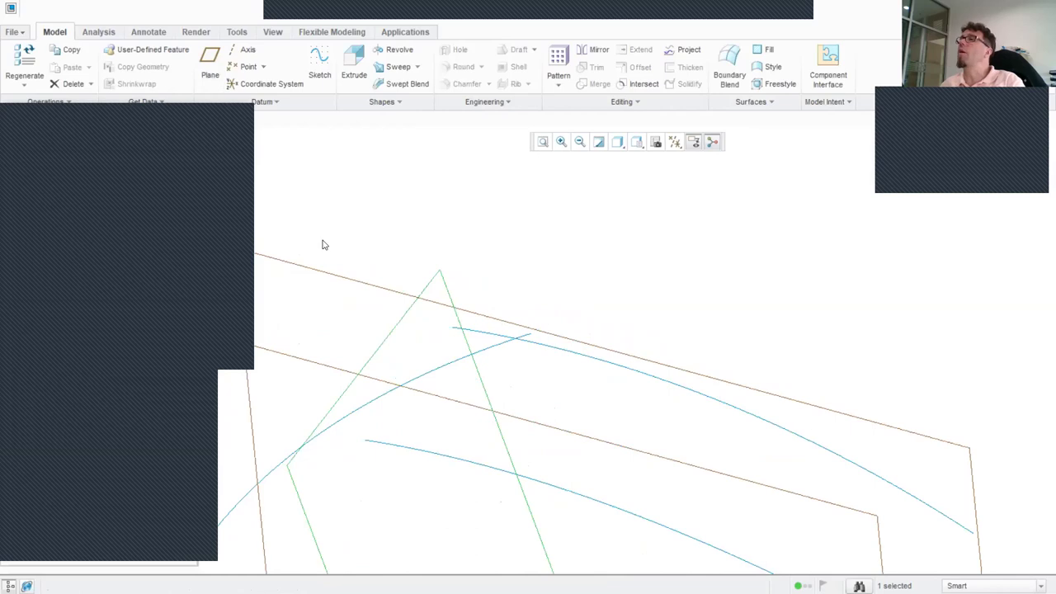
left_click(312, 73)
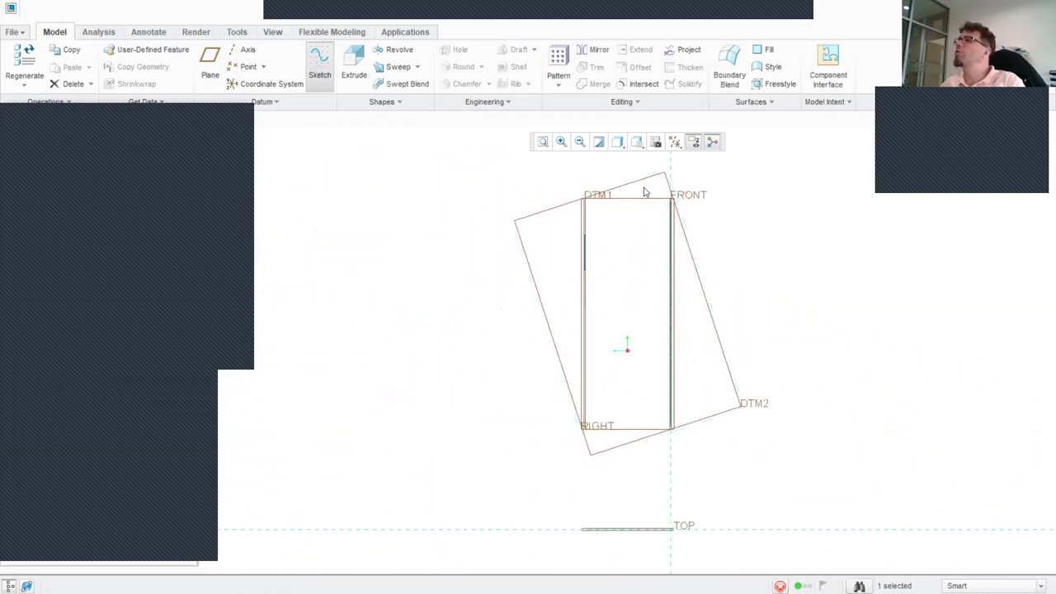
mouse_move(622, 250)
middle_mouse_down()
mouse_move(657, 260)
mouse_move(620, 259)
middle_mouse_up()
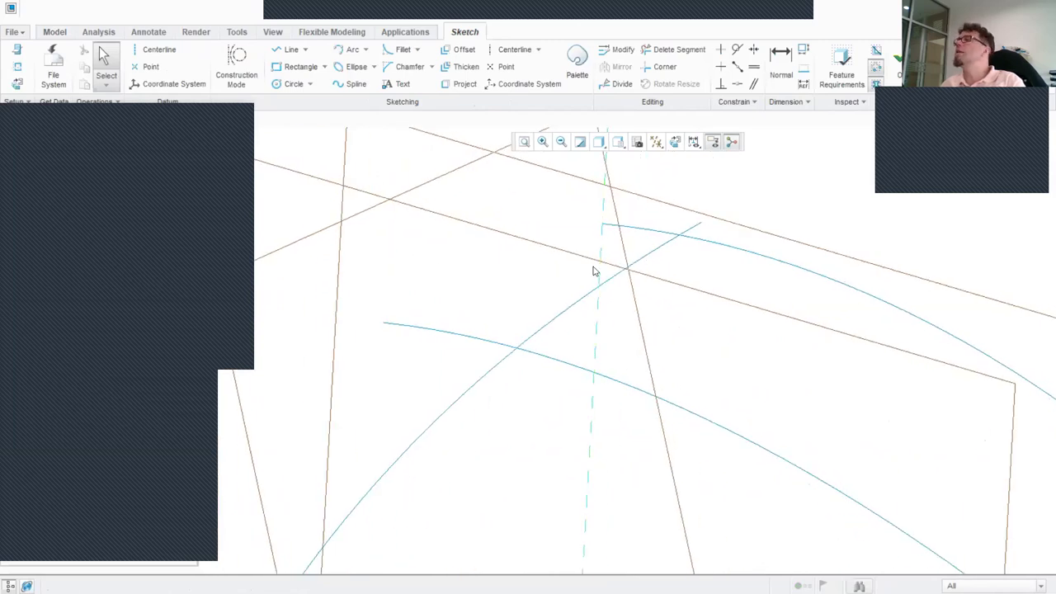
left_click(18, 70)
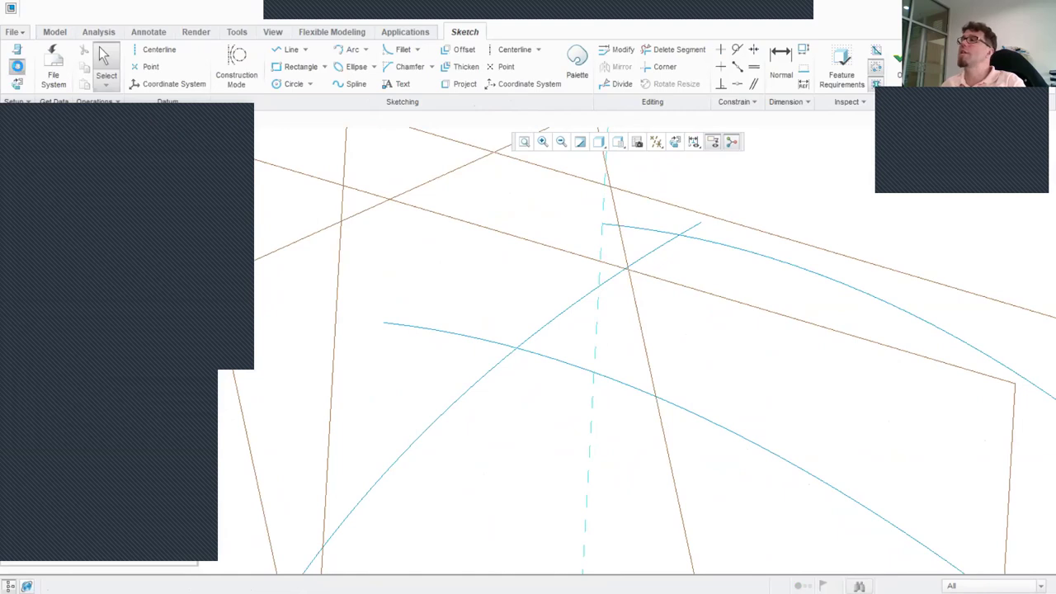
left_click(604, 230)
left_click(382, 324)
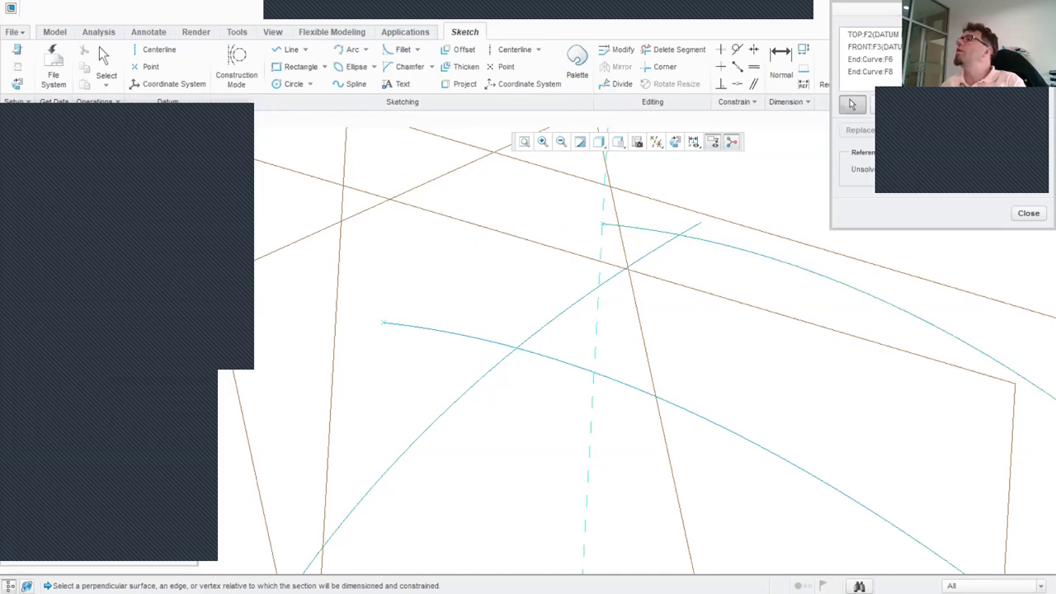
left_click(1029, 215)
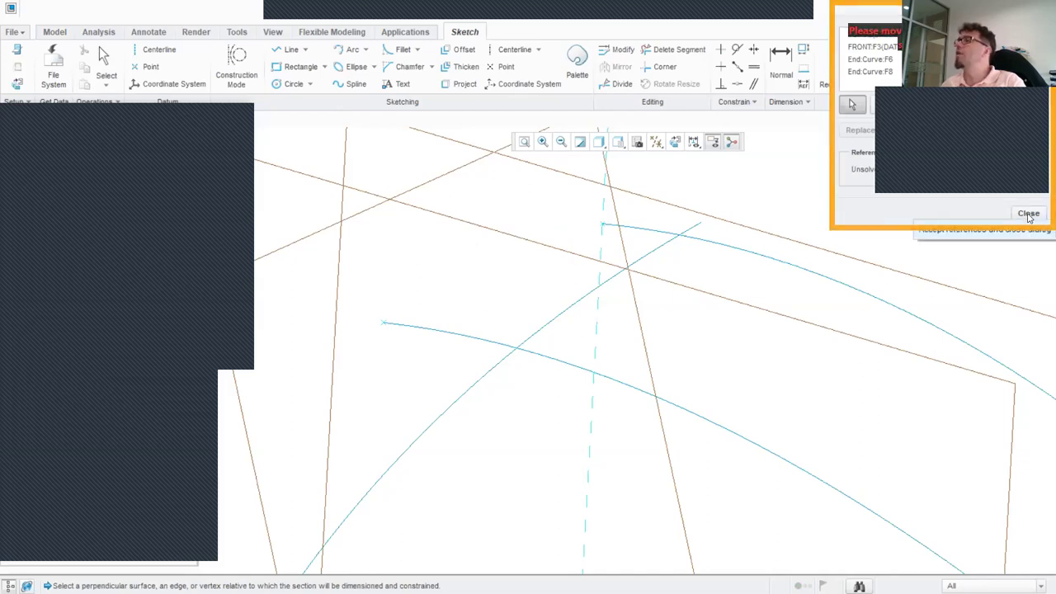
Draw a two-point spline between the two referenced curve endpoints, orient the view to the sketch plane and hide the datum planes
left_click(1029, 214)
left_click(353, 85)
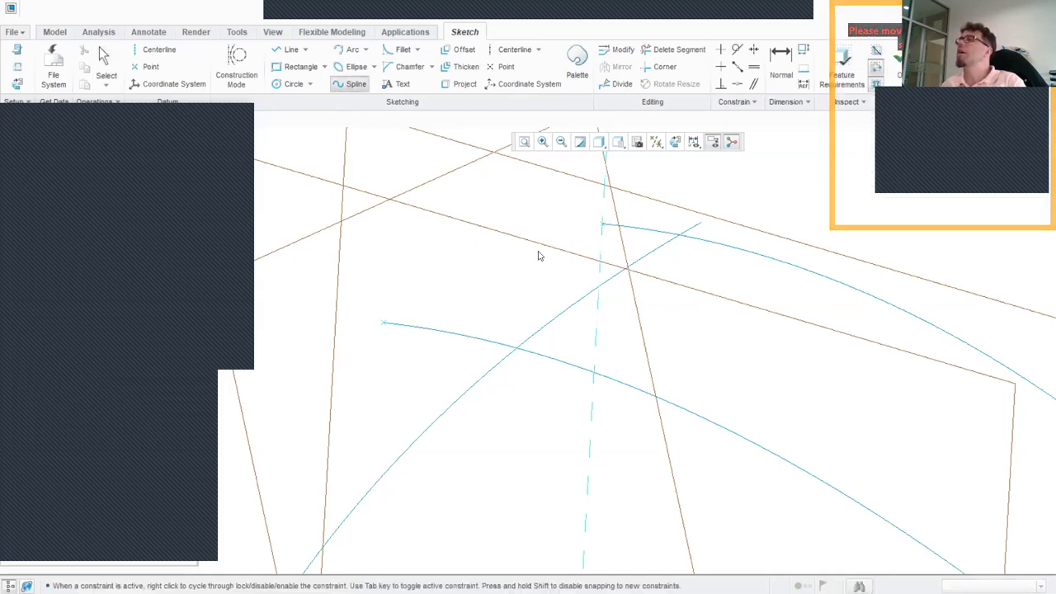
left_click(602, 226)
left_click(384, 323)
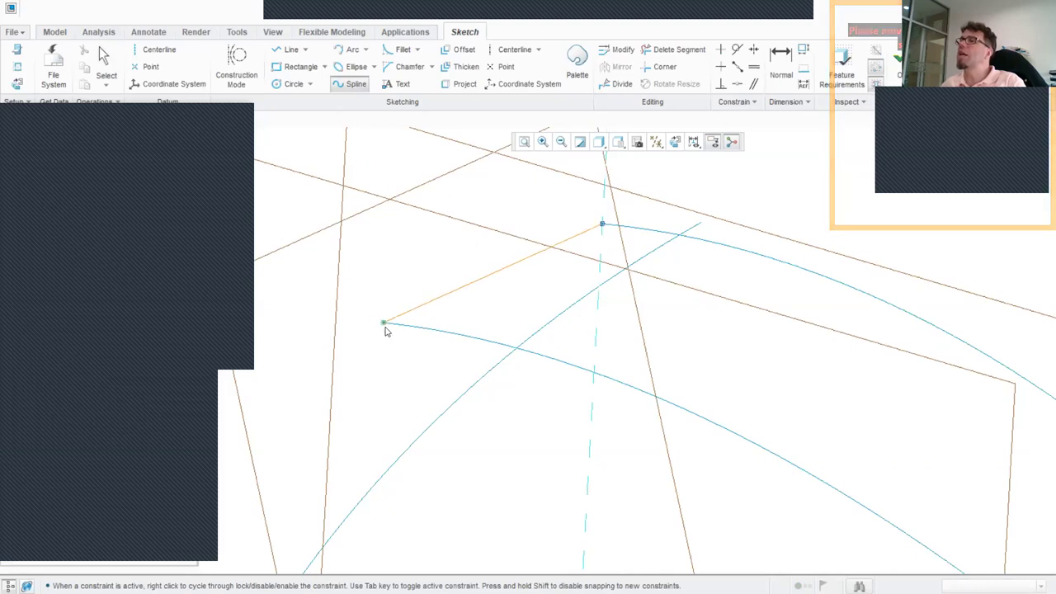
middle_click_drag(484, 330, 531, 253)
middle_click(578, 249)
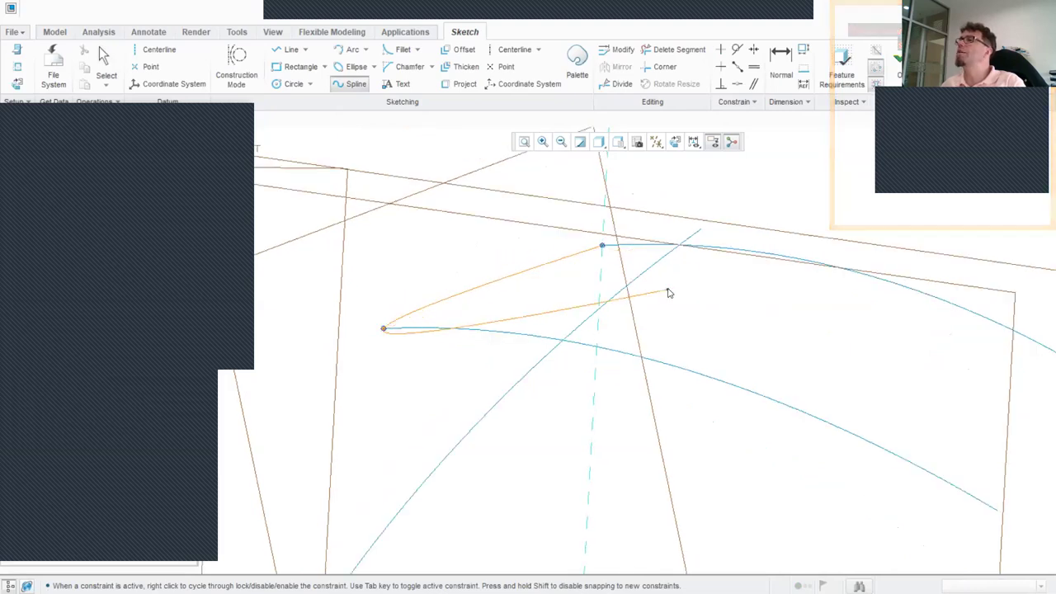
left_click(675, 142)
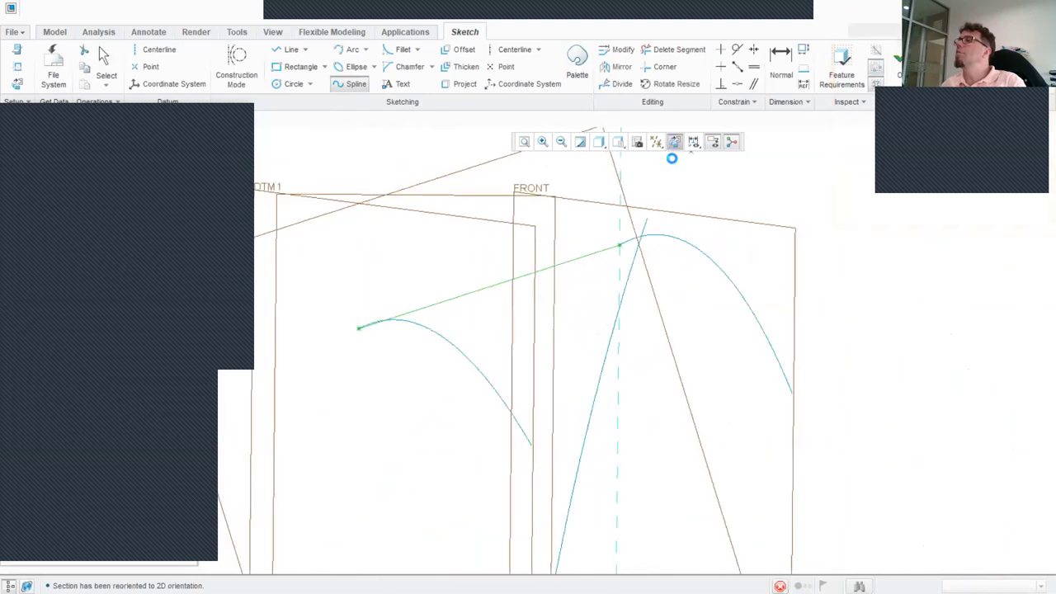
left_click(656, 142)
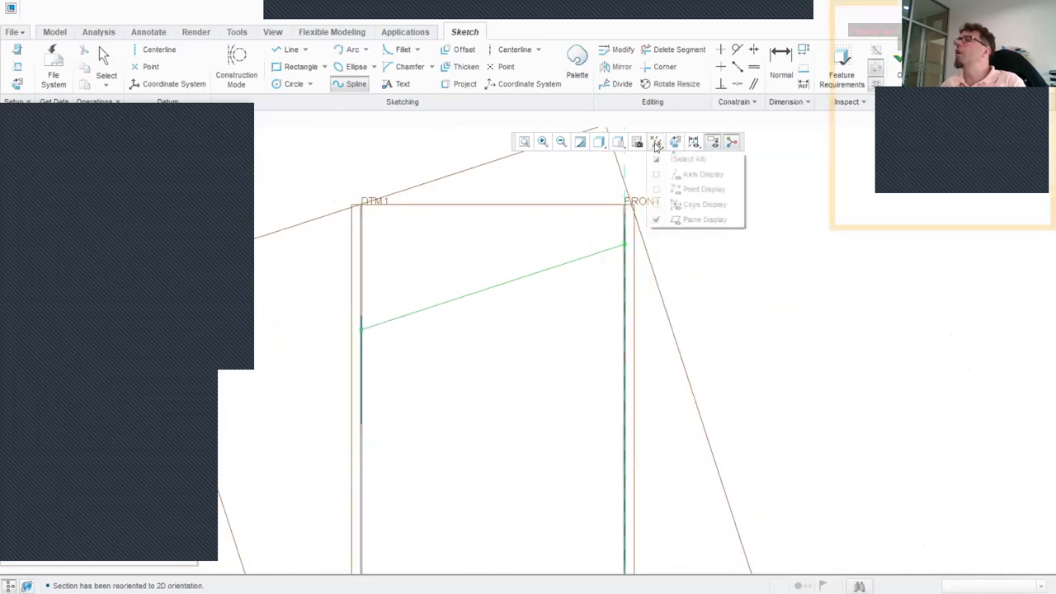
left_click(675, 219)
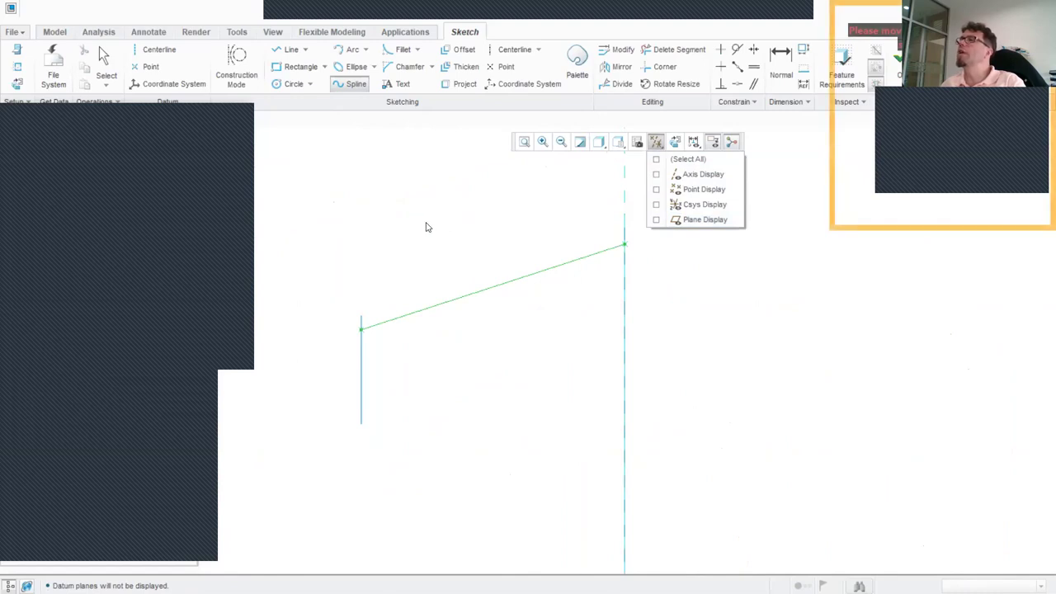
Add a horizontal construction centerline through the spline's FRONT-plane endpoint and one about 38.6 degrees from horizontal through its other endpoint
left_click(514, 49)
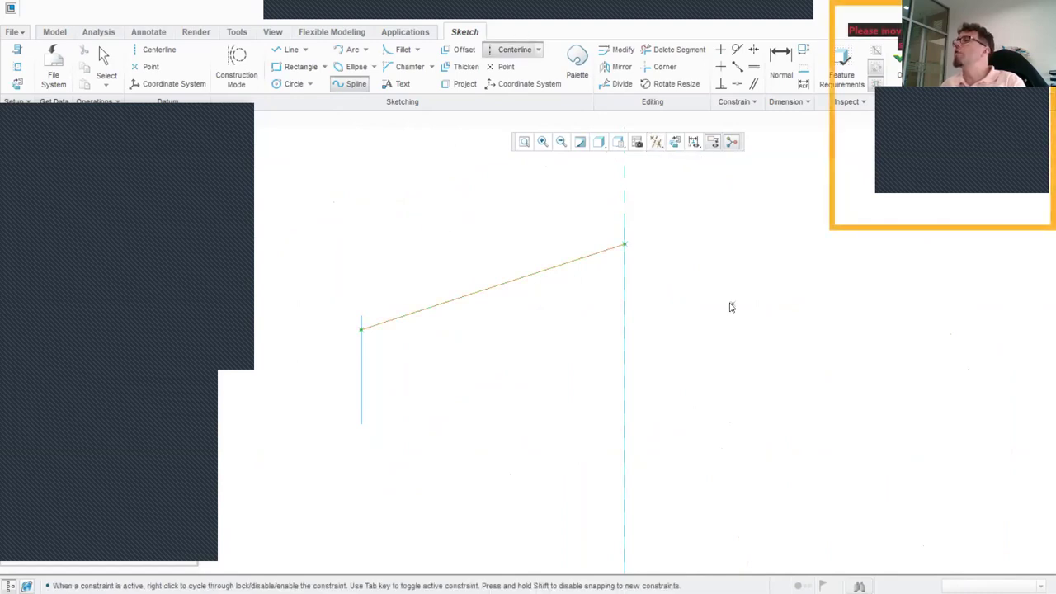
left_click(626, 245)
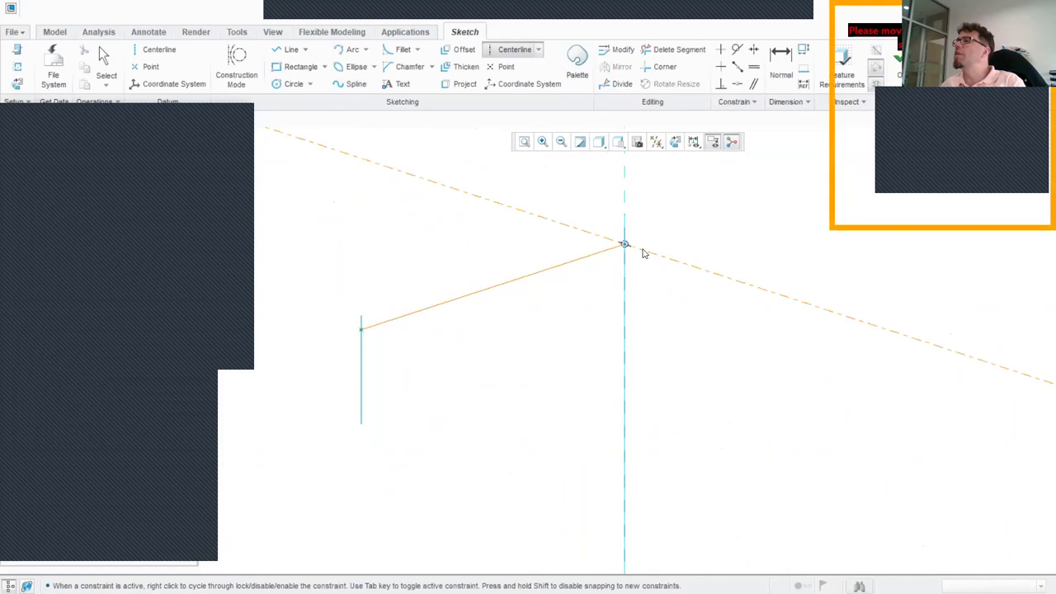
left_click(657, 247)
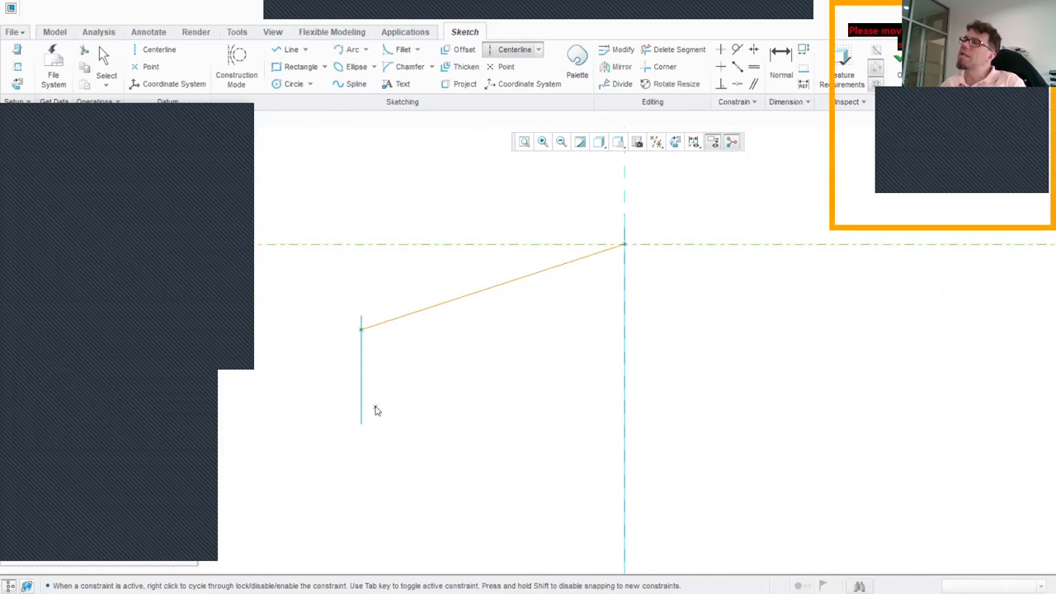
left_click(361, 331)
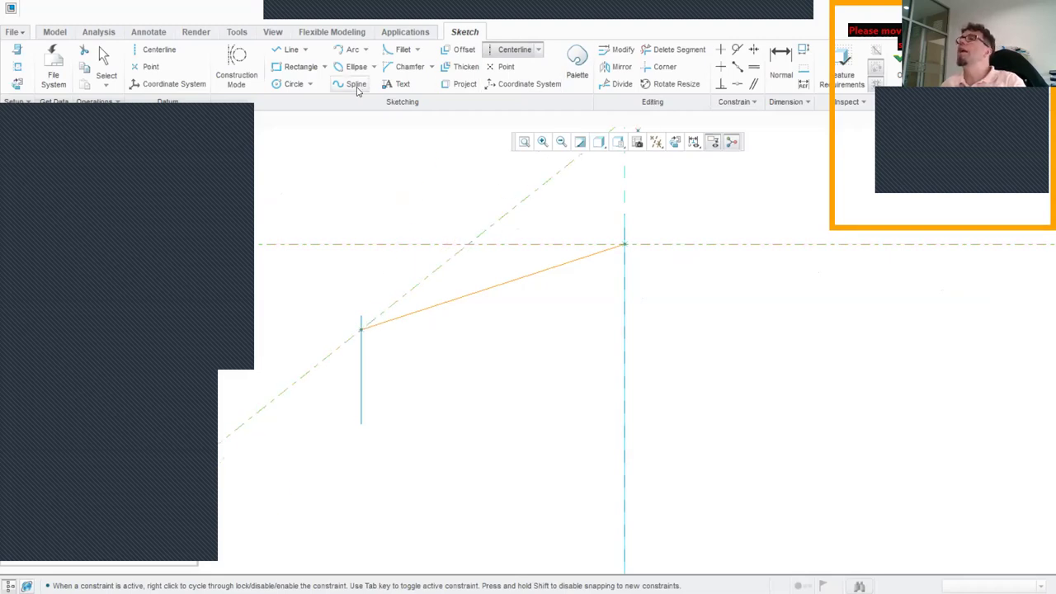
Make the spline tangent to the horizontal and the inclined centerline at its two ends, and finish the sketch
left_click(737, 49)
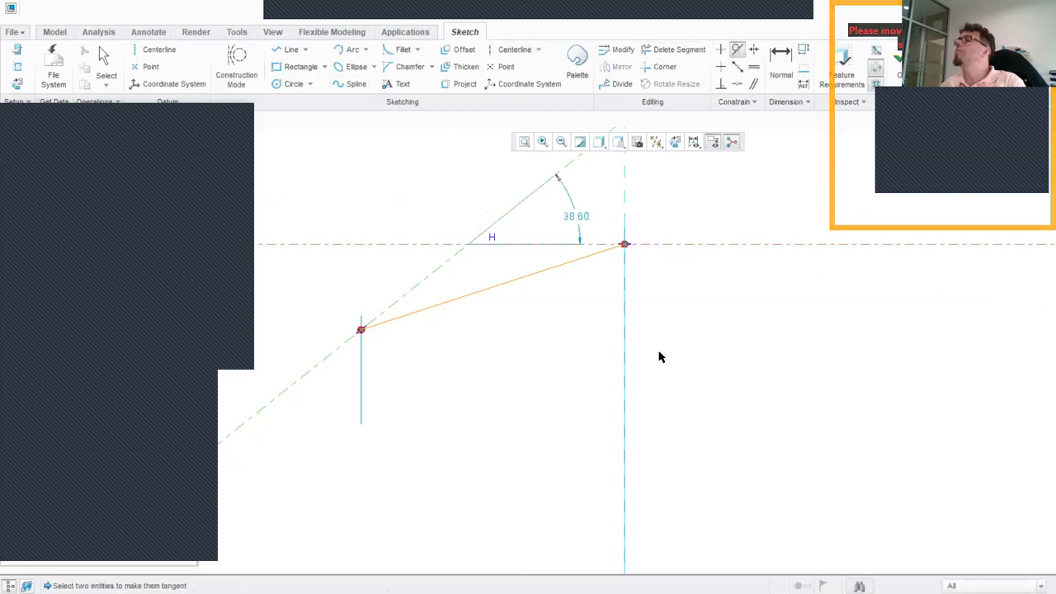
left_click(582, 258)
left_click(652, 245)
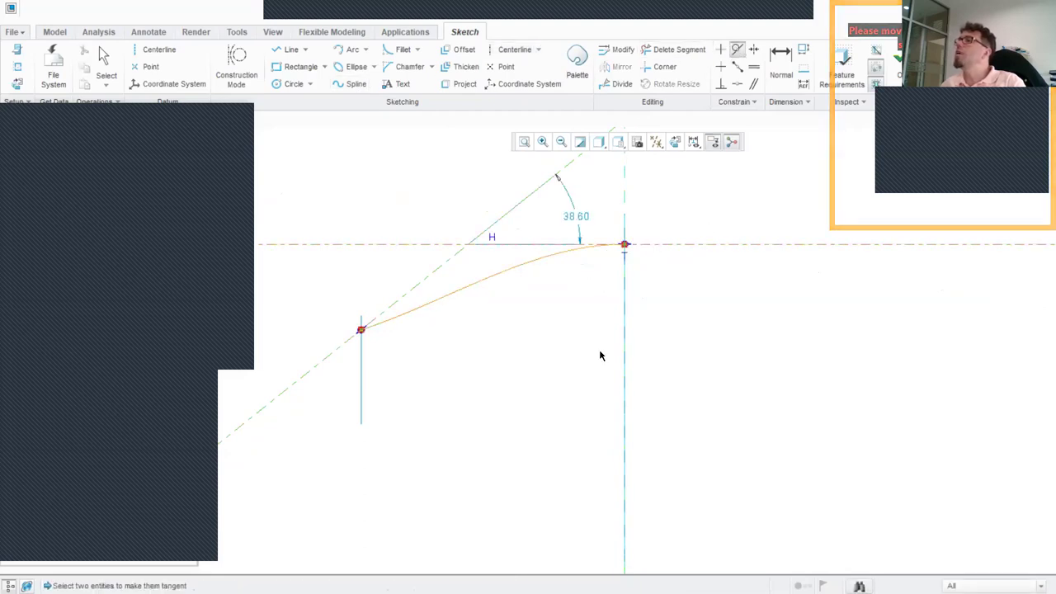
left_click(401, 321)
left_click(331, 357)
scroll(392, 372, "up", 1)
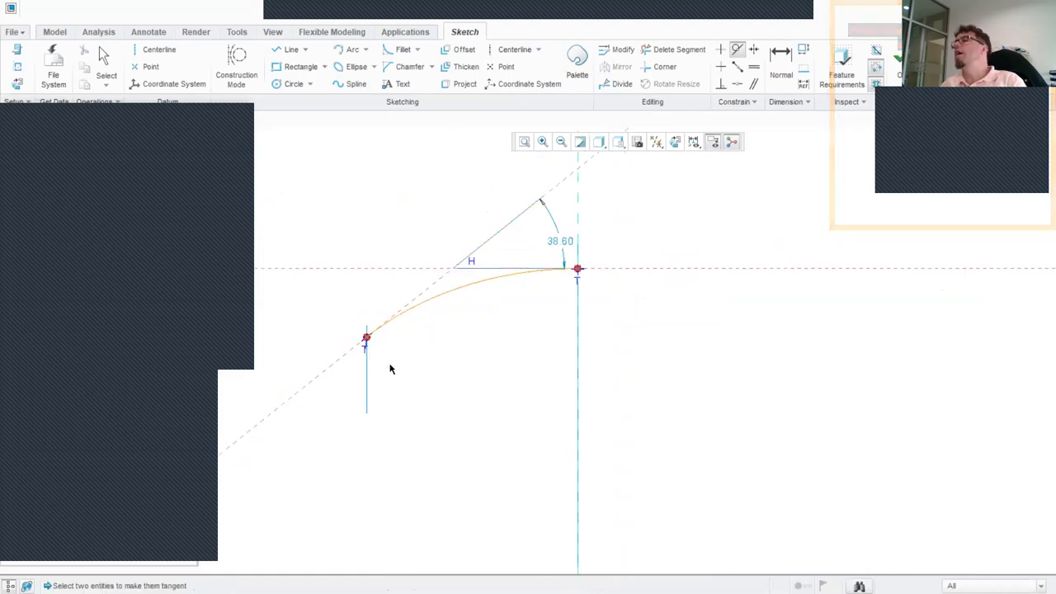
middle_click_drag(585, 269, 609, 283)
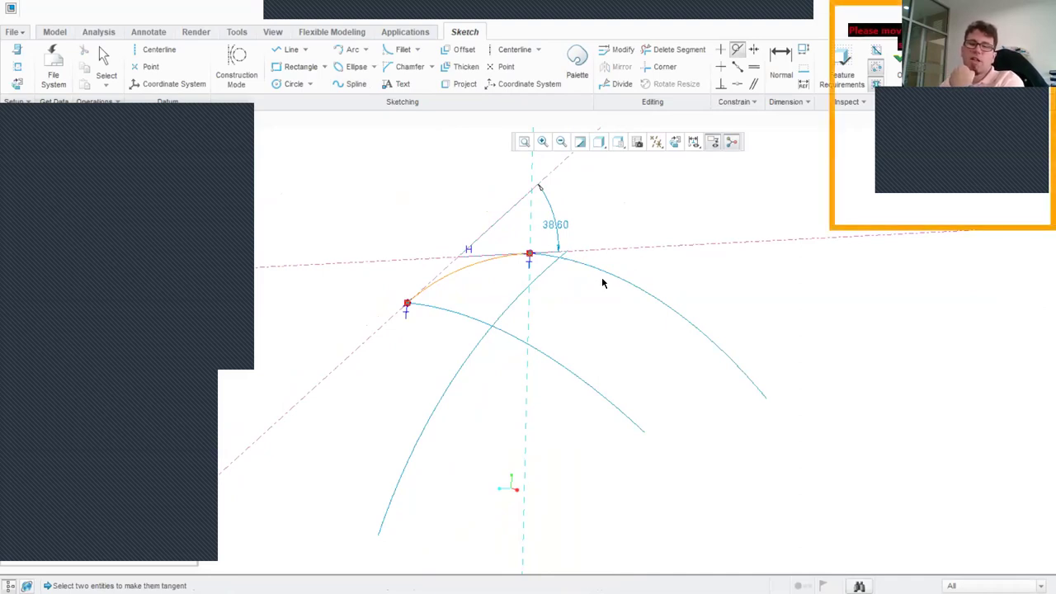
left_click(622, 250)
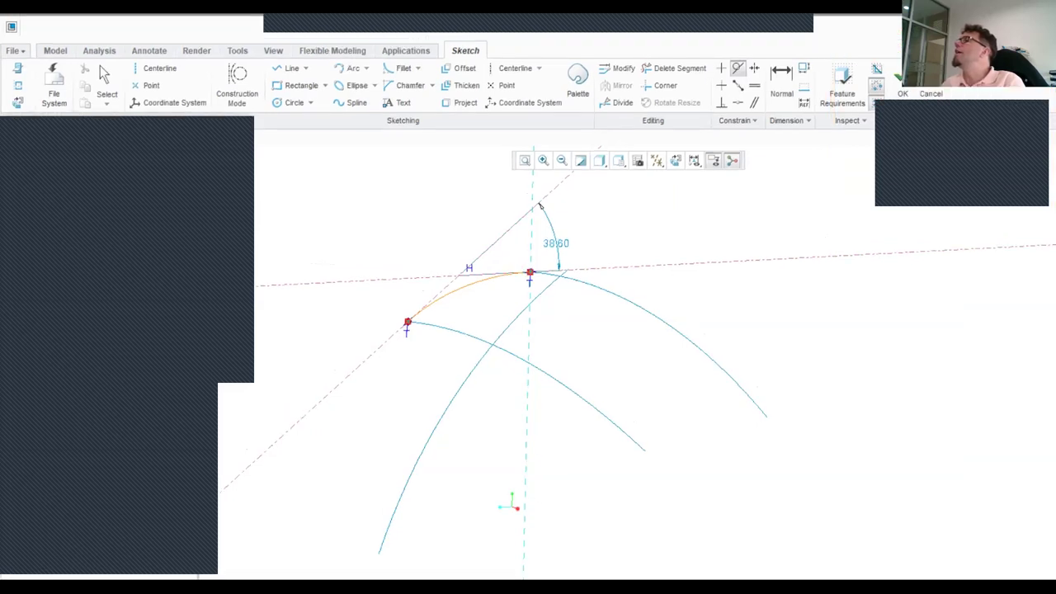
left_click(898, 83)
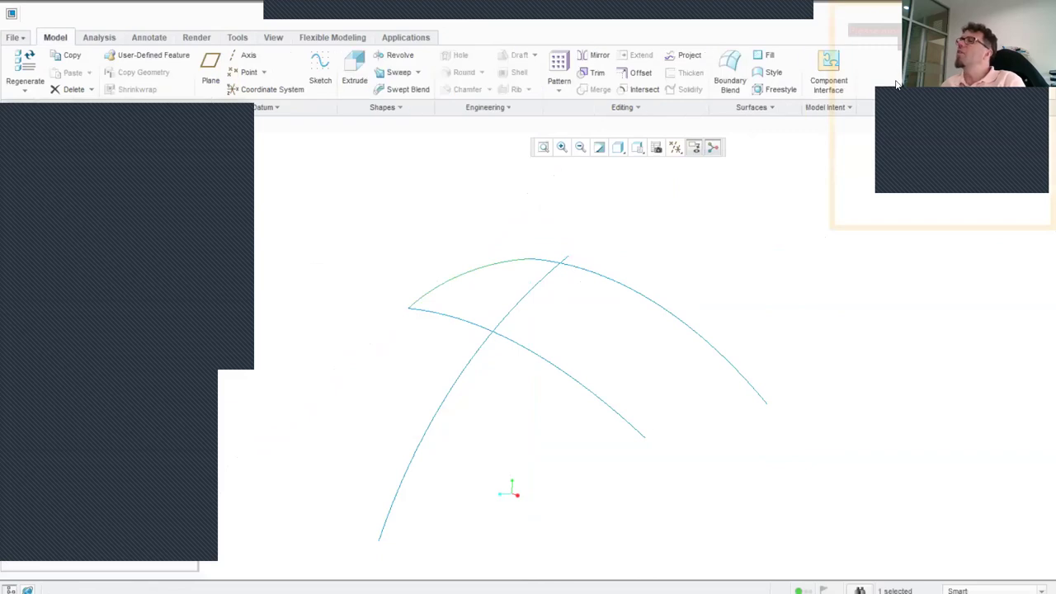
middle_click_drag(490, 229, 436, 236)
left_click(443, 237)
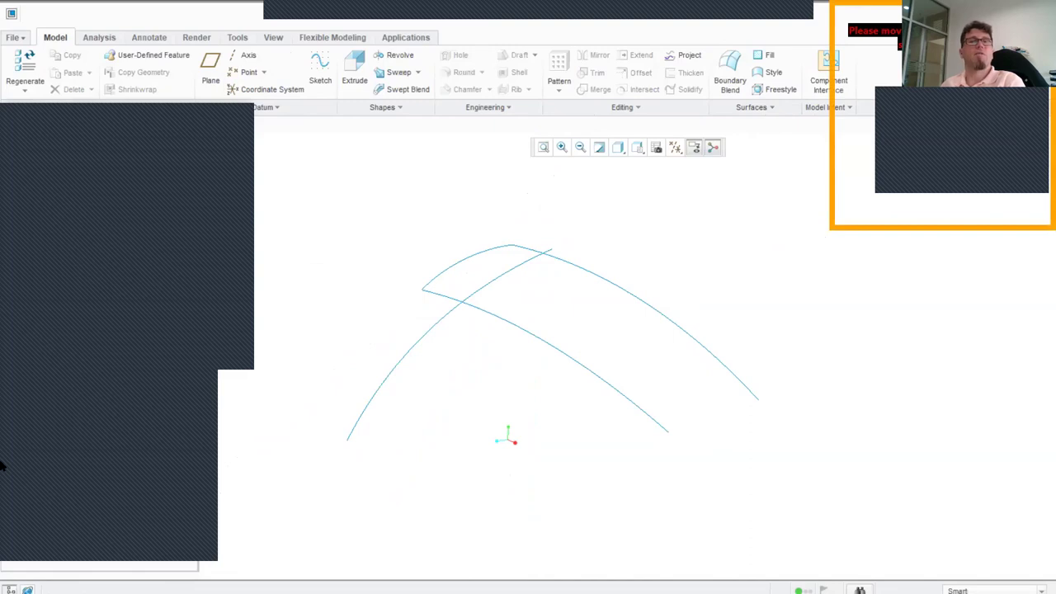
Start a sketch and create its datum plane through the far endpoints of the two long curves, parallel to the RIGHT plane
left_click(320, 70)
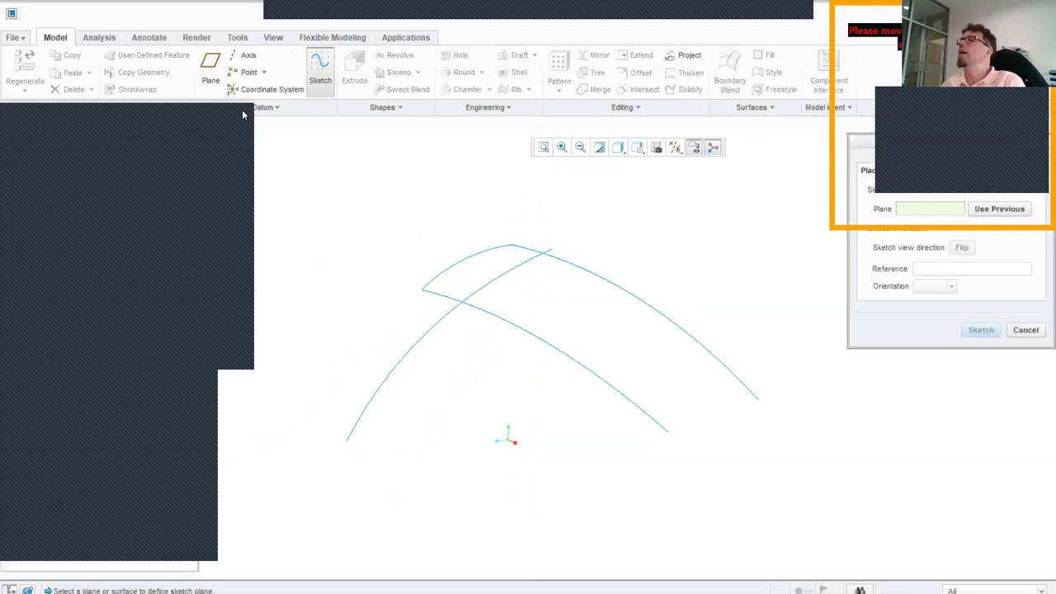
left_click(209, 63)
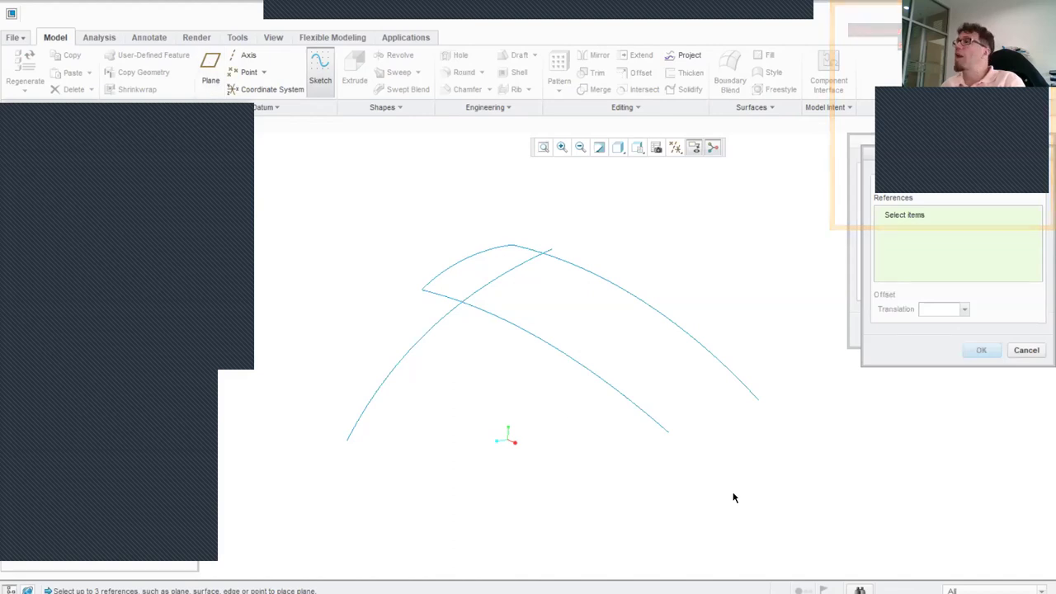
left_click(746, 420)
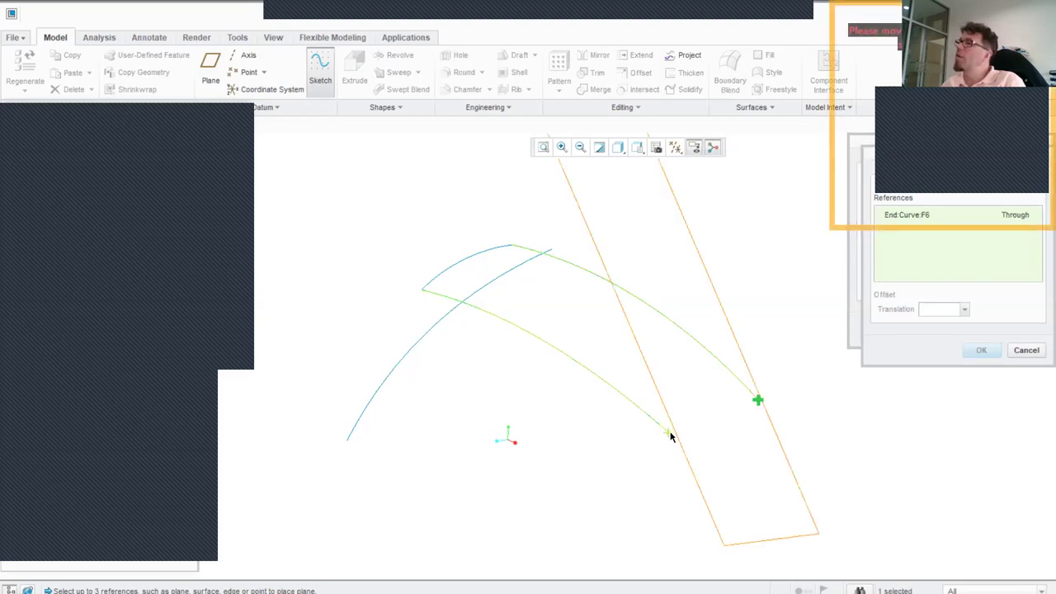
left_click(668, 431, "ctrl")
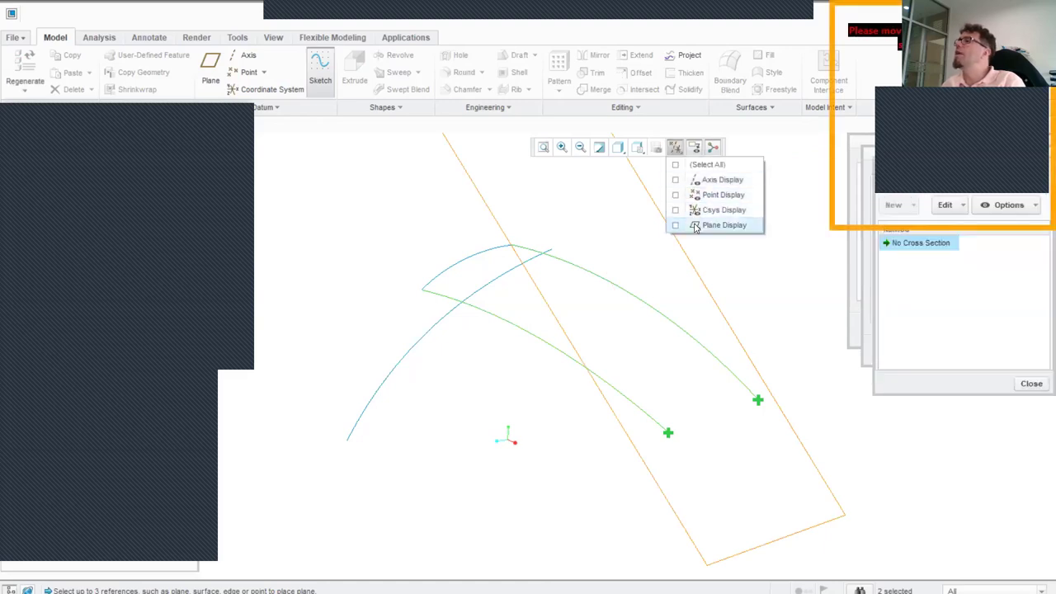
left_click(689, 224)
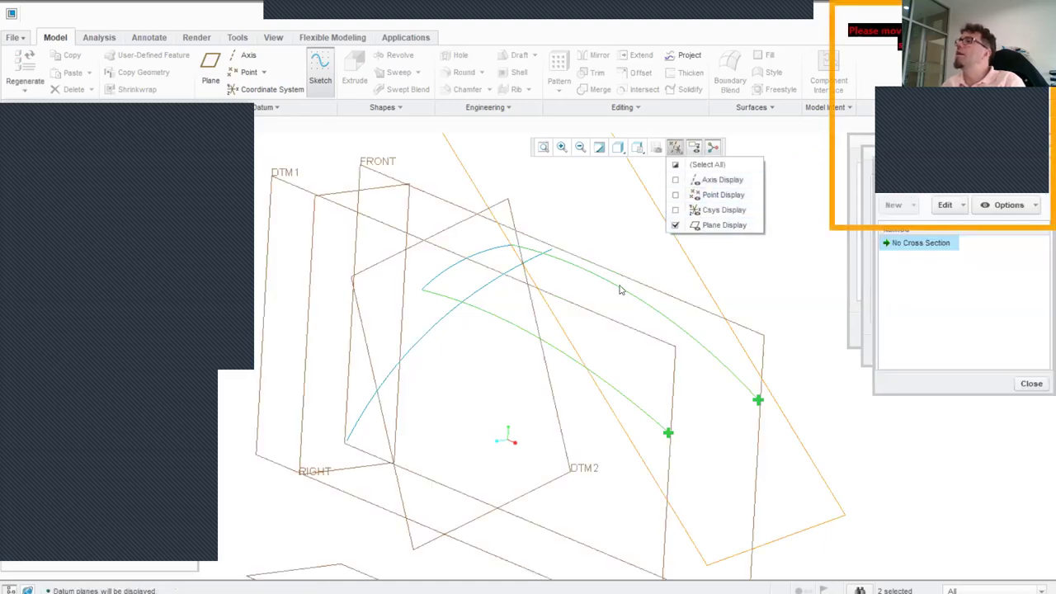
left_click(349, 196, "ctrl")
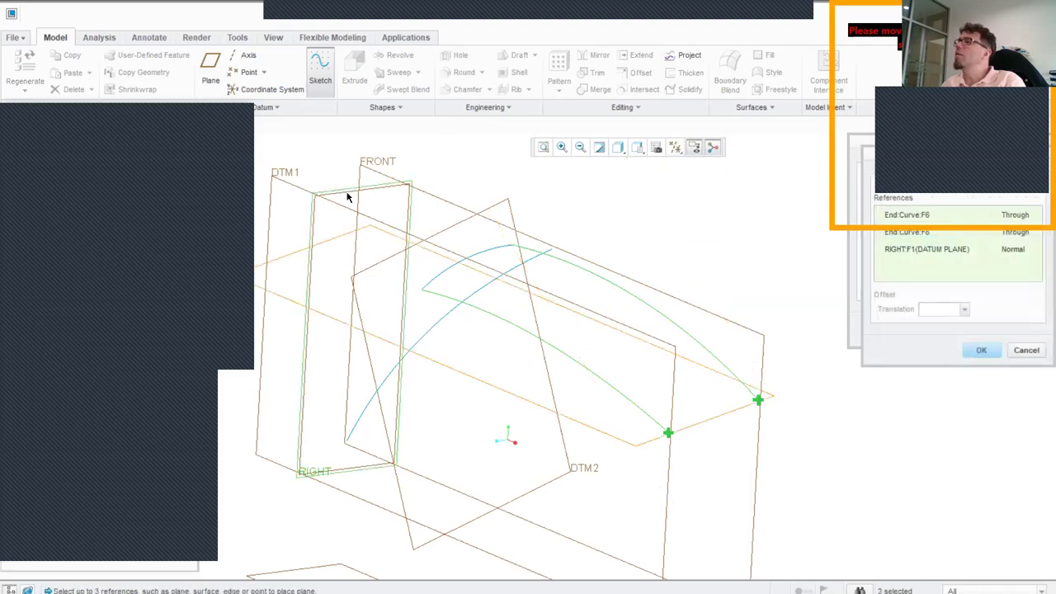
left_click(1016, 250)
left_click(1015, 263)
left_click(984, 351)
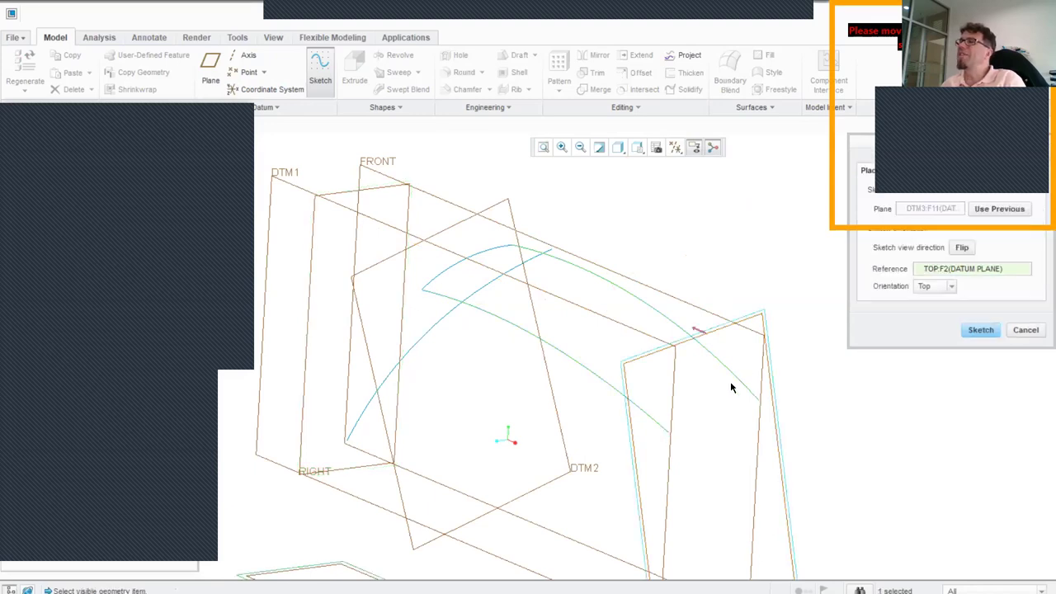
Open the sketch on the new plane, hide the datum planes and add the far endpoints of both long curves as references
left_click(979, 330)
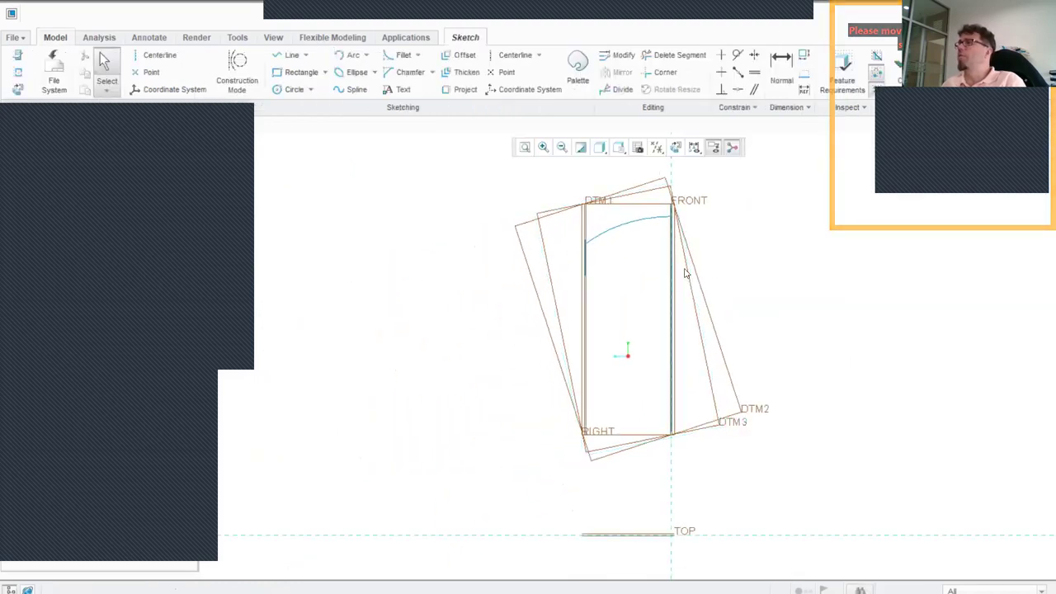
left_click(657, 149)
left_click(701, 225)
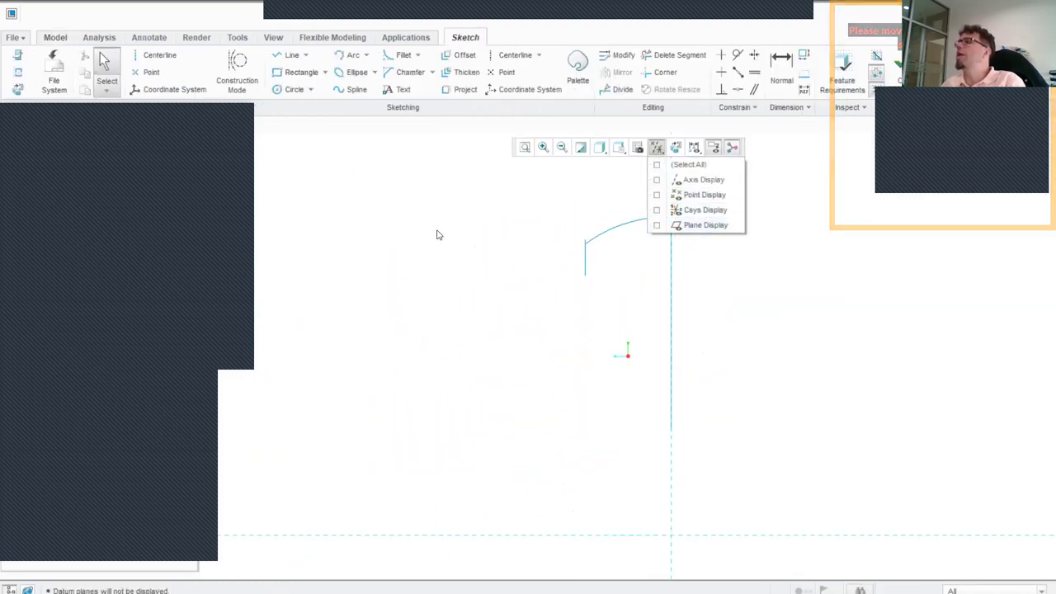
mouse_move(438, 235)
middle_mouse_down()
mouse_move(484, 290)
mouse_move(451, 276)
middle_mouse_up()
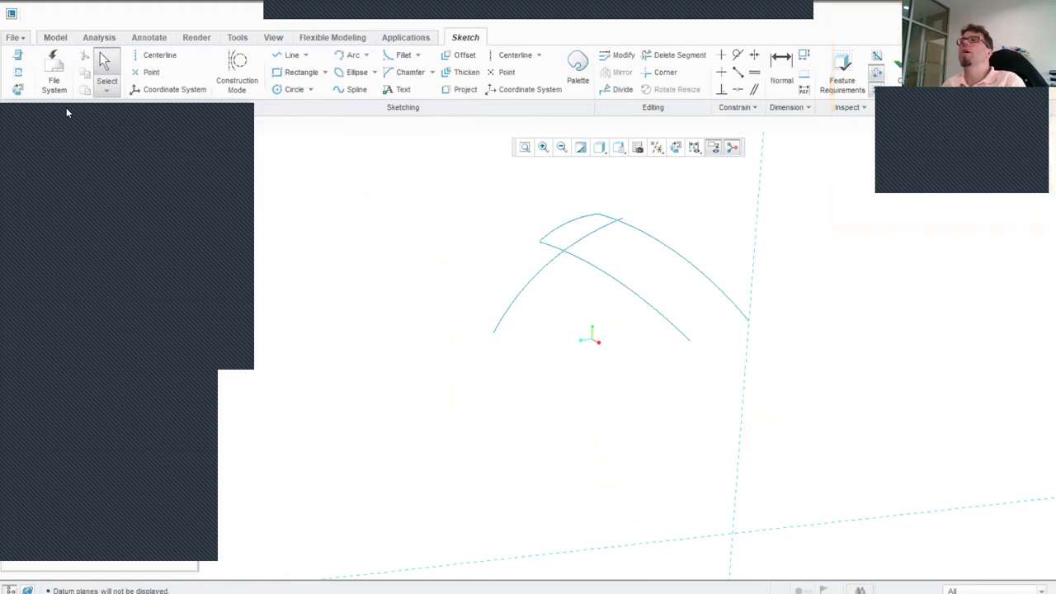
left_click(18, 71)
scroll(749, 318, "up", 3)
left_click(748, 333)
left_click(747, 334)
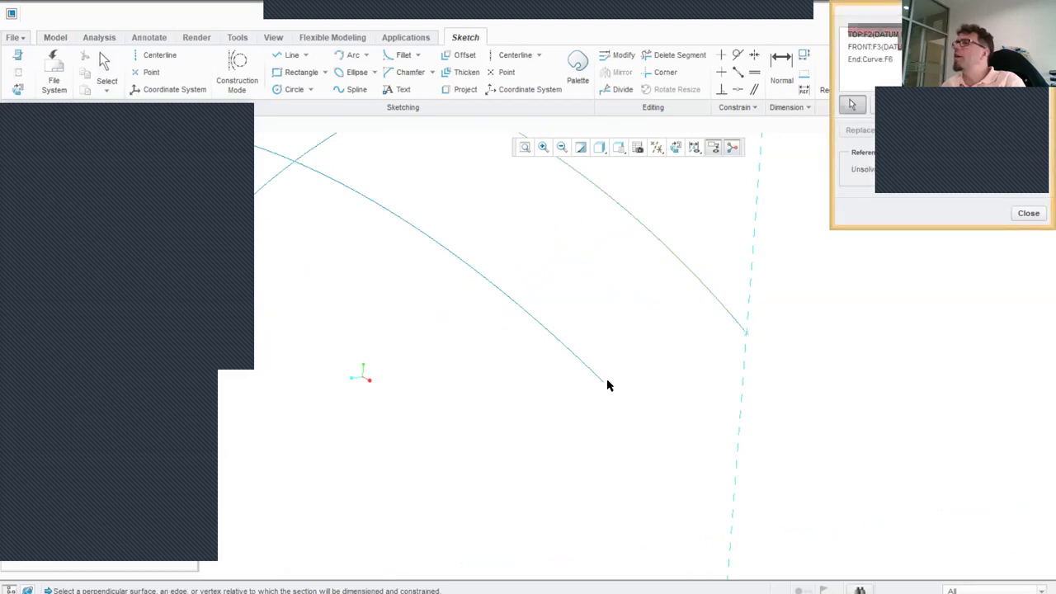
left_click(603, 382)
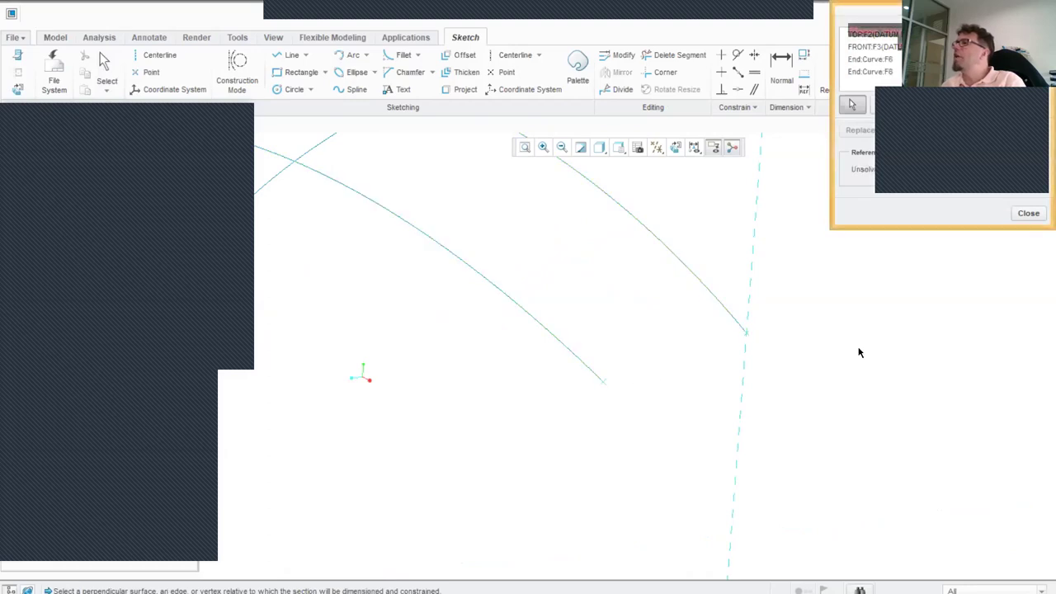
left_click(1029, 214)
Draw a two-point spline connecting the far endpoints of the two long curves
left_click(357, 90)
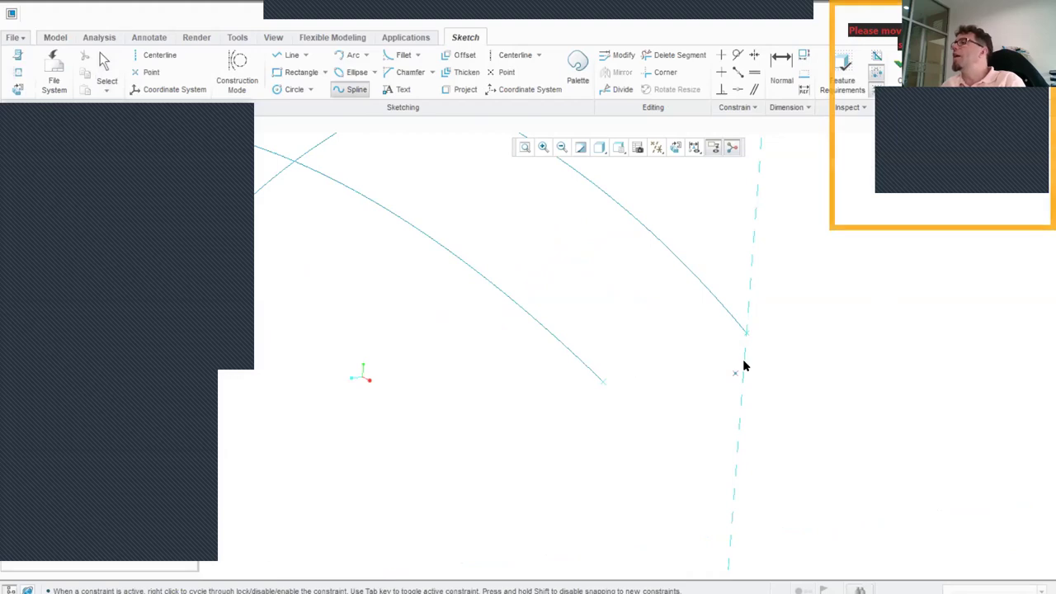
left_click(748, 335)
left_click(603, 383)
middle_click(662, 436)
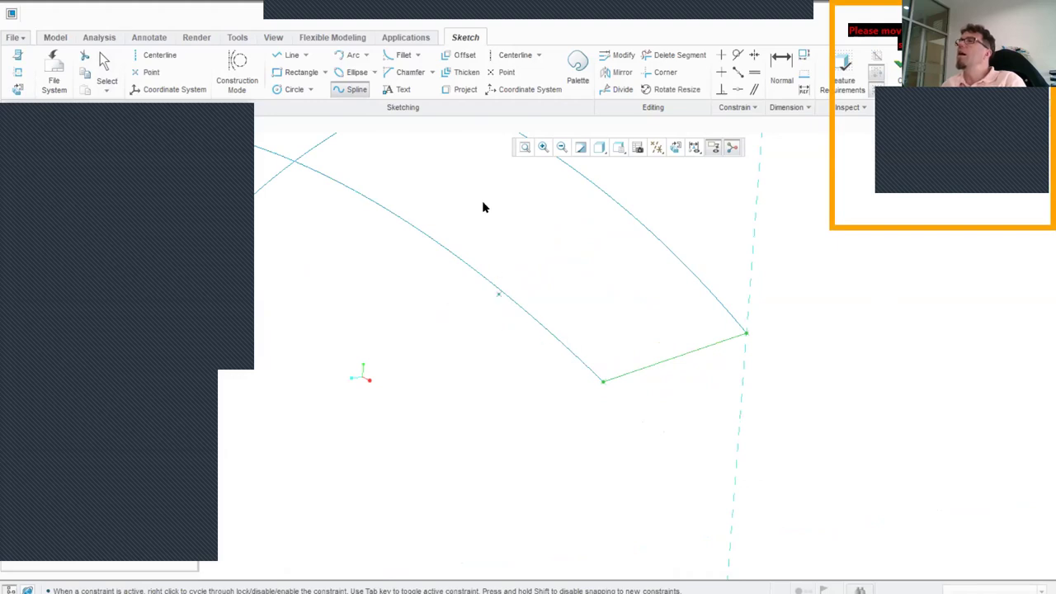
Add a horizontal construction centerline through the new spline's FRONT-plane endpoint and an inclined one through its other endpoint
left_click(511, 54)
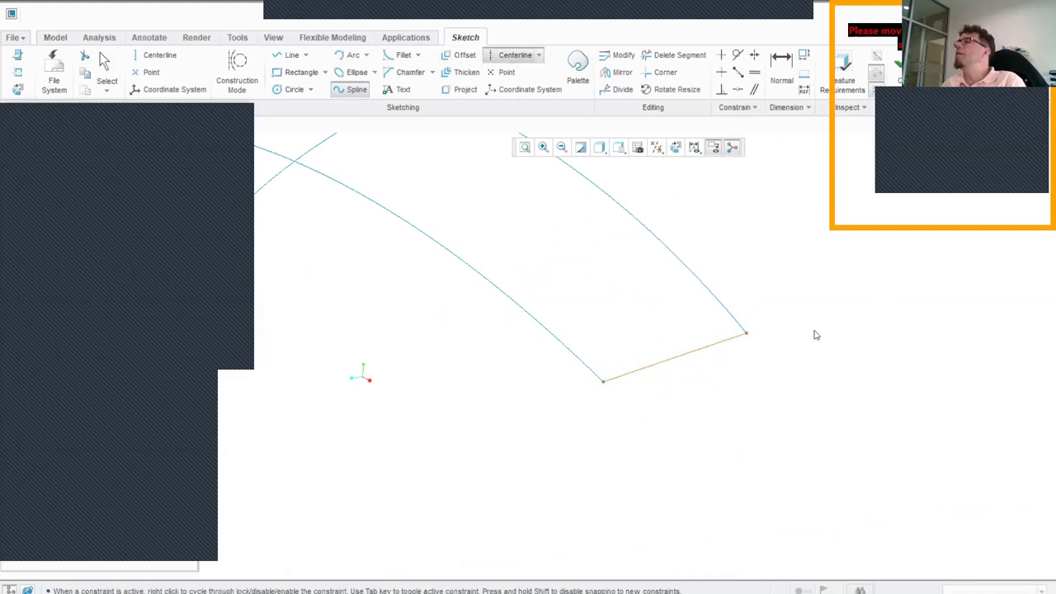
left_click(675, 147)
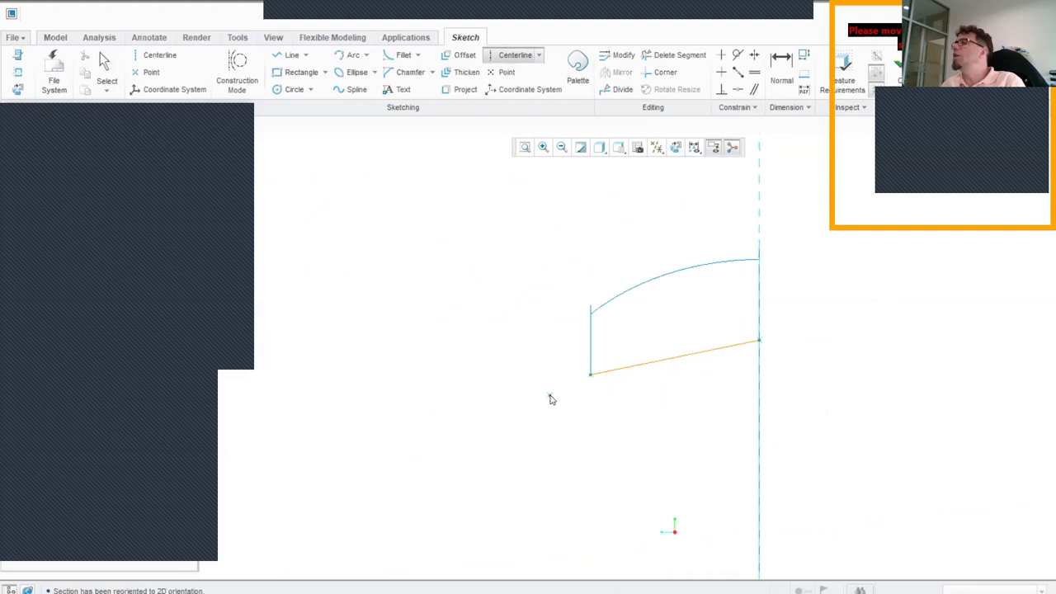
left_click(760, 342)
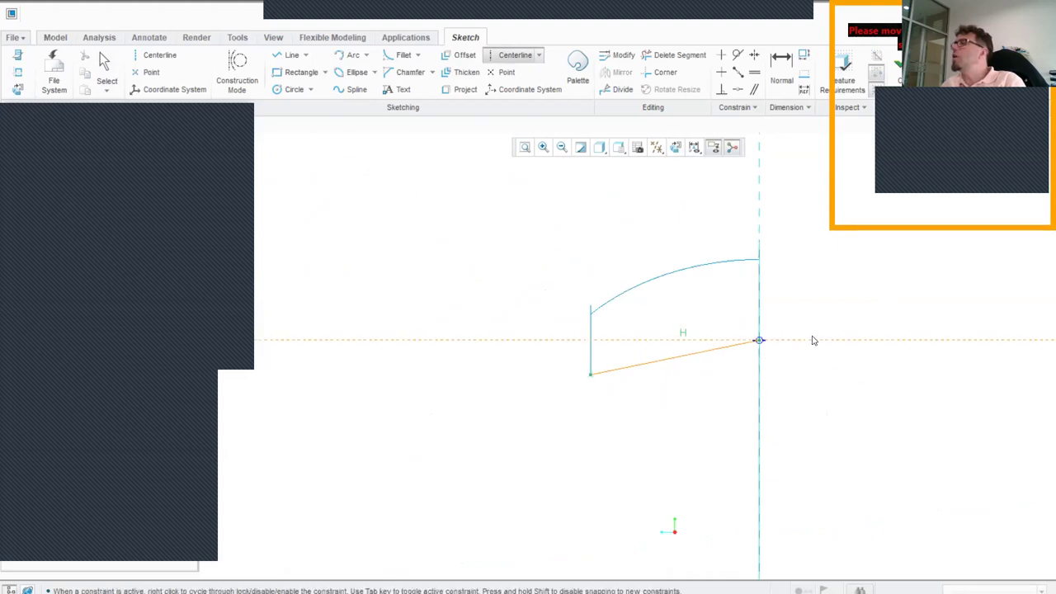
left_click(592, 381)
left_click(631, 345)
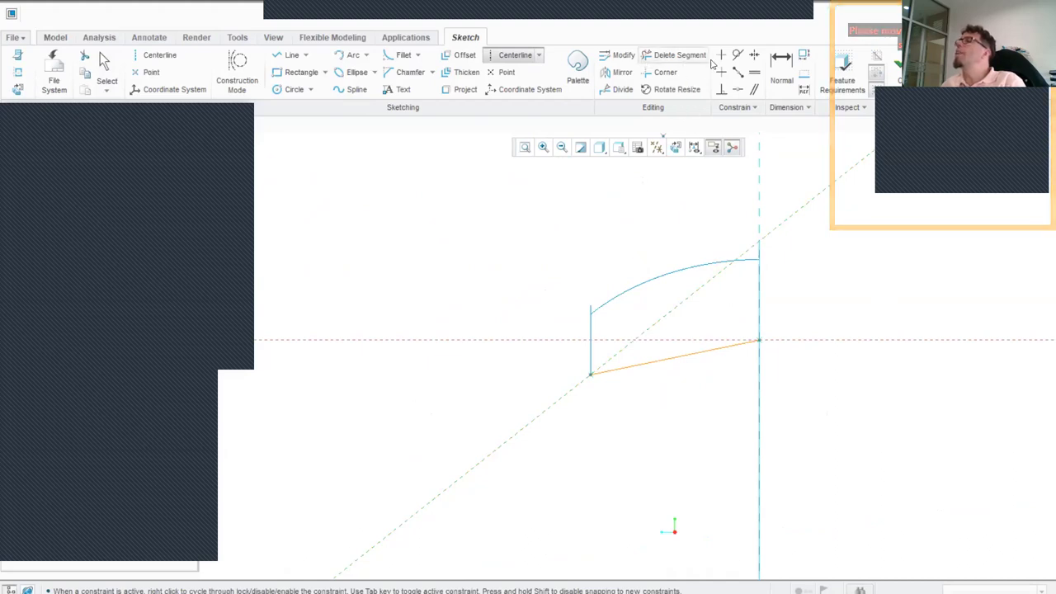
Make the new spline tangent to the horizontal centerline at one end and to the inclined centerline at the other
left_click(738, 55)
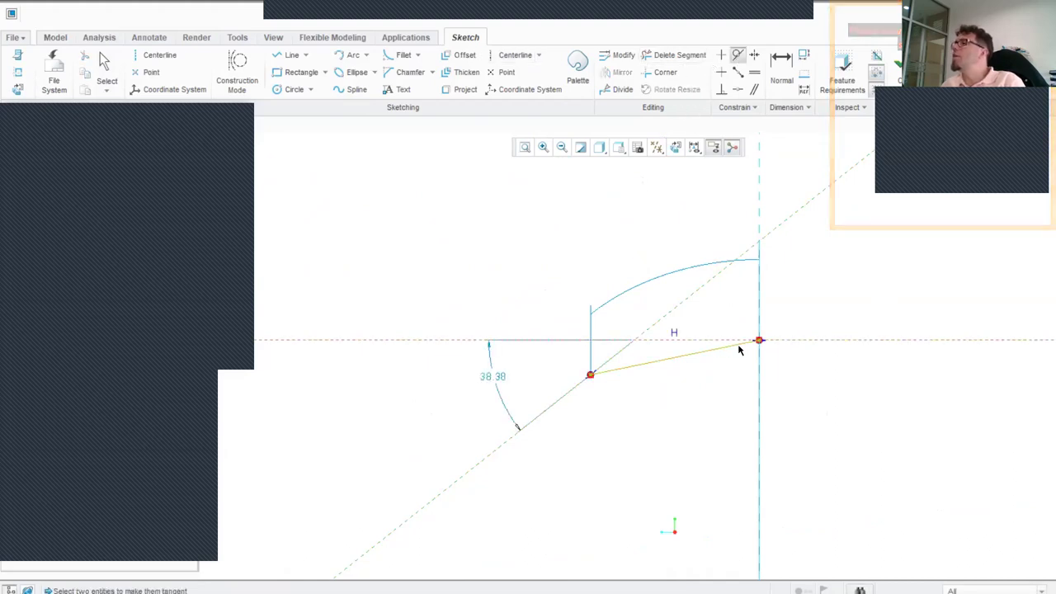
left_click(739, 348)
left_click(783, 345)
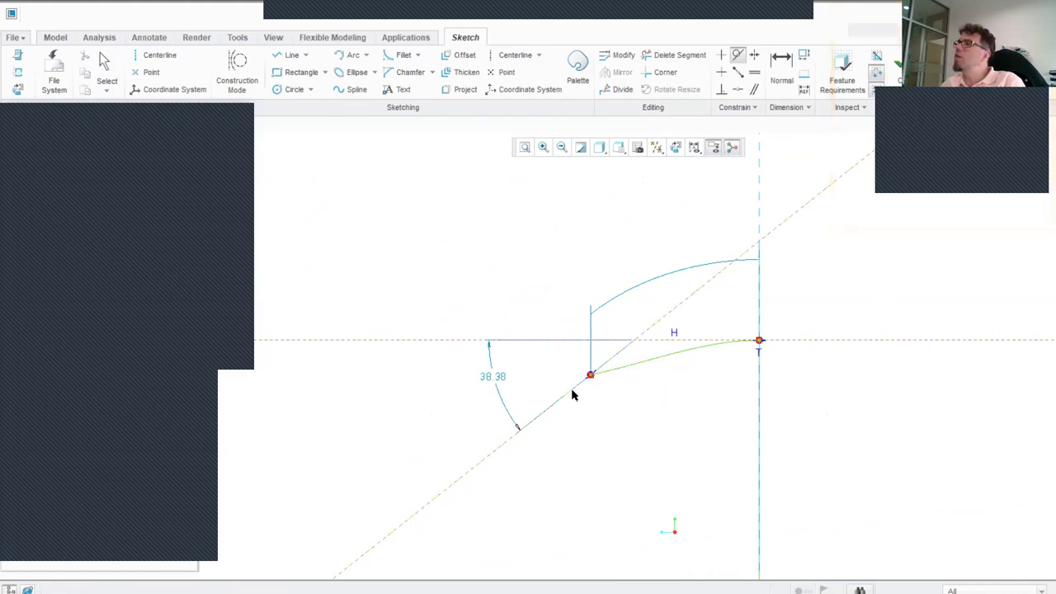
scroll(515, 393, "down", 1)
scroll(690, 374, "up", 5)
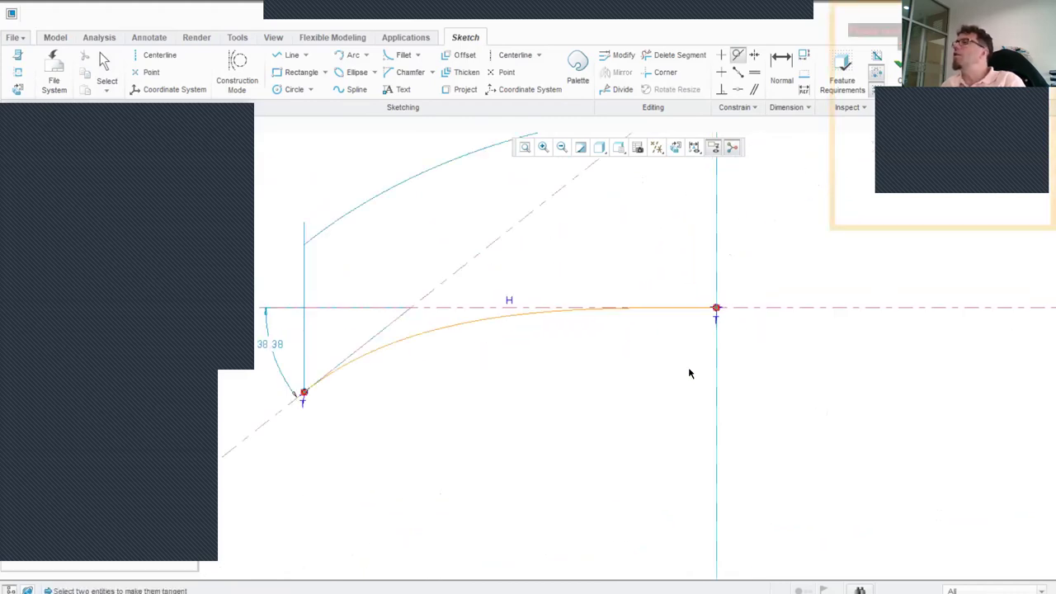
scroll(532, 373, "down", 3)
scroll(627, 330, "up", 5)
scroll(660, 354, "up", 2)
scroll(580, 337, "up", 4)
scroll(594, 358, "up", 1)
scroll(603, 359, "down", 4)
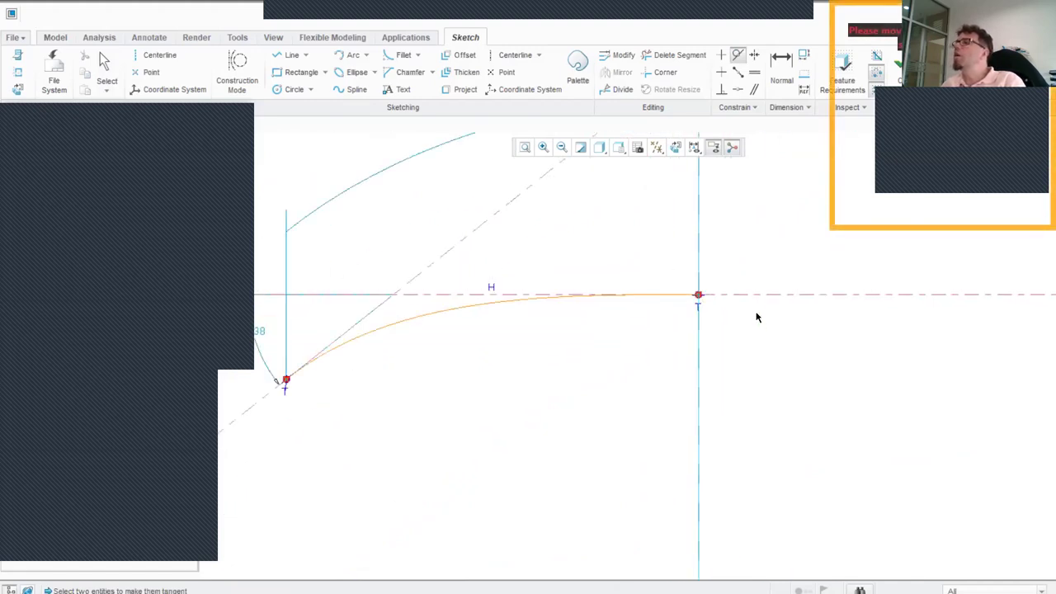
scroll(756, 317, "down", 2)
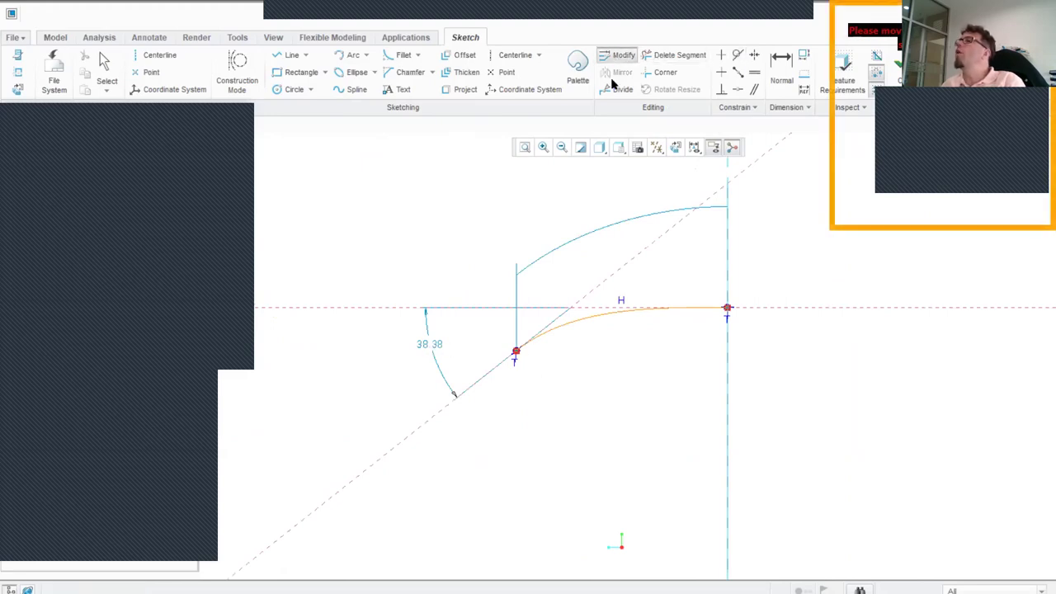
Set the angle between the horizontal and inclined centerlines to 24.93 degrees with regeneration on, and finish the sketch
left_click(428, 343)
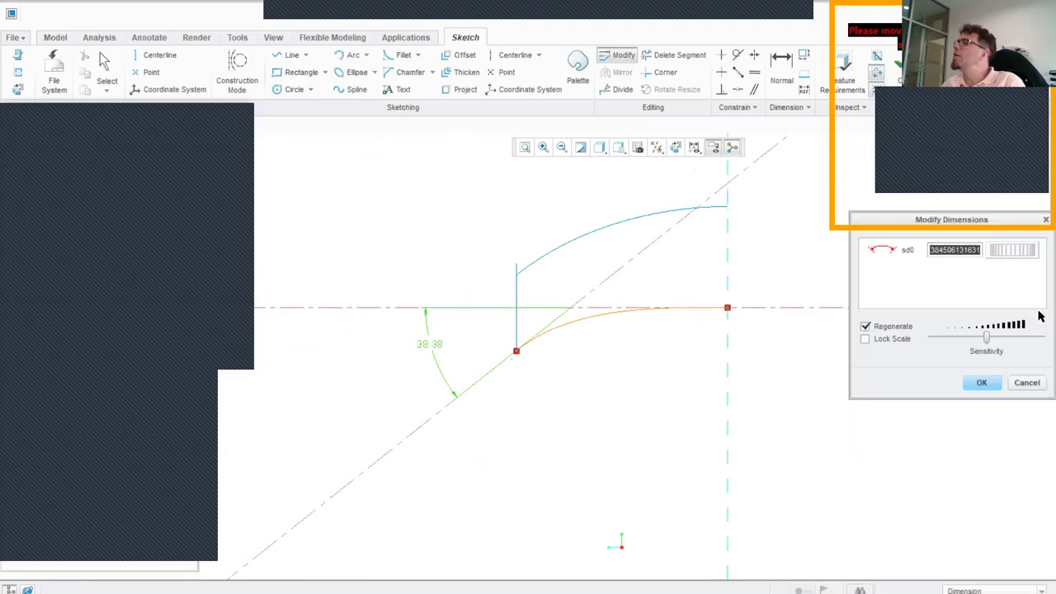
left_click_drag(994, 345, 978, 337)
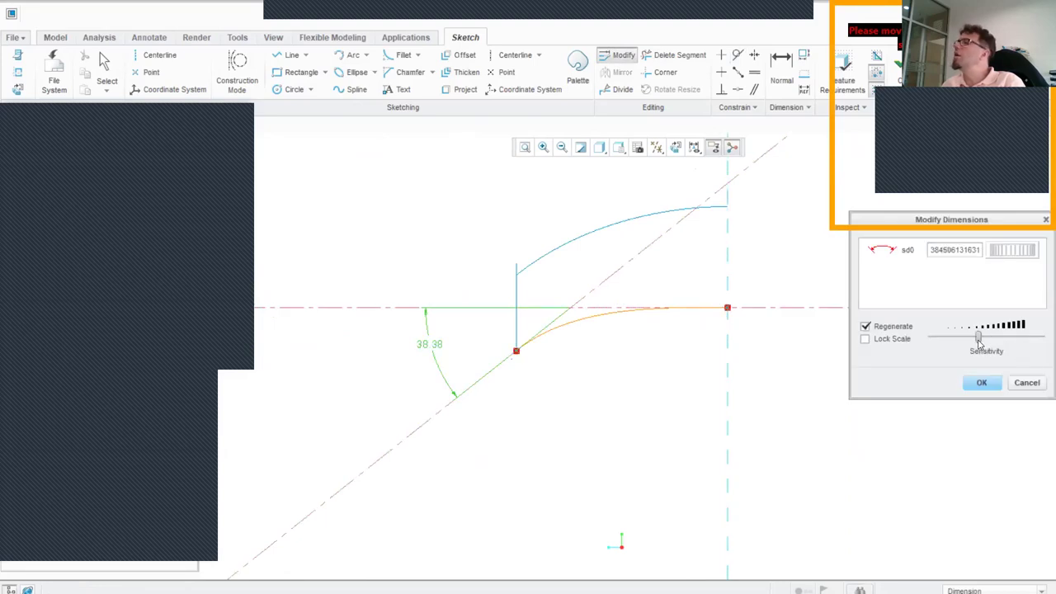
mouse_move(1013, 251)
left_mouse_down()
mouse_move(1032, 252)
mouse_move(982, 254)
mouse_move(1027, 255)
mouse_move(1010, 252)
left_mouse_up()
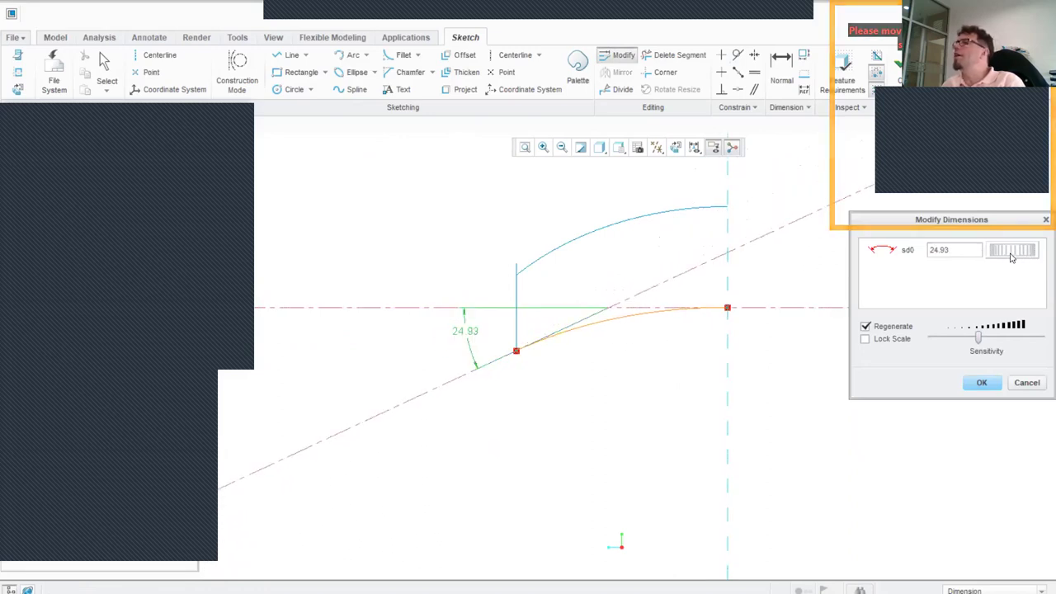
left_click(983, 382)
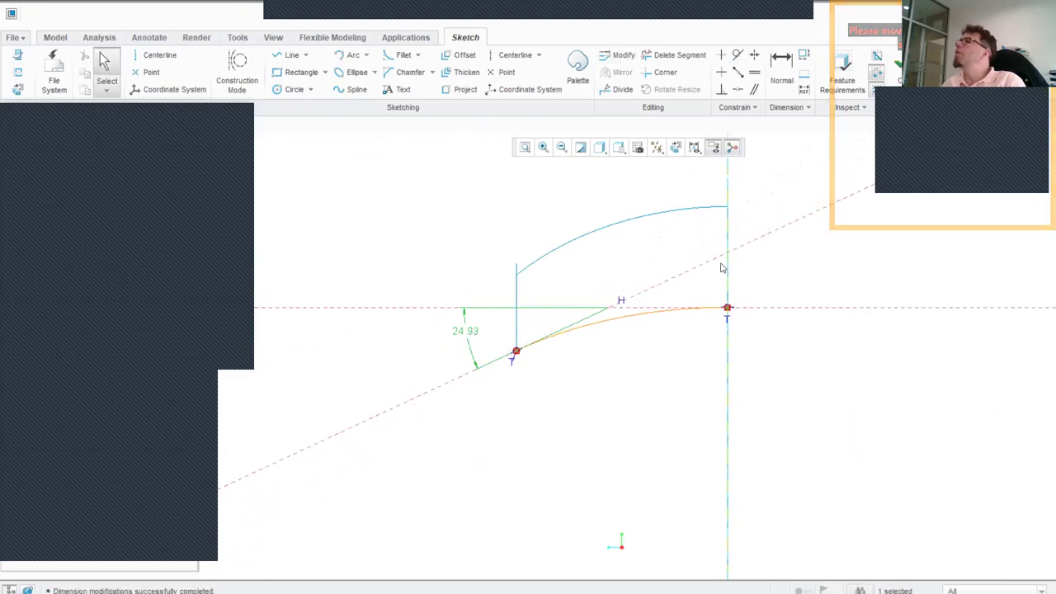
left_click(898, 62)
mouse_move(498, 405)
middle_mouse_down()
mouse_move(537, 405)
mouse_move(542, 418)
middle_mouse_up()
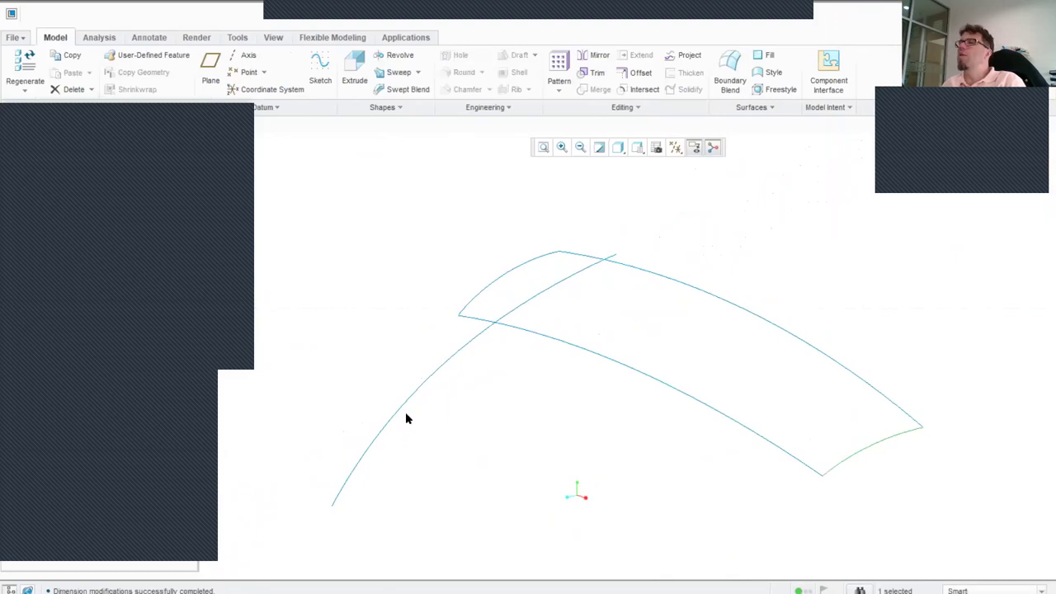
Set the model display to Shading With Edges and show the datum planes
left_click(400, 307)
left_click(620, 147)
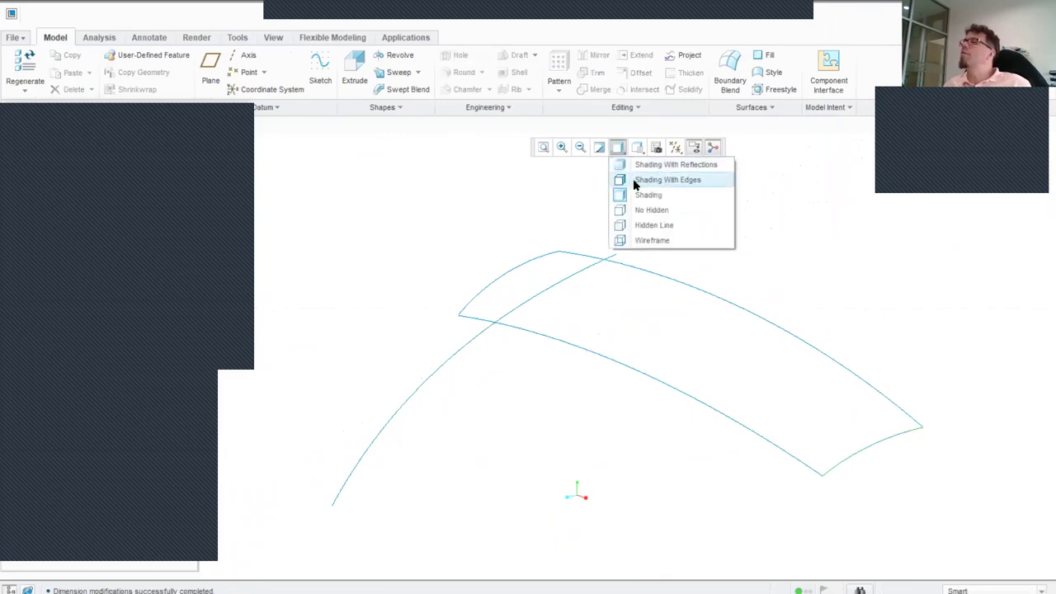
left_click(633, 179)
left_click(675, 147)
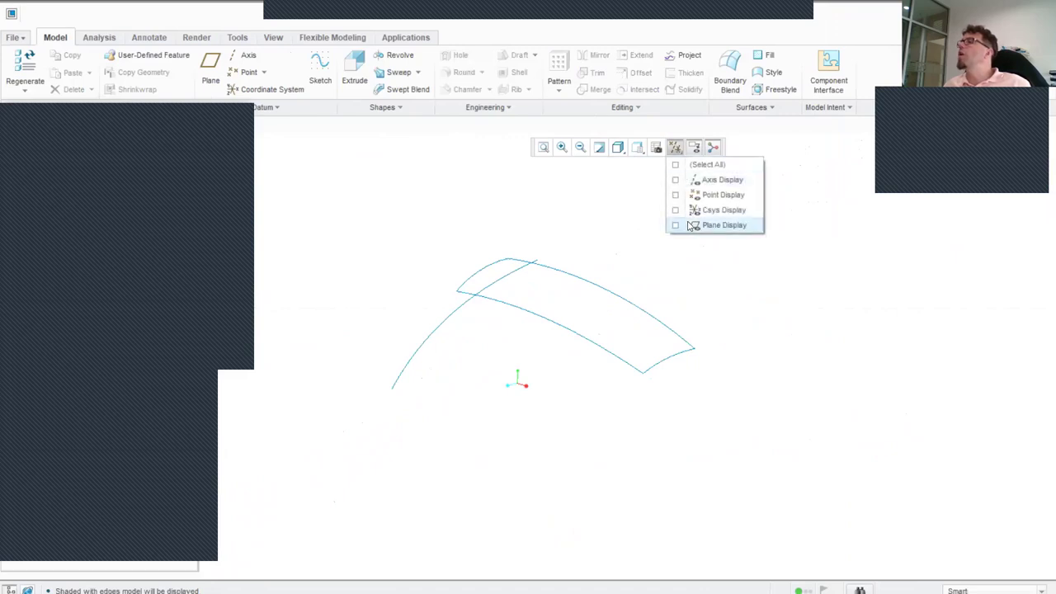
left_click(715, 225)
mouse_move(708, 274)
middle_mouse_down()
mouse_move(700, 300)
mouse_move(718, 305)
mouse_move(757, 286)
mouse_move(703, 296)
mouse_move(719, 306)
mouse_move(717, 297)
middle_mouse_up()
scroll(674, 252, "down", 3)
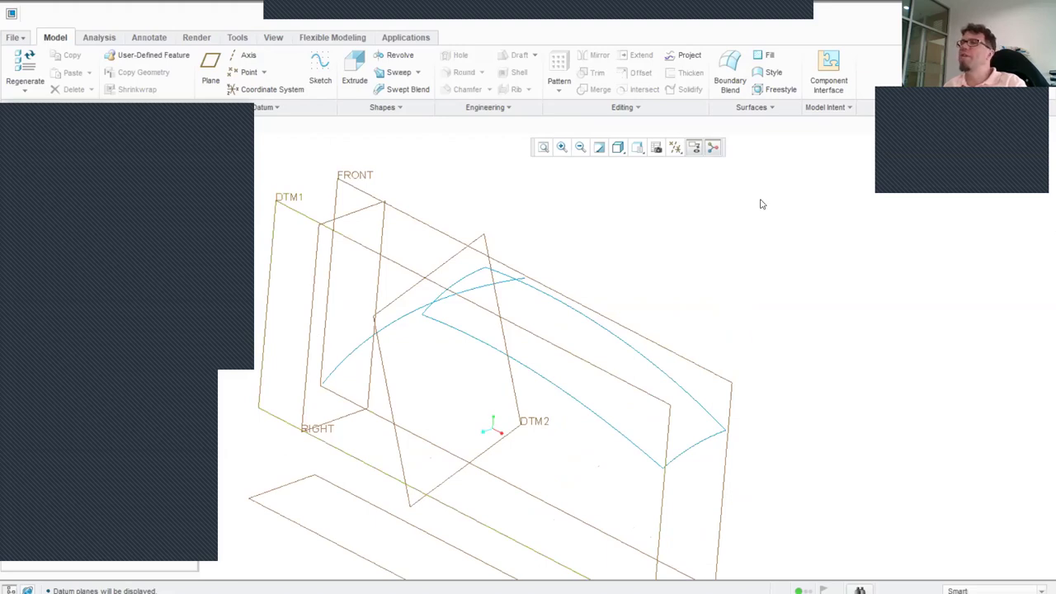
Start a Boundary Blend with the two short cross curves as its first-direction chains
left_click(730, 63)
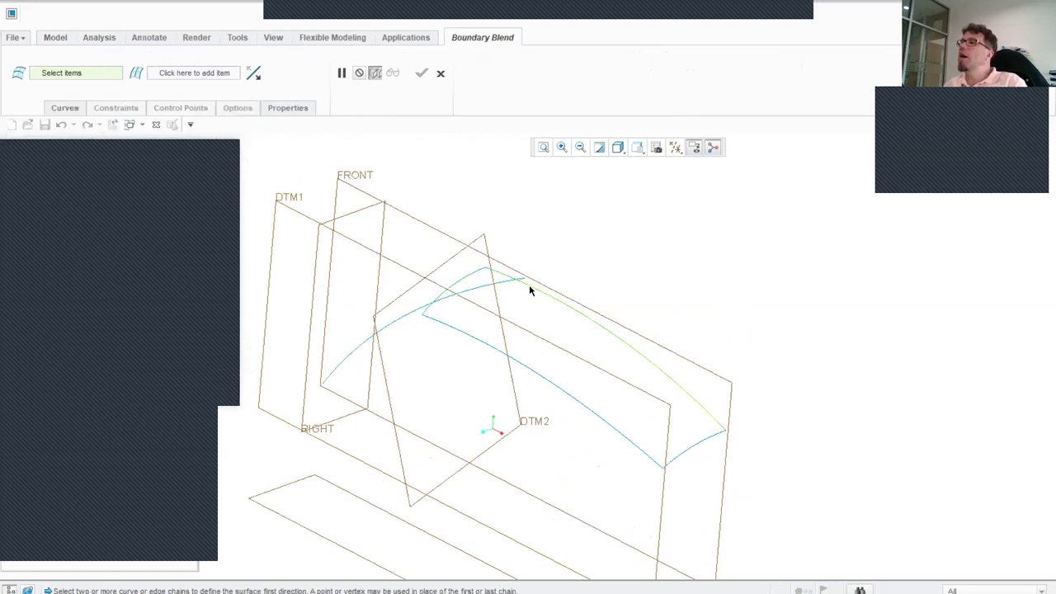
left_click(65, 108)
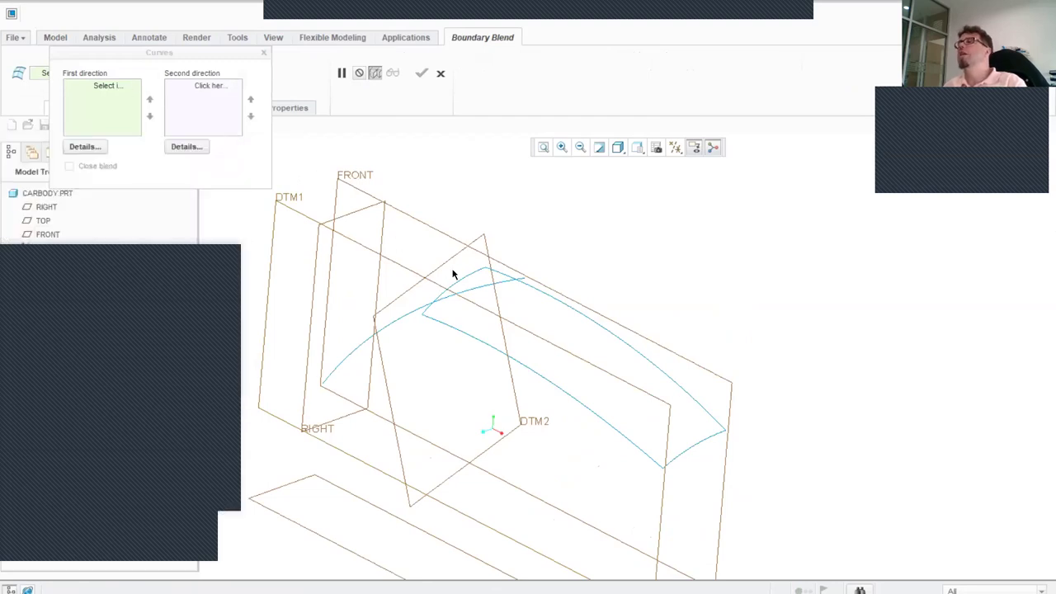
left_click(95, 93)
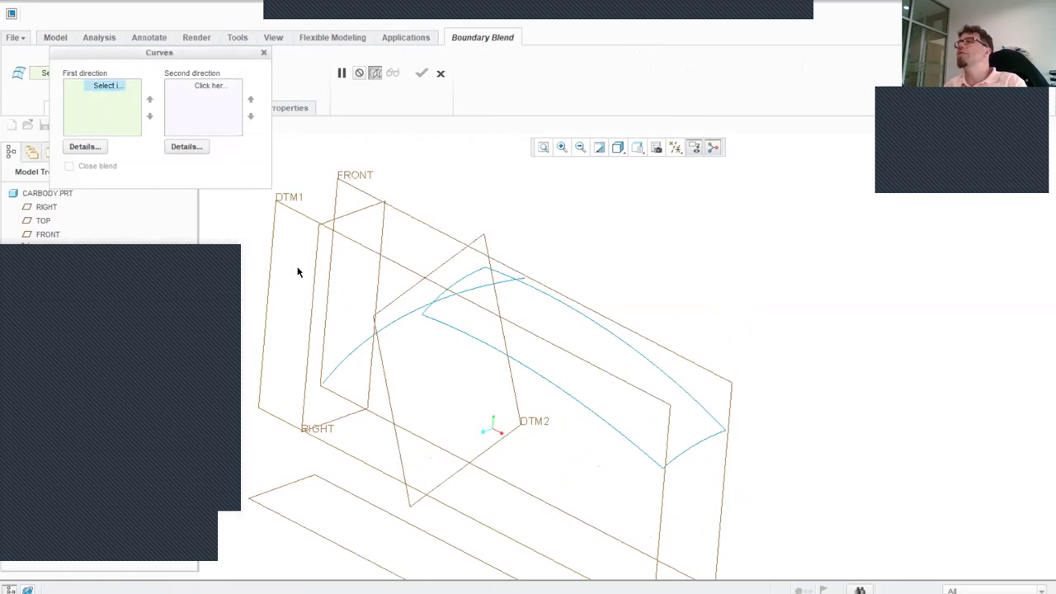
left_click(468, 279)
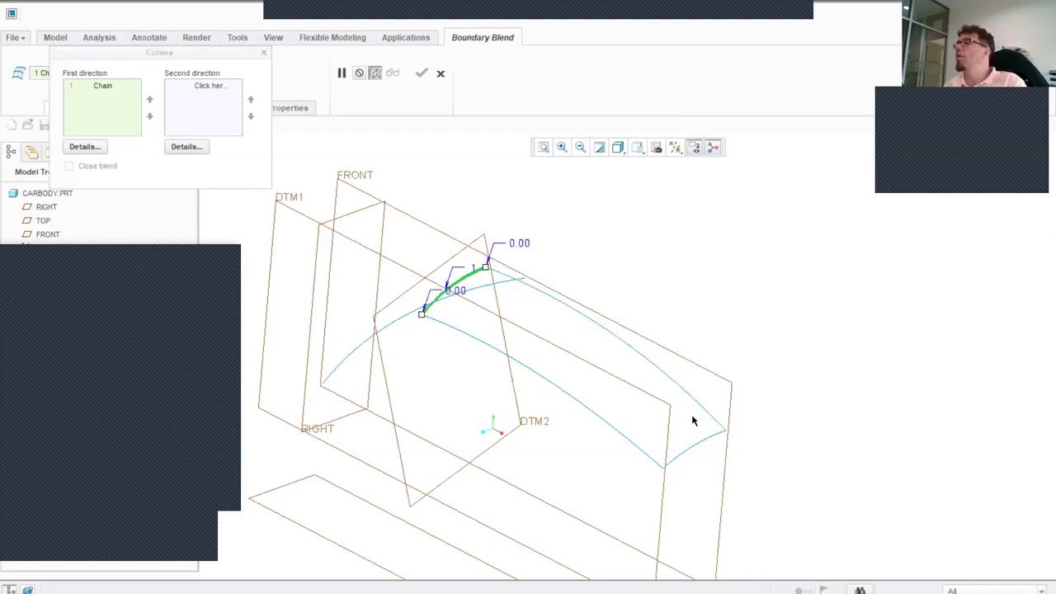
left_click(706, 439, "ctrl")
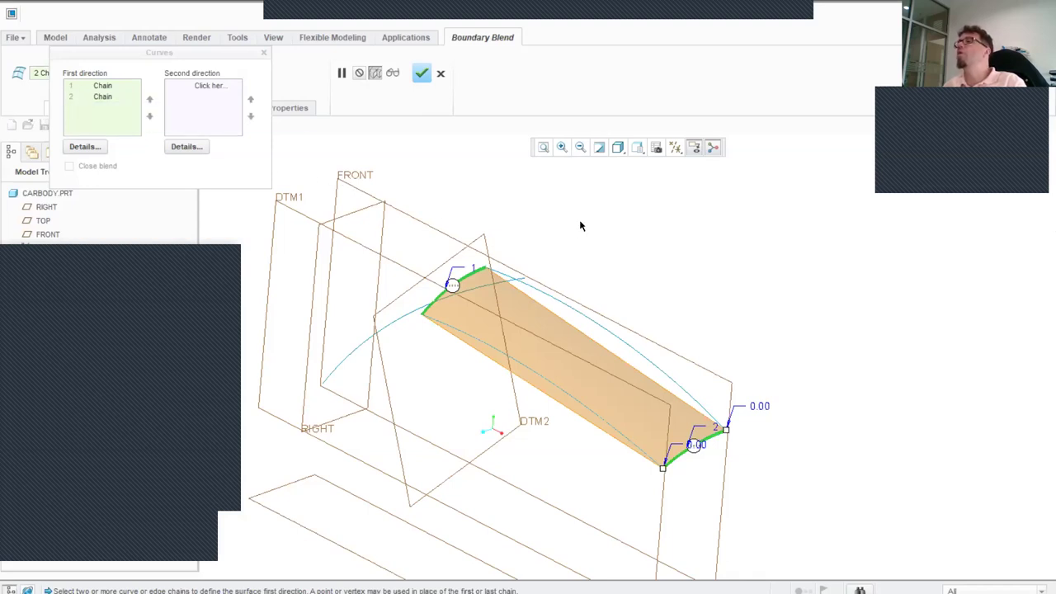
mouse_move(674, 276)
middle_mouse_down()
mouse_move(717, 236)
mouse_move(678, 256)
mouse_move(698, 230)
mouse_move(654, 248)
mouse_move(688, 236)
mouse_move(680, 261)
middle_mouse_up()
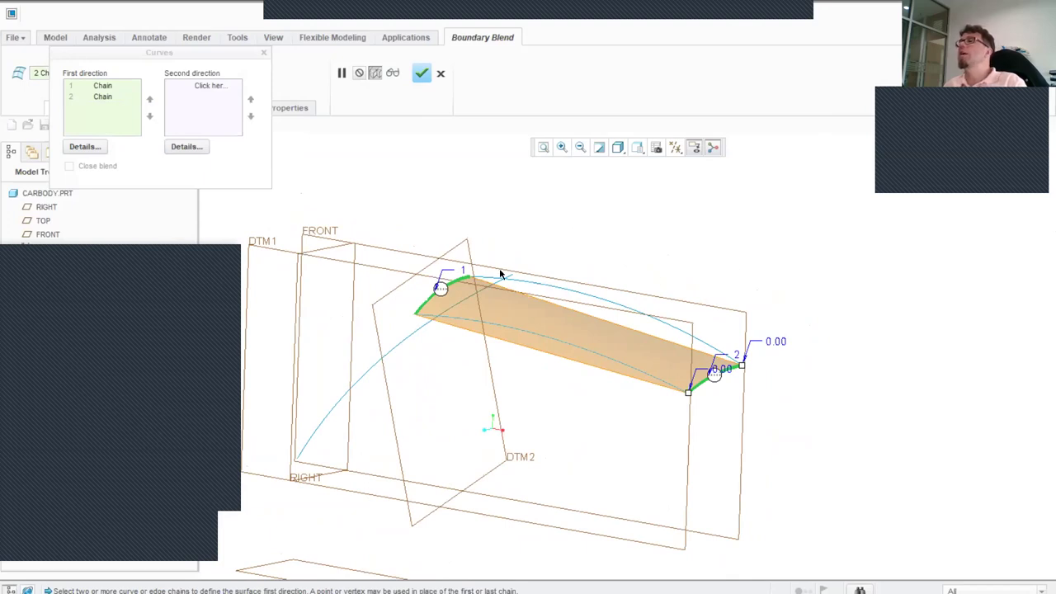
Add the two long curves as second-direction chains and complete the Boundary Blend surface
left_click(207, 87)
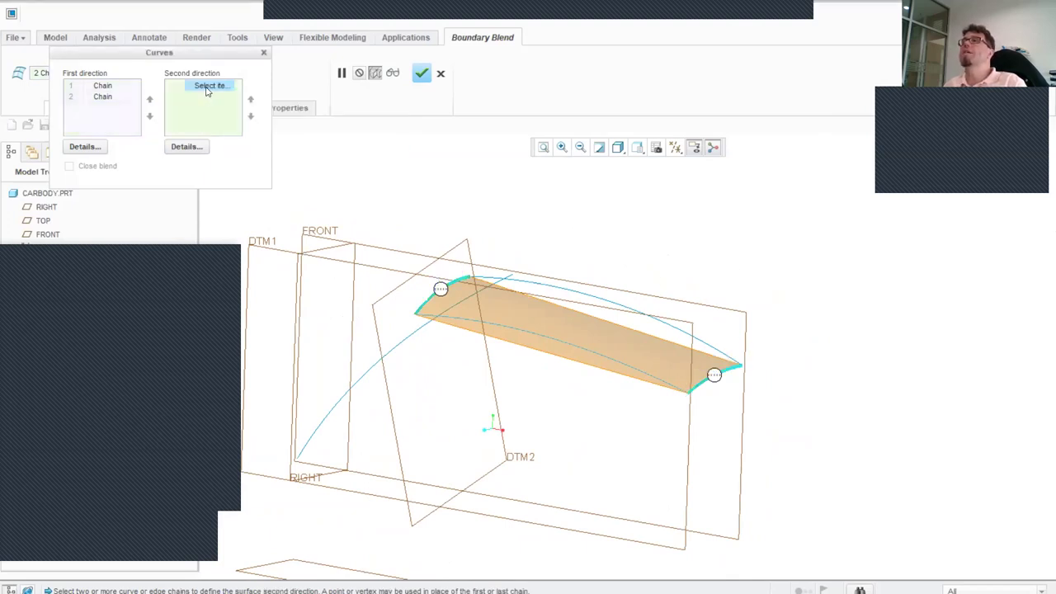
left_click(582, 295)
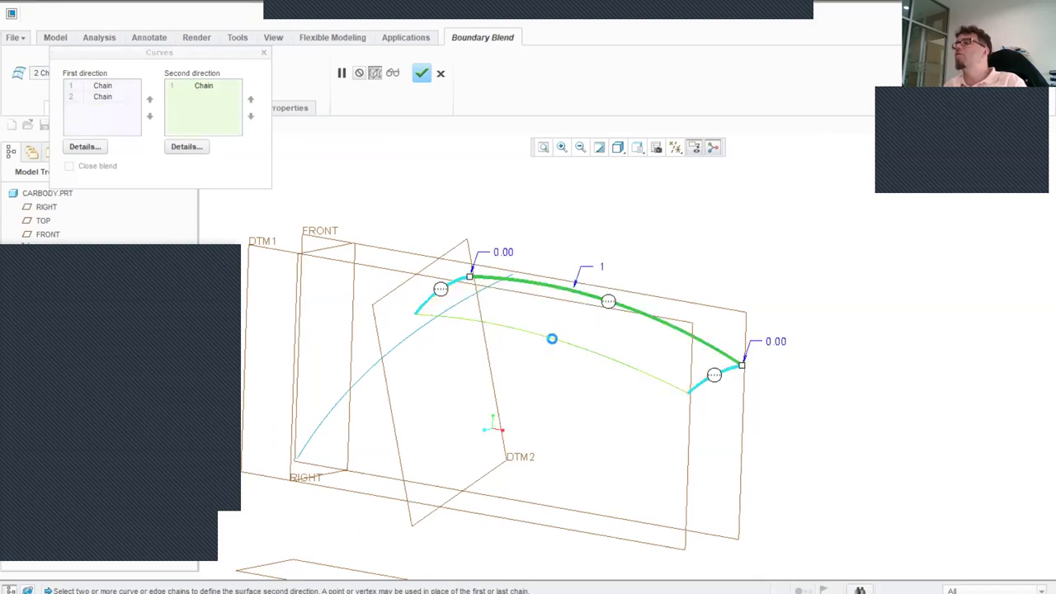
left_click(552, 338, "ctrl")
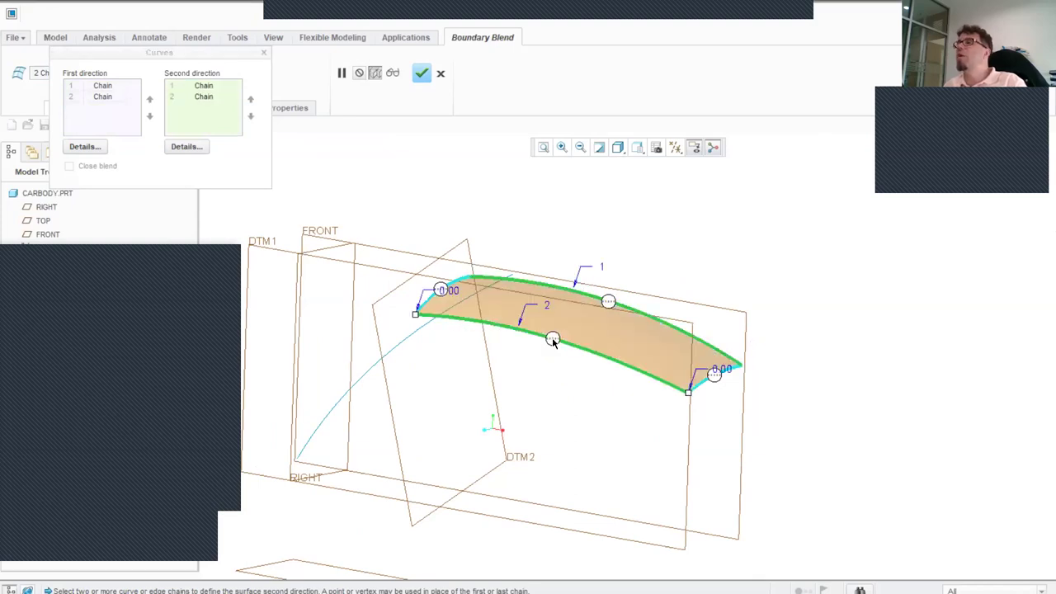
left_click(421, 73)
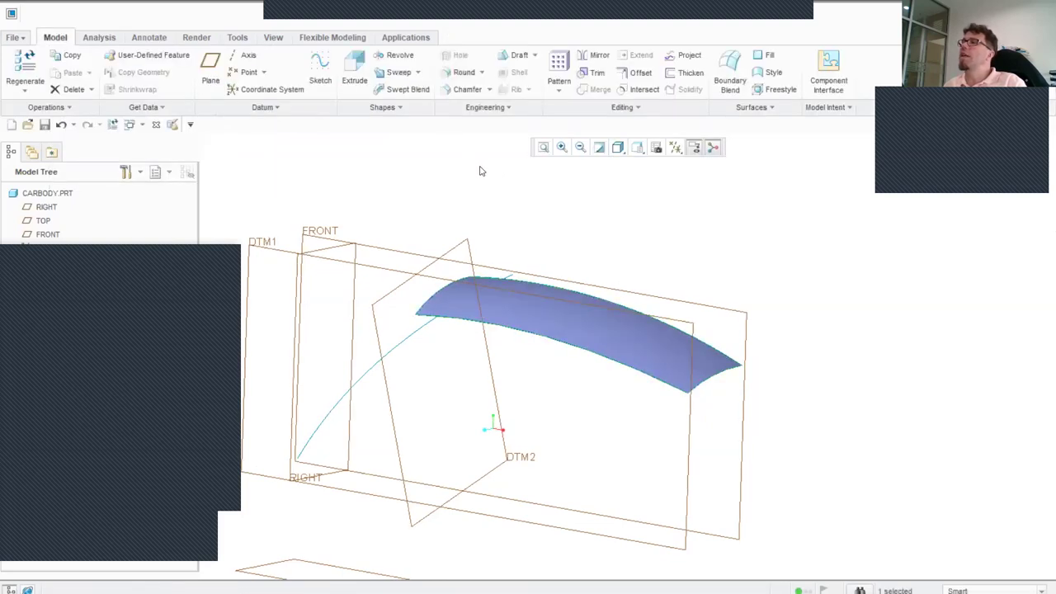
mouse_move(473, 172)
middle_mouse_down()
mouse_move(465, 190)
mouse_move(451, 191)
mouse_move(420, 168)
mouse_move(465, 163)
mouse_move(484, 231)
mouse_move(481, 206)
mouse_move(474, 212)
mouse_move(484, 198)
mouse_move(517, 207)
mouse_move(476, 181)
mouse_move(486, 183)
middle_mouse_up()
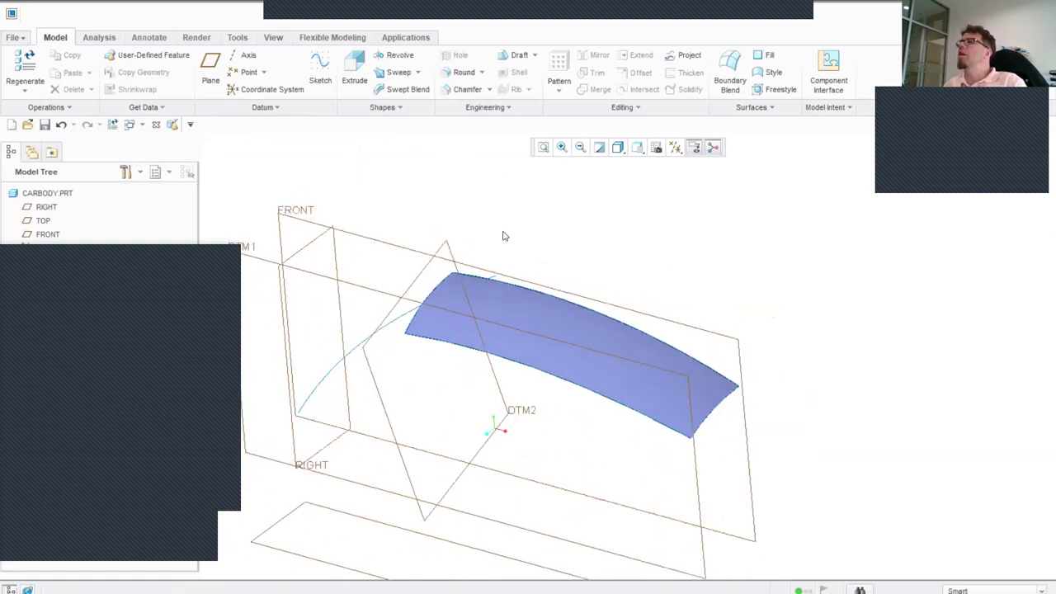
Mirror the boundary blend surface about the FRONT plane
left_click(507, 302)
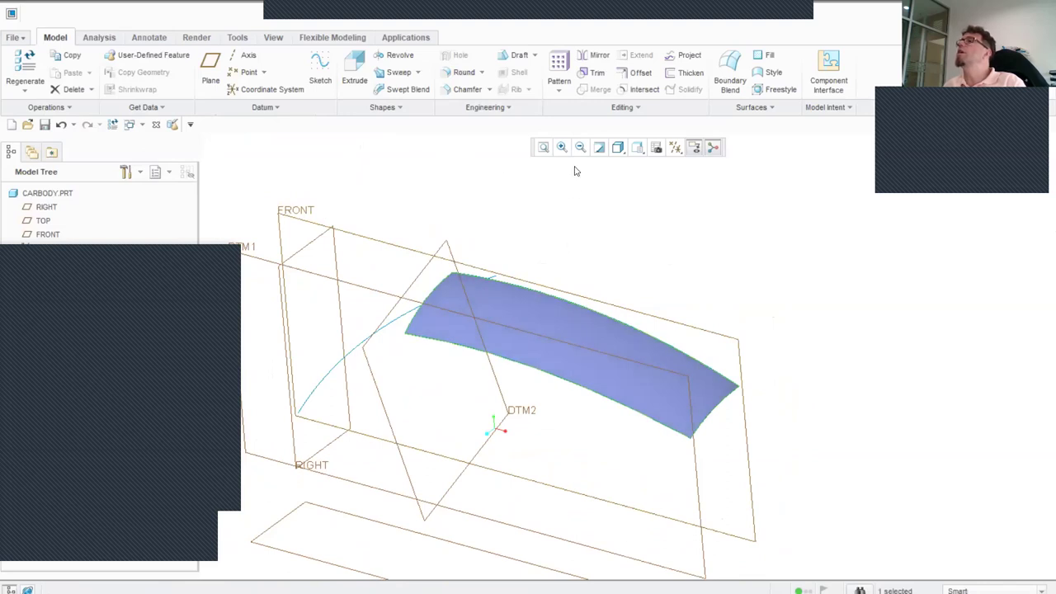
left_click(594, 56)
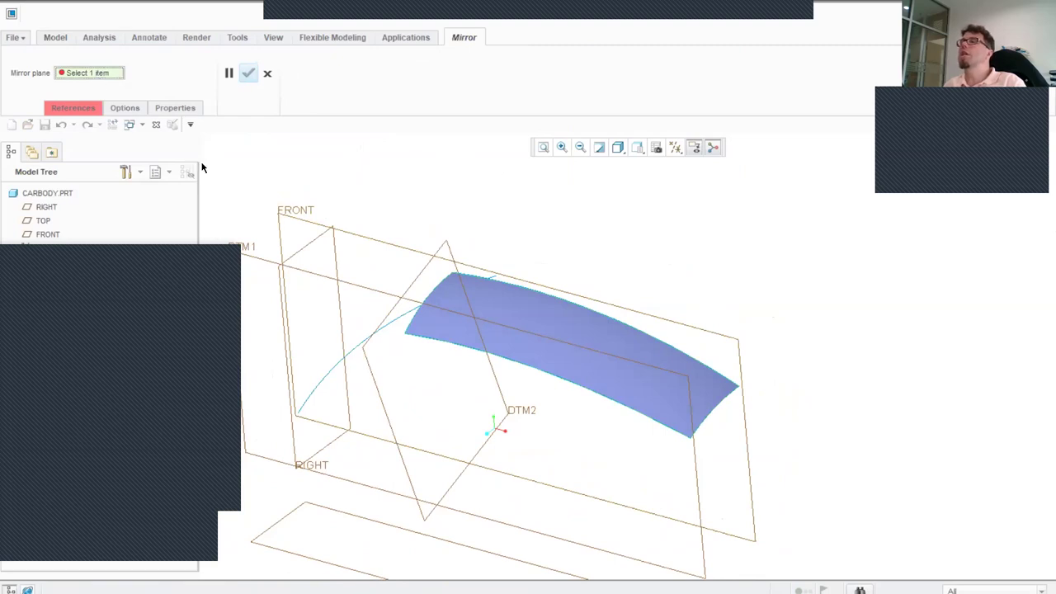
left_click(283, 212)
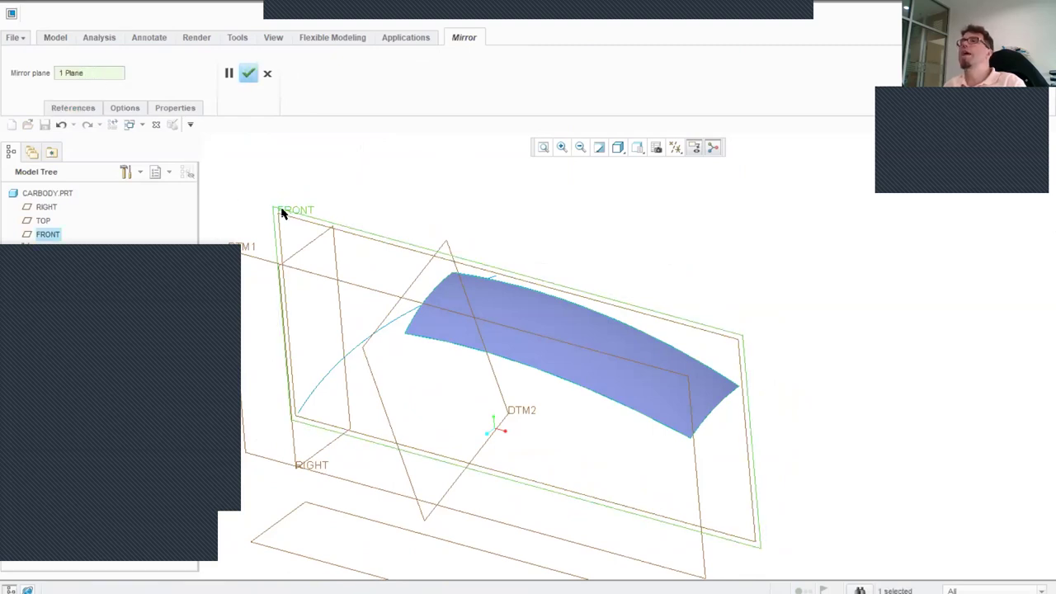
left_click(248, 73)
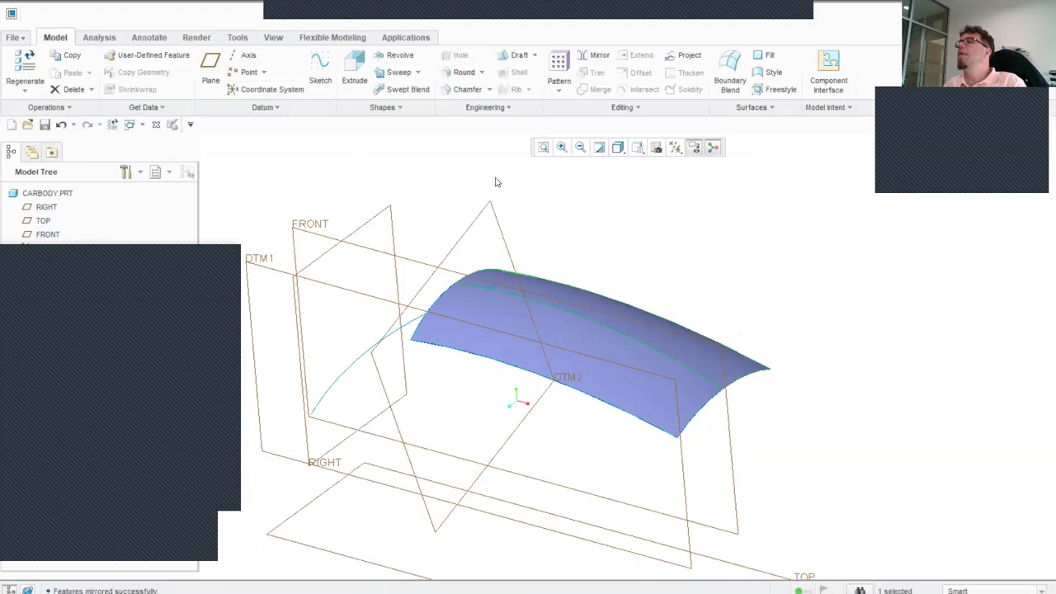
mouse_move(590, 193)
middle_mouse_down()
mouse_move(599, 203)
mouse_move(539, 184)
mouse_move(566, 193)
mouse_move(675, 183)
mouse_move(643, 187)
mouse_move(641, 210)
mouse_move(632, 200)
mouse_move(595, 207)
mouse_move(592, 231)
middle_mouse_up()
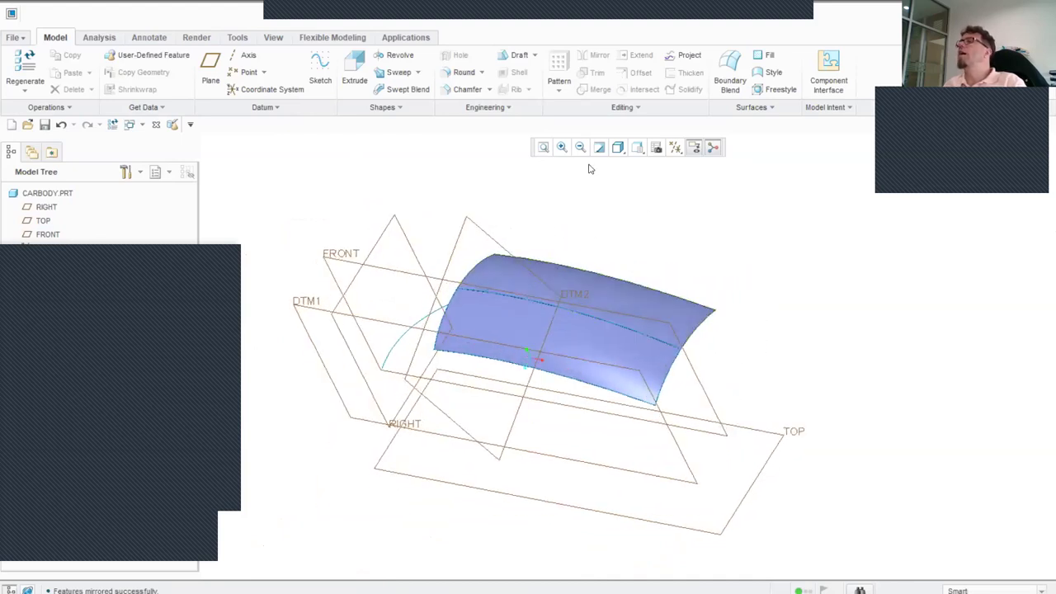
Switch the model display to Wireframe and examine the surface edges against the sketched curves near the corner on the FRONT plane
left_click(619, 149)
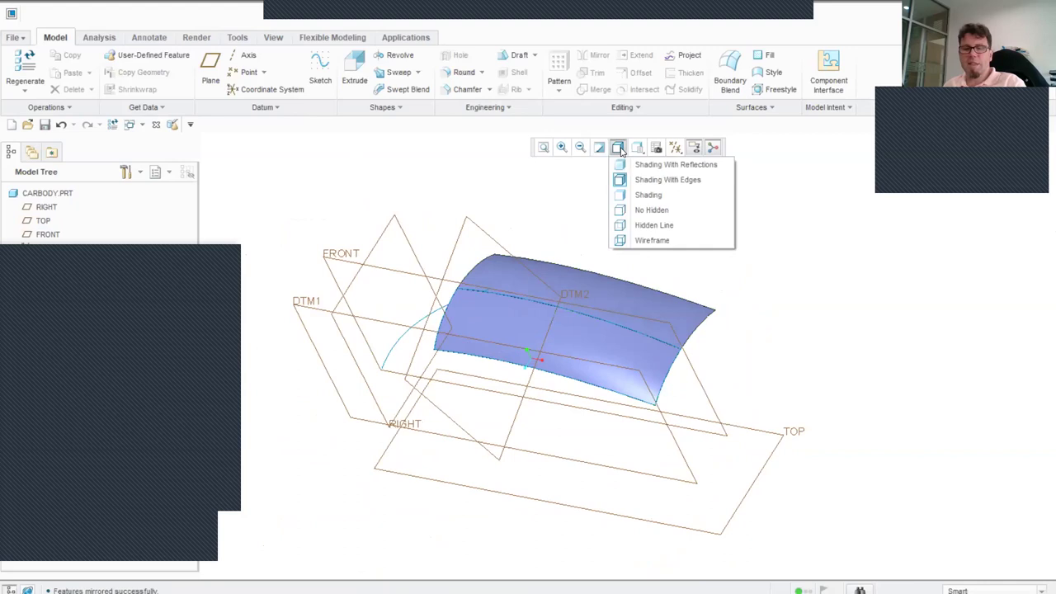
left_click(641, 241)
scroll(548, 236, "up", 1)
mouse_move(552, 215)
middle_mouse_down()
mouse_move(589, 207)
mouse_move(595, 228)
mouse_move(577, 217)
mouse_move(555, 224)
mouse_move(561, 215)
mouse_move(553, 235)
middle_mouse_up()
scroll(535, 301, "up", 4)
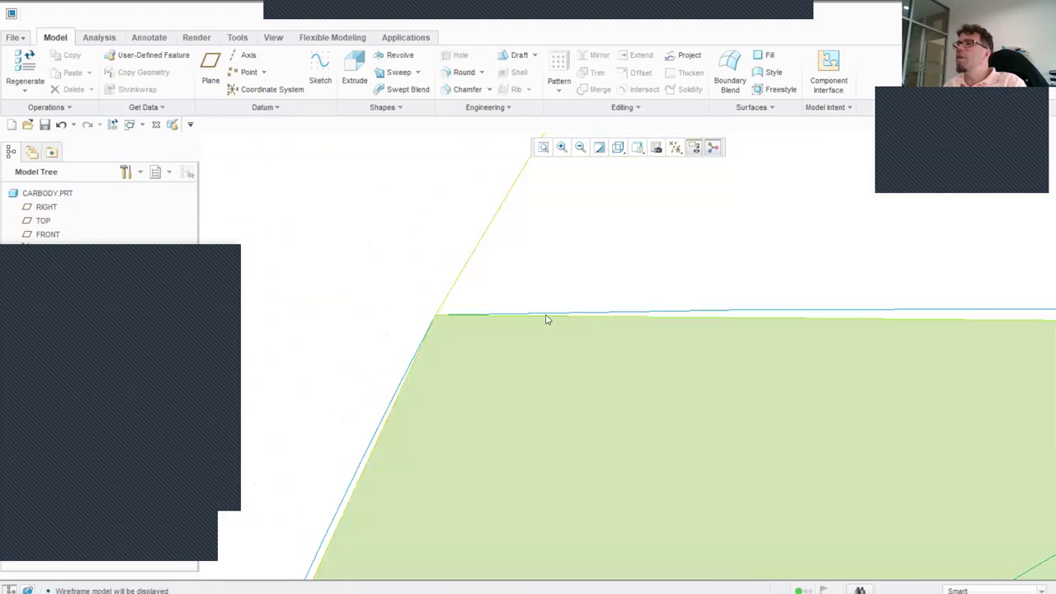
scroll(371, 298, "down", 2)
scroll(371, 299, "down", 2)
scroll(371, 299, "down", 4)
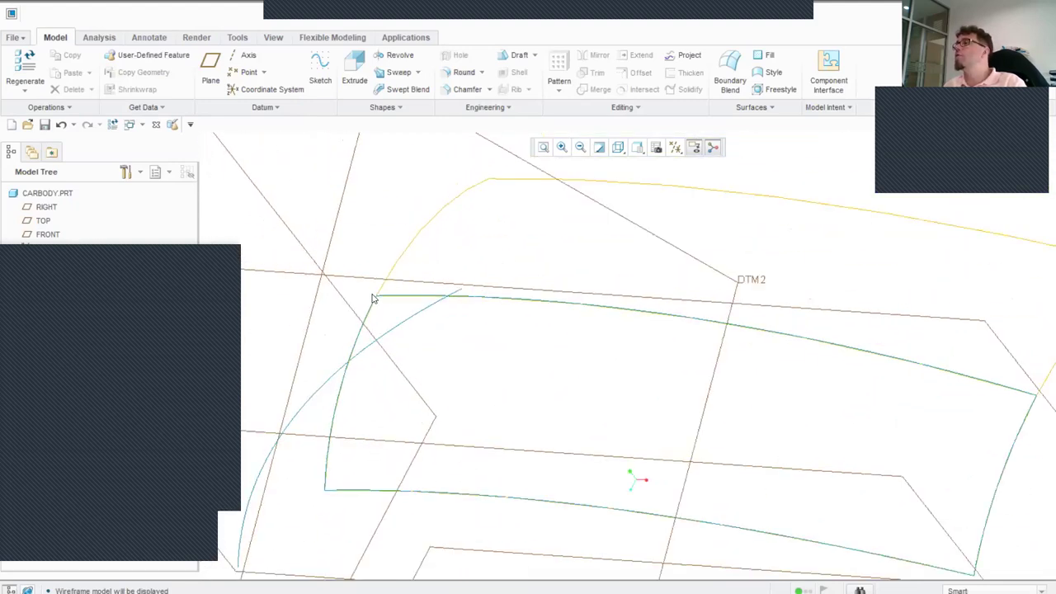
scroll(372, 299, "up", 4)
scroll(369, 297, "up", 2)
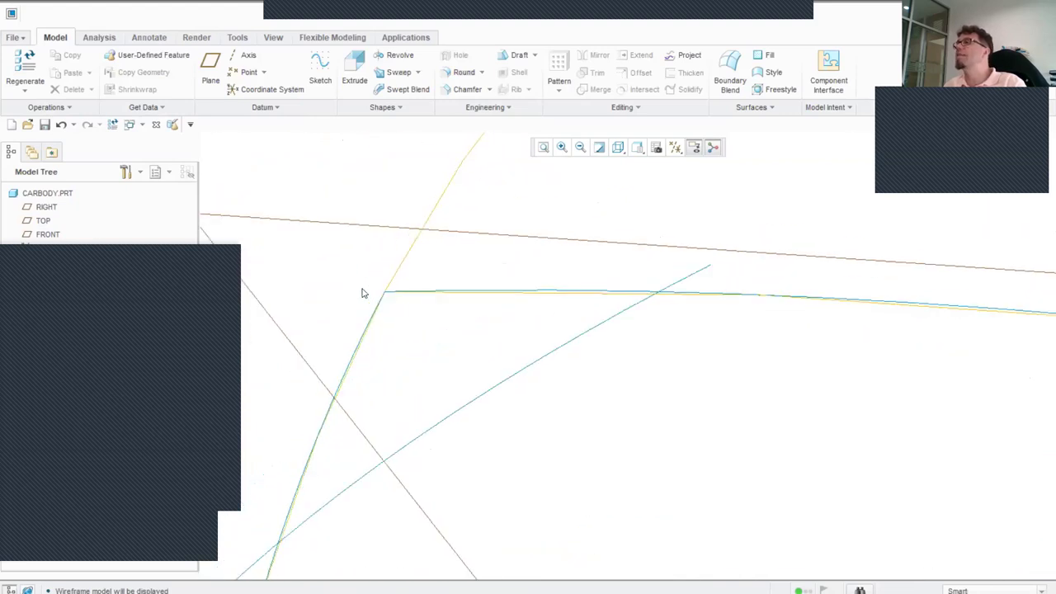
scroll(519, 289, "up", 3)
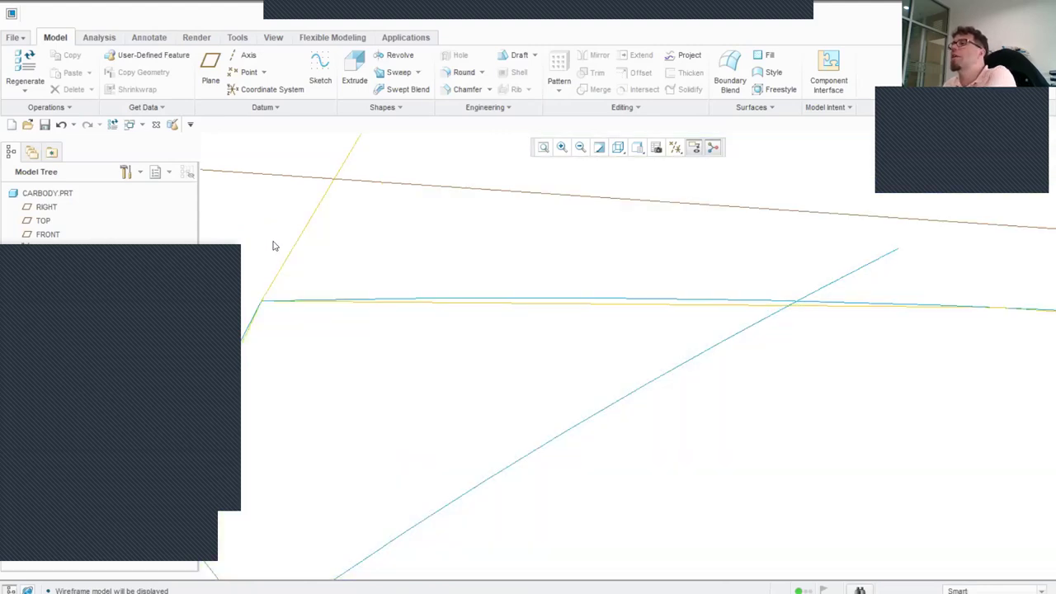
scroll(386, 306, "down", 4)
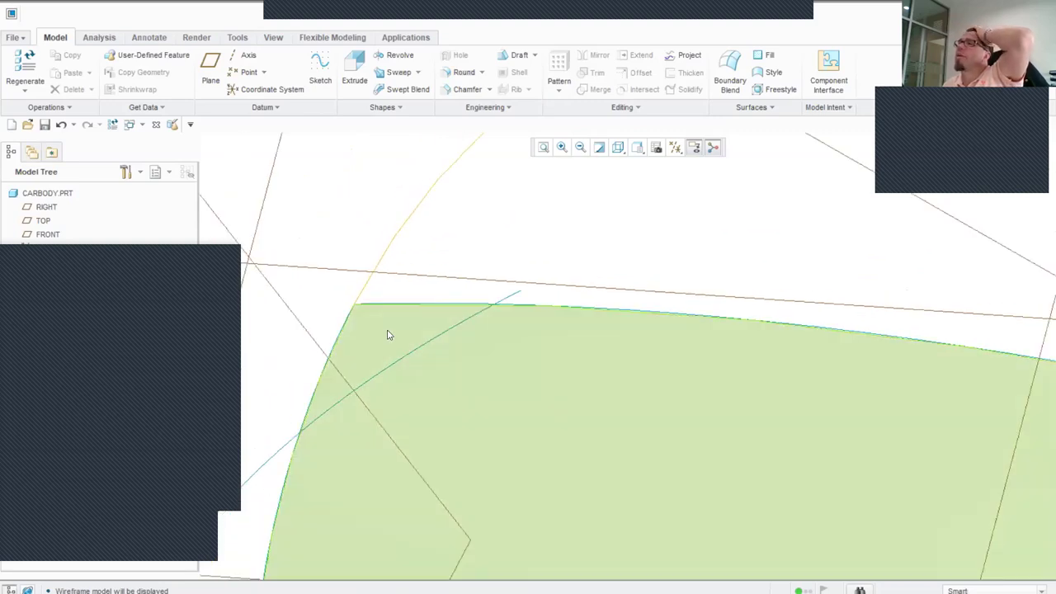
Merge the original boundary blend surface with its mirrored copy into one quilt
scroll(384, 334, "down", 4)
mouse_move(540, 229)
middle_mouse_down()
mouse_move(552, 205)
mouse_move(529, 198)
mouse_move(521, 214)
mouse_move(533, 198)
mouse_move(528, 217)
mouse_move(547, 200)
mouse_move(552, 215)
middle_mouse_up()
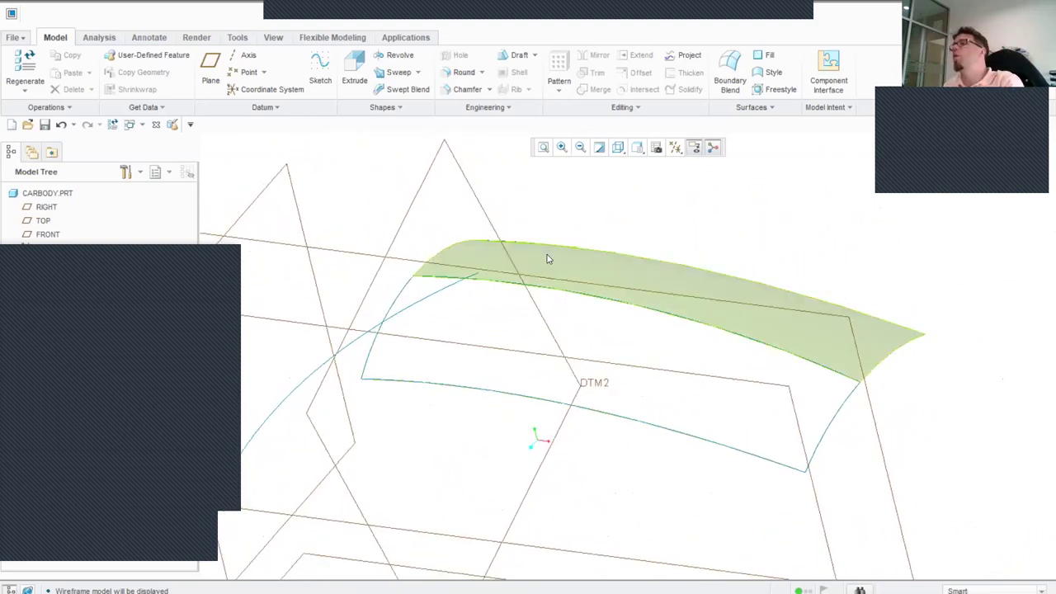
left_click(548, 259)
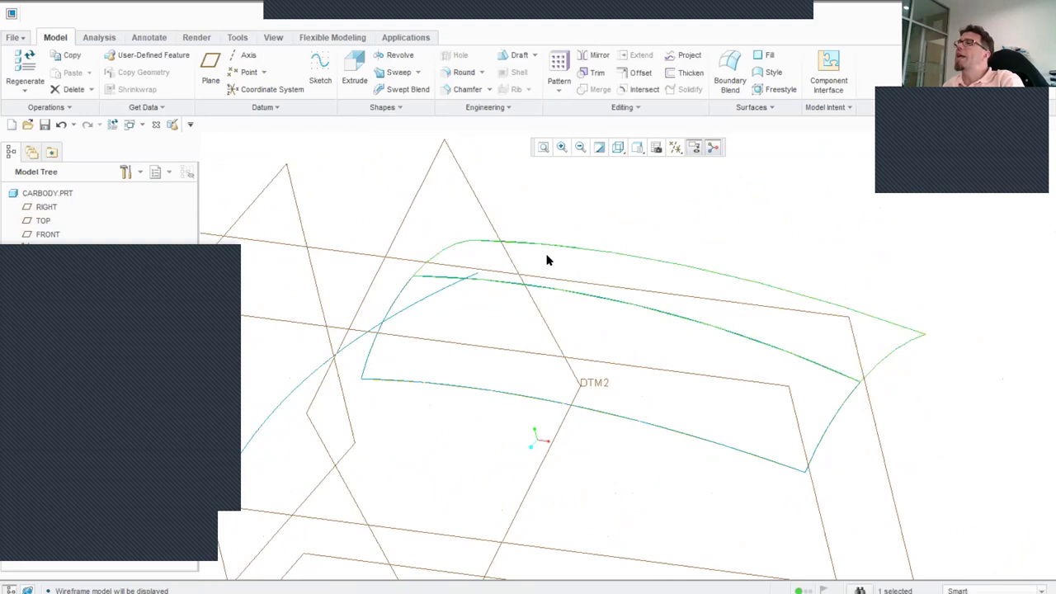
left_click(504, 305, "ctrl")
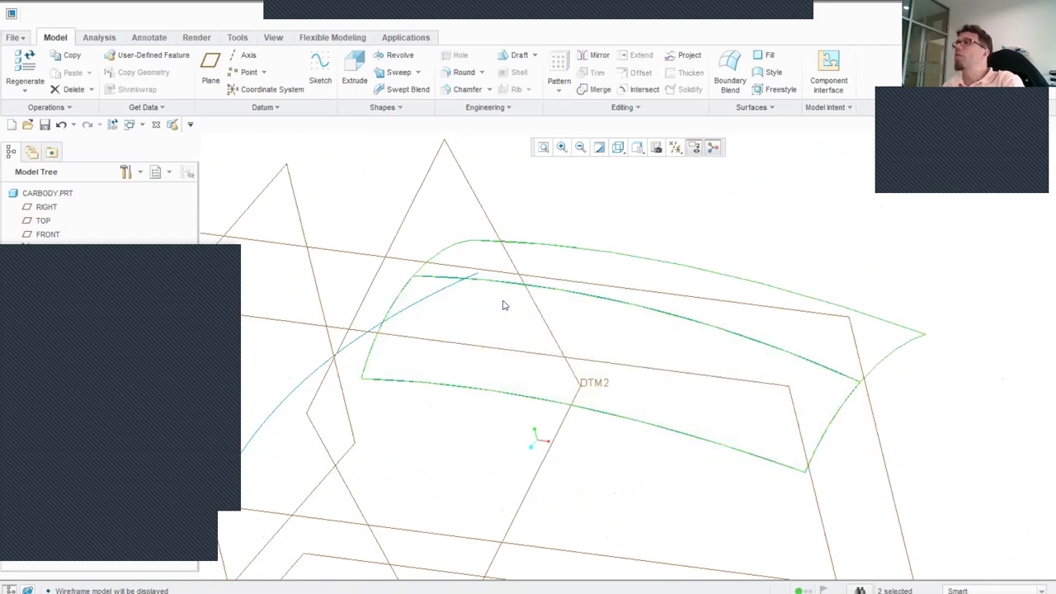
left_click(591, 86)
left_click(308, 75)
left_click(361, 175)
Examine the seam between the two surfaces in wireframe and set the model display to Shading With Edges
scroll(479, 316, "up", 4)
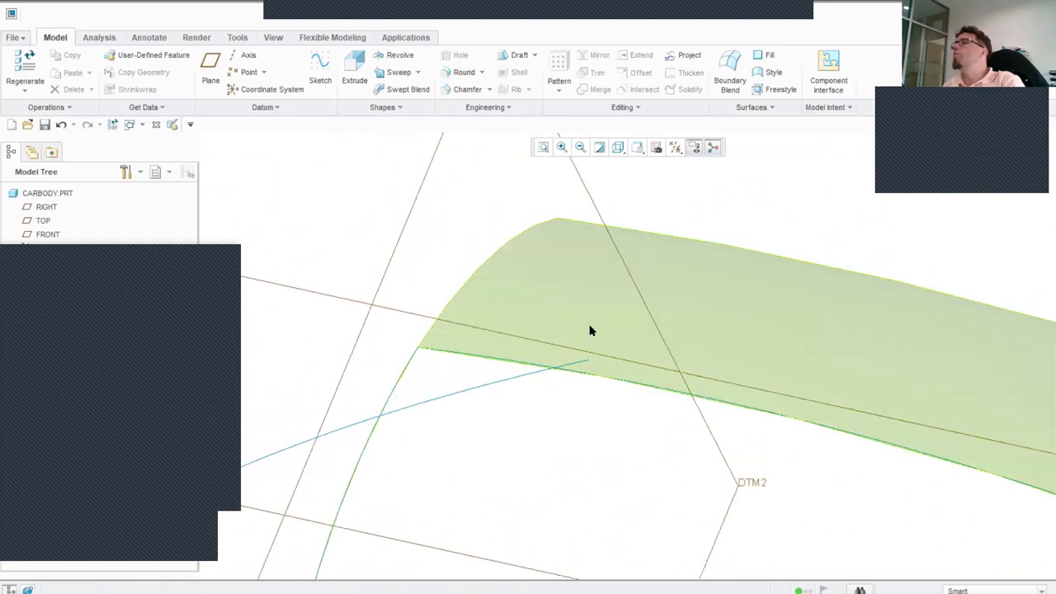
scroll(498, 380, "up", 6)
middle_click_drag(475, 309, 302, 272)
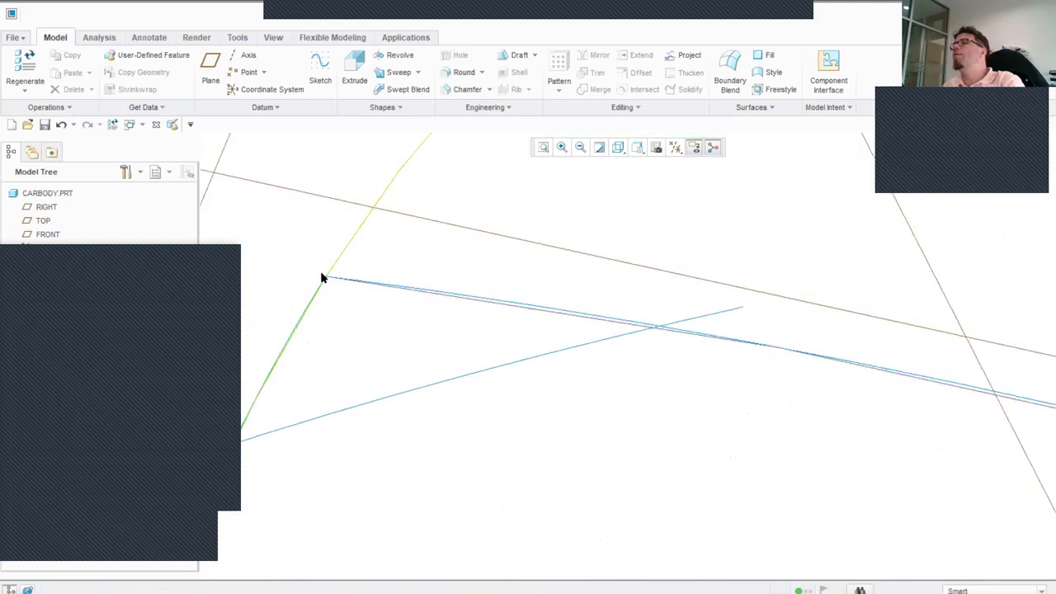
scroll(396, 295, "down", 2)
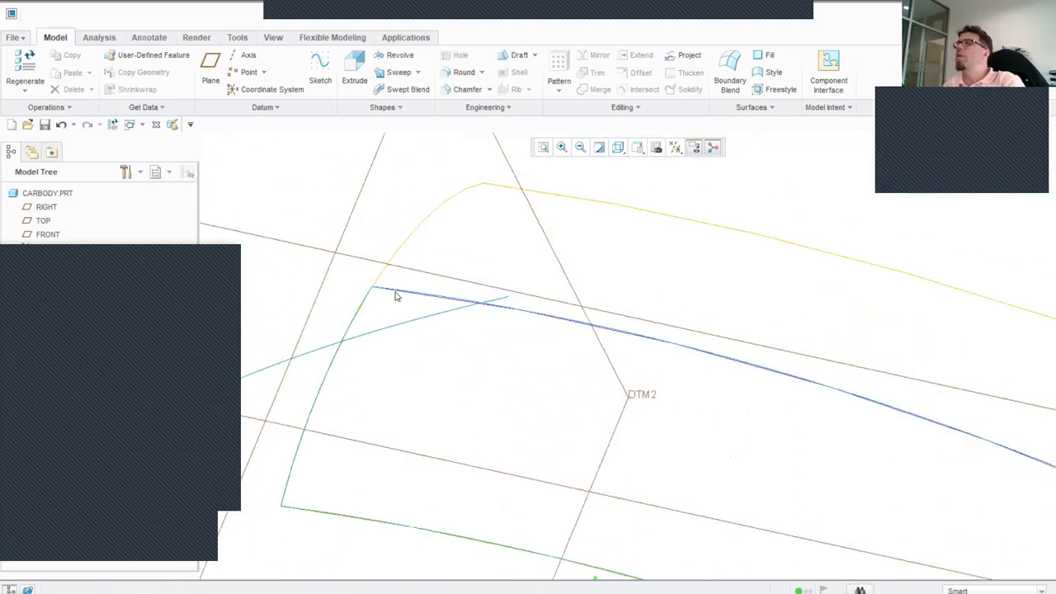
scroll(395, 295, "down", 1)
middle_click_drag(502, 229, 671, 223)
scroll(675, 224, "down", 3)
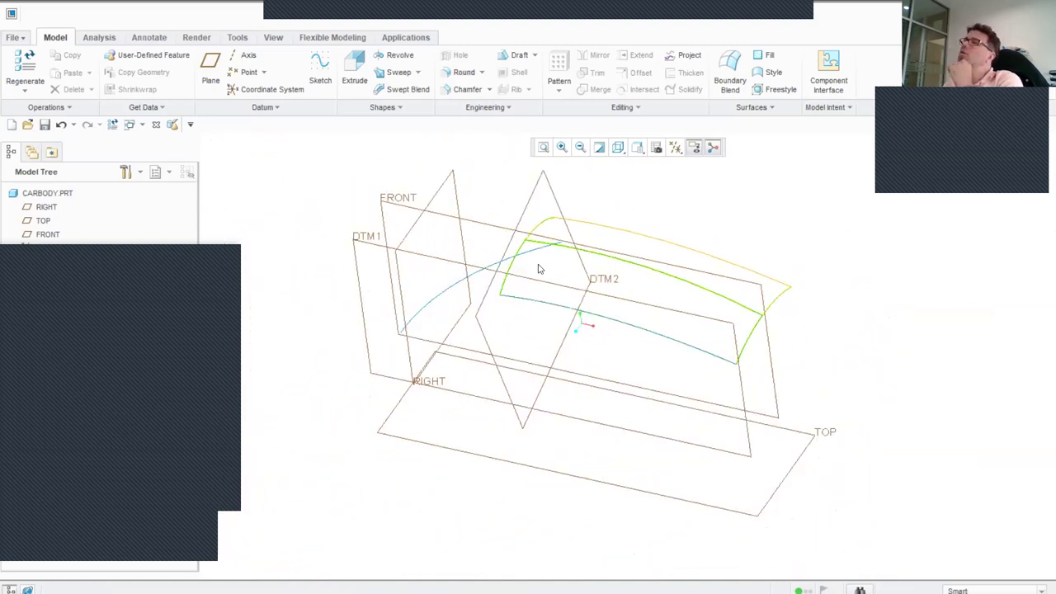
mouse_move(697, 203)
middle_mouse_down()
mouse_move(701, 229)
mouse_move(748, 184)
mouse_move(745, 196)
mouse_move(724, 196)
mouse_move(732, 187)
mouse_move(748, 203)
mouse_move(728, 217)
mouse_move(686, 228)
mouse_move(702, 241)
mouse_move(716, 229)
middle_mouse_up()
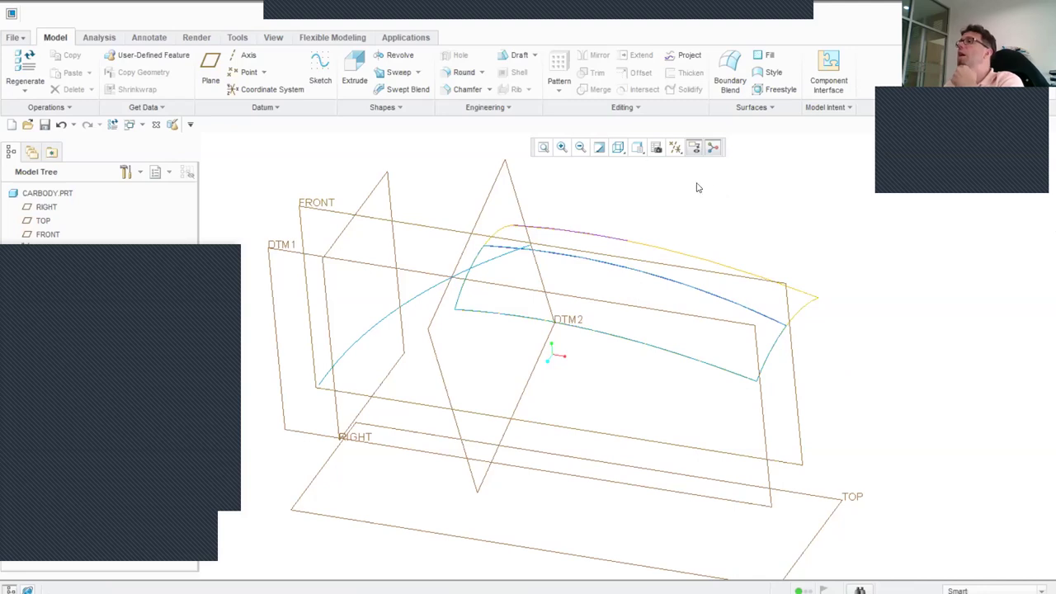
left_click(617, 146)
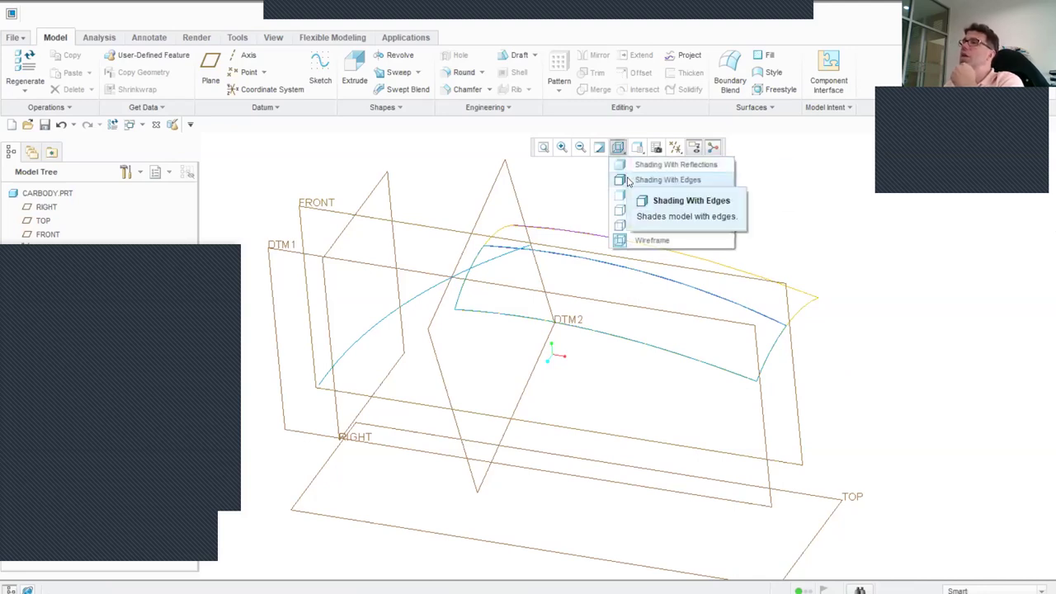
left_click(629, 181)
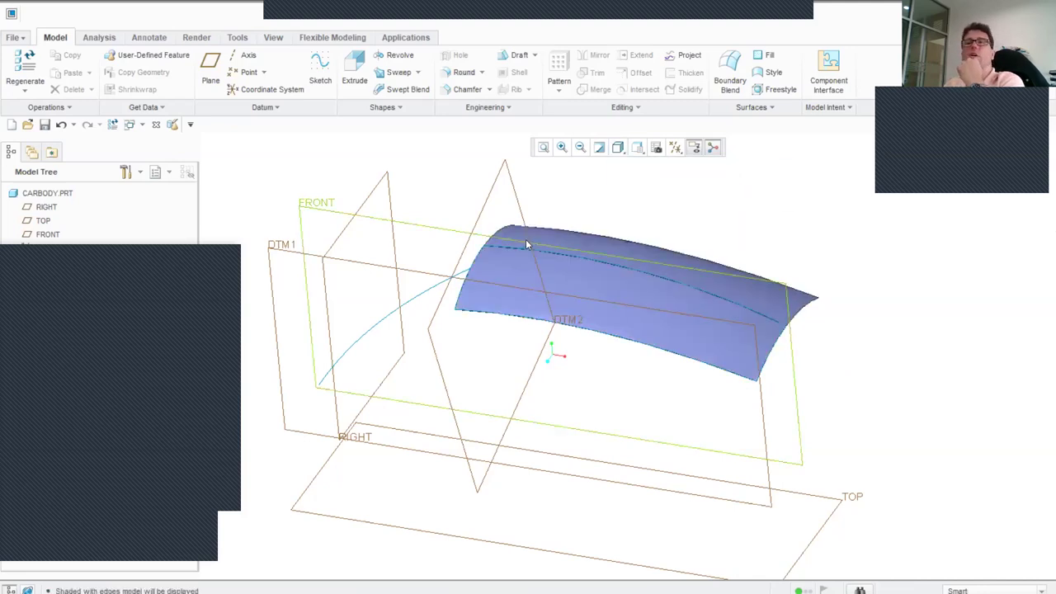
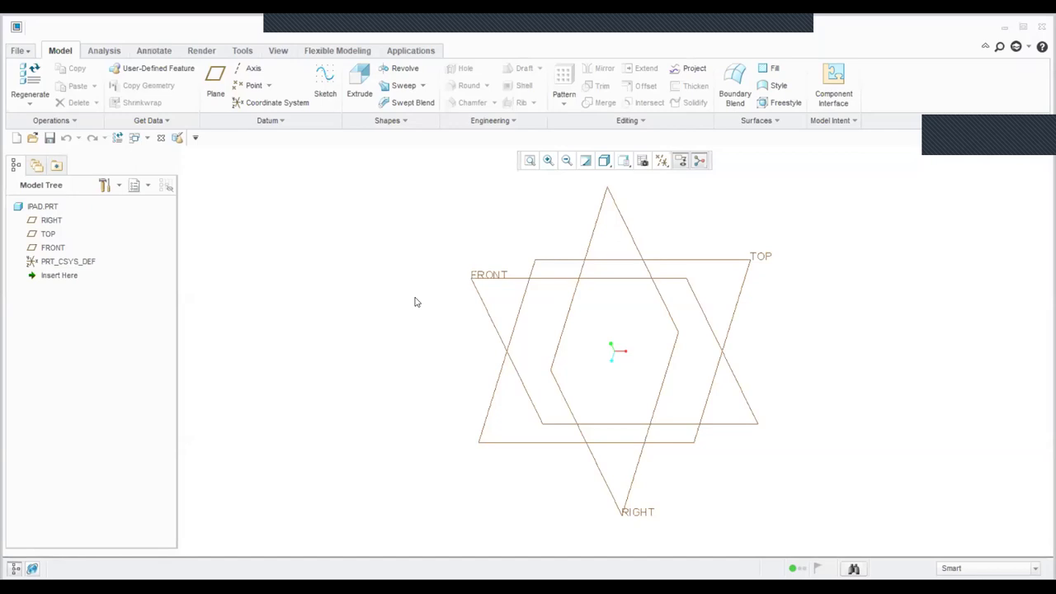
Create a datum plane offset 105 from the FRONT plane in the iPad part
left_click(480, 284)
left_click(216, 82)
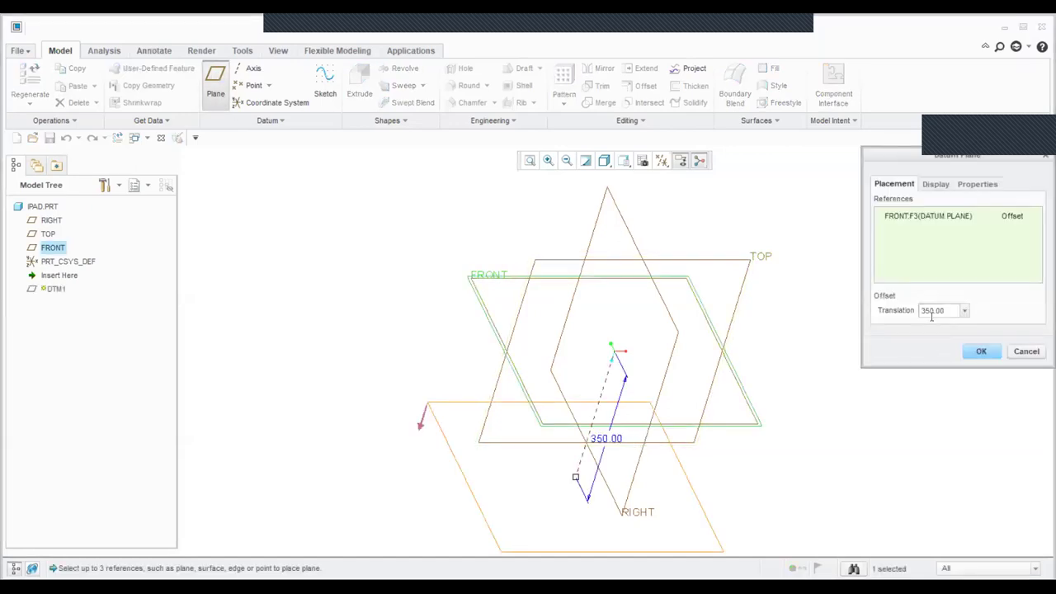
double_click(932, 311)
type("105")
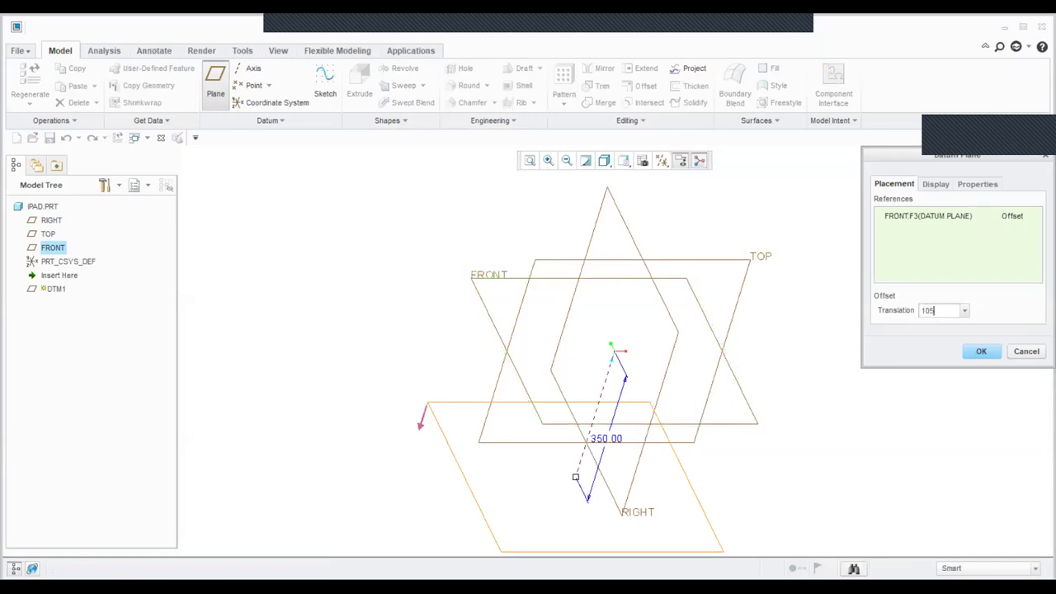
key("Return")
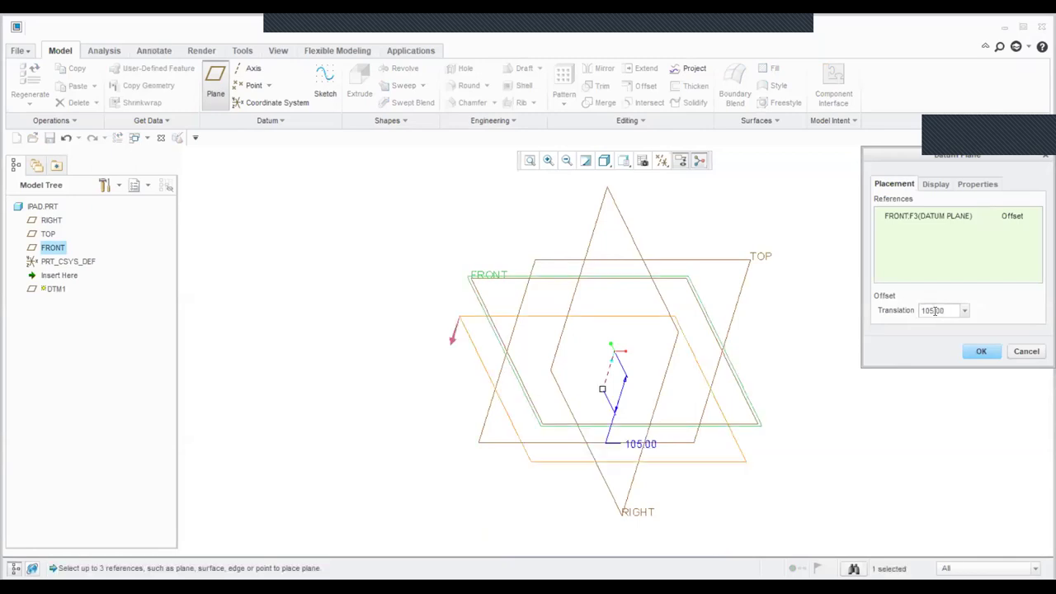
left_click(982, 351)
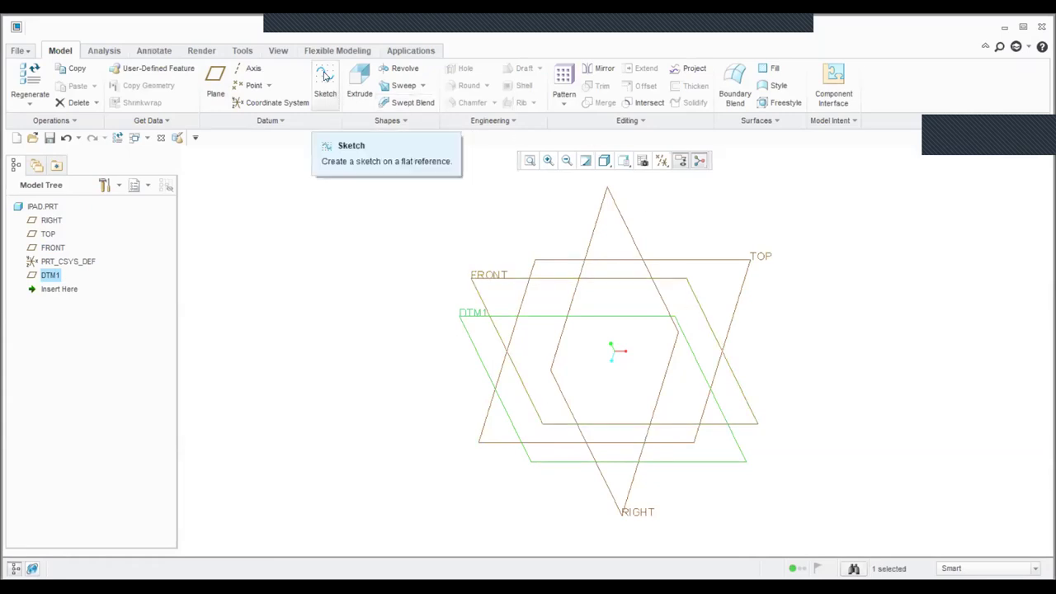
Start a sketch on the offset datum plane and draw a two-point spline up from the TOP reference, about 66 wide and 41 high
left_click(325, 75)
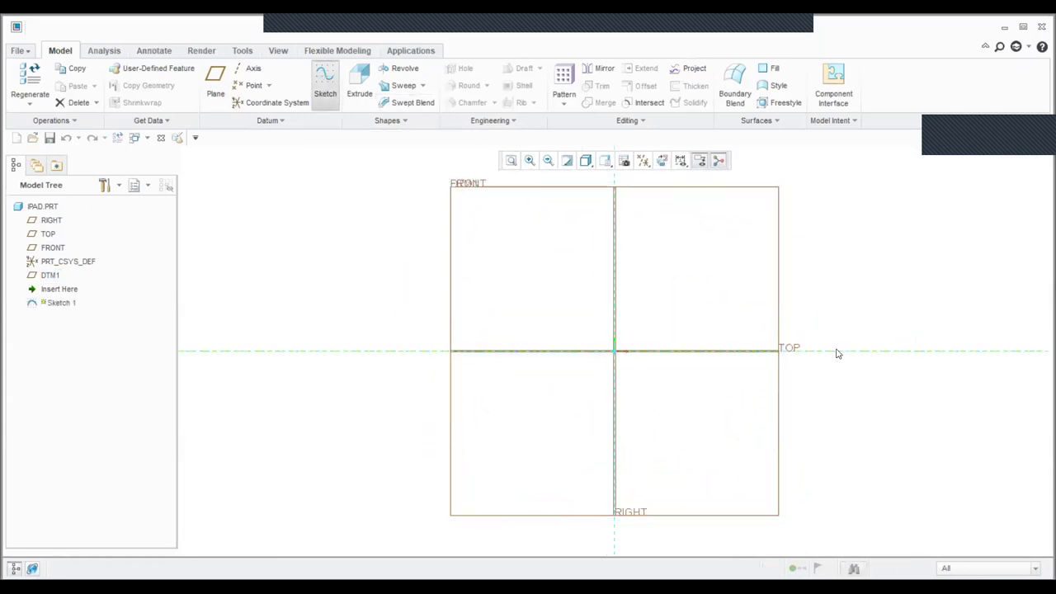
scroll(821, 316, "up", 3)
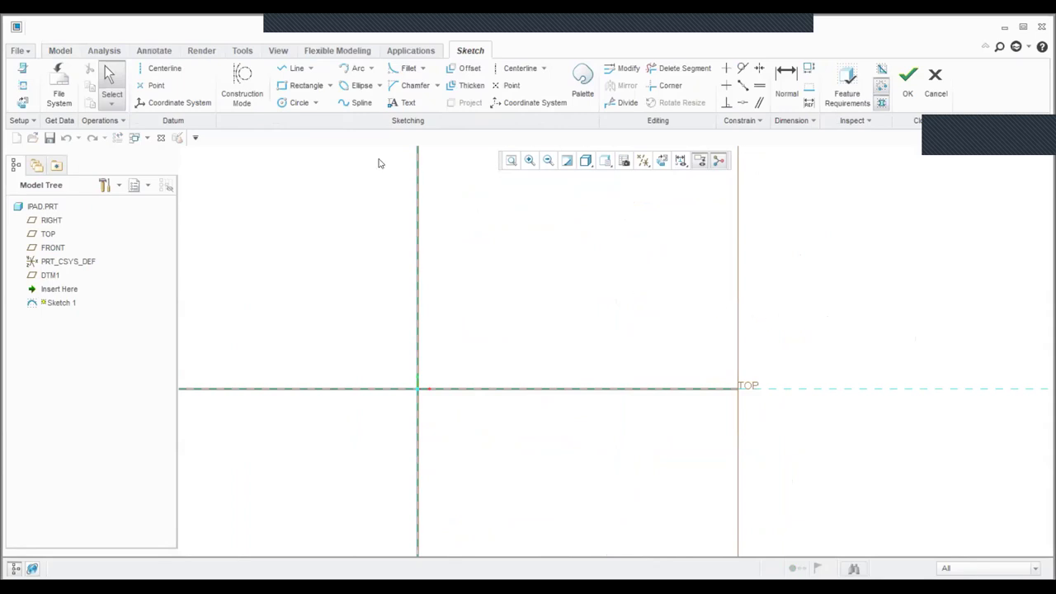
left_click(355, 103)
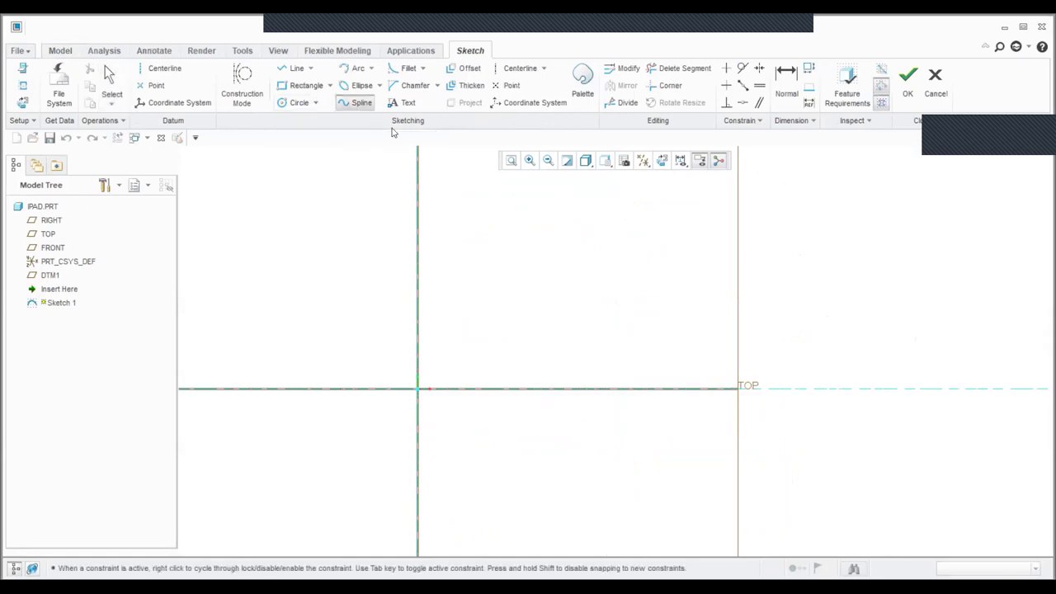
left_click(711, 388)
left_click(628, 338)
middle_click(652, 322)
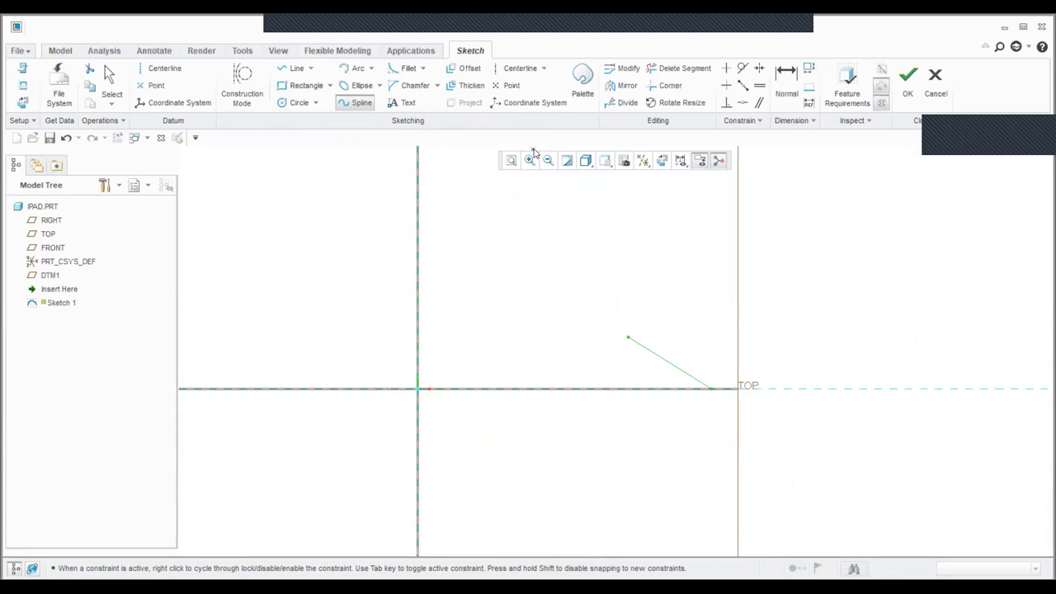
Draw a horizontal centerline through the spline's upper endpoint and a steep, slightly tilted centerline through its lower endpoint
left_click(520, 68)
left_click(630, 337)
left_click(661, 338)
left_click(713, 389)
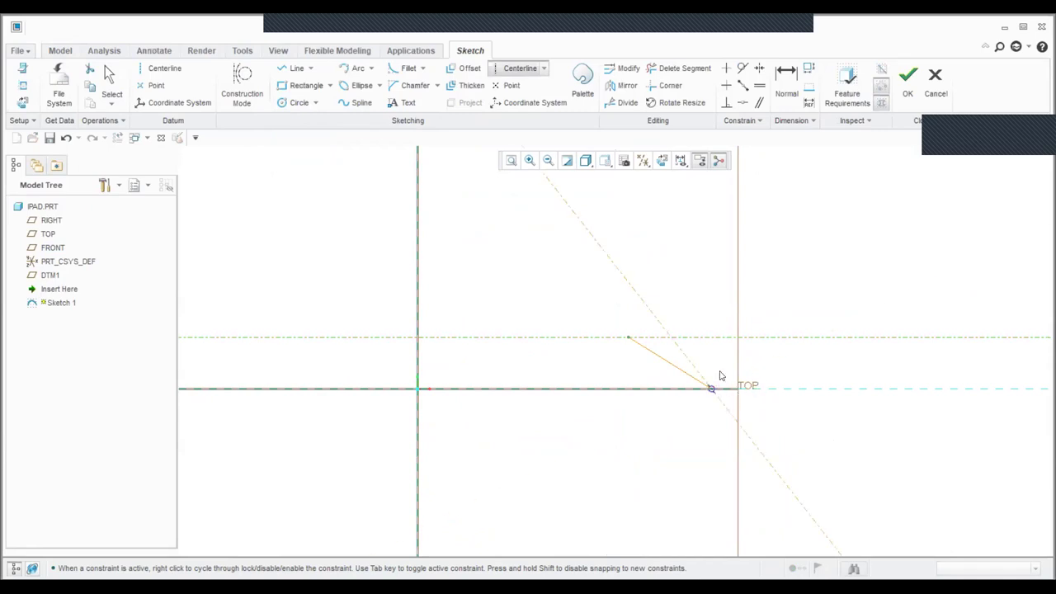
left_click(701, 286)
Dimension the angle between the tilted centerline and the TOP reference as 93 degrees
left_click(787, 79)
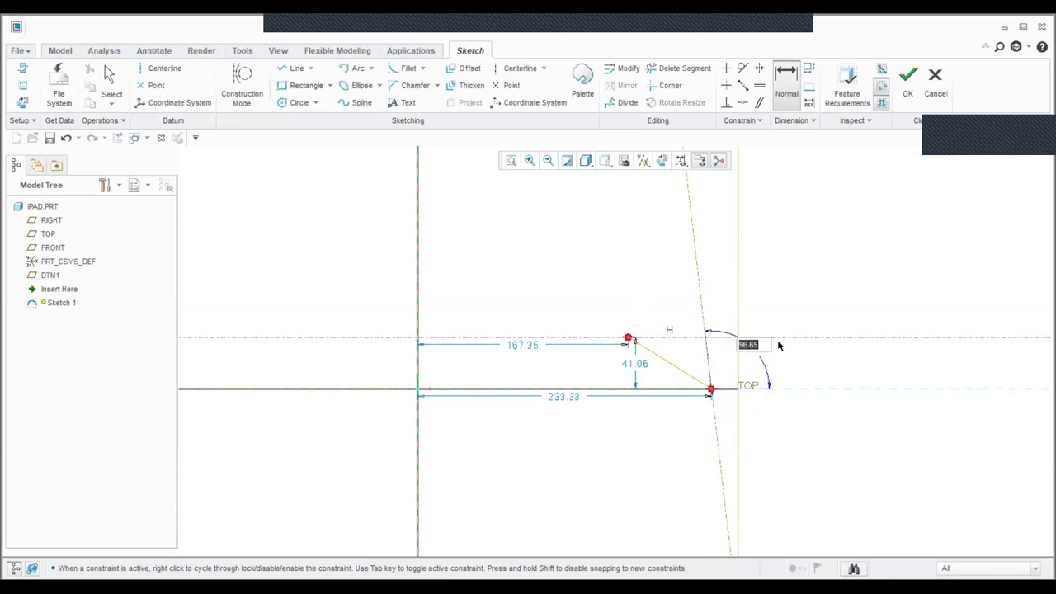
middle_click(780, 346)
type("93")
key("Return")
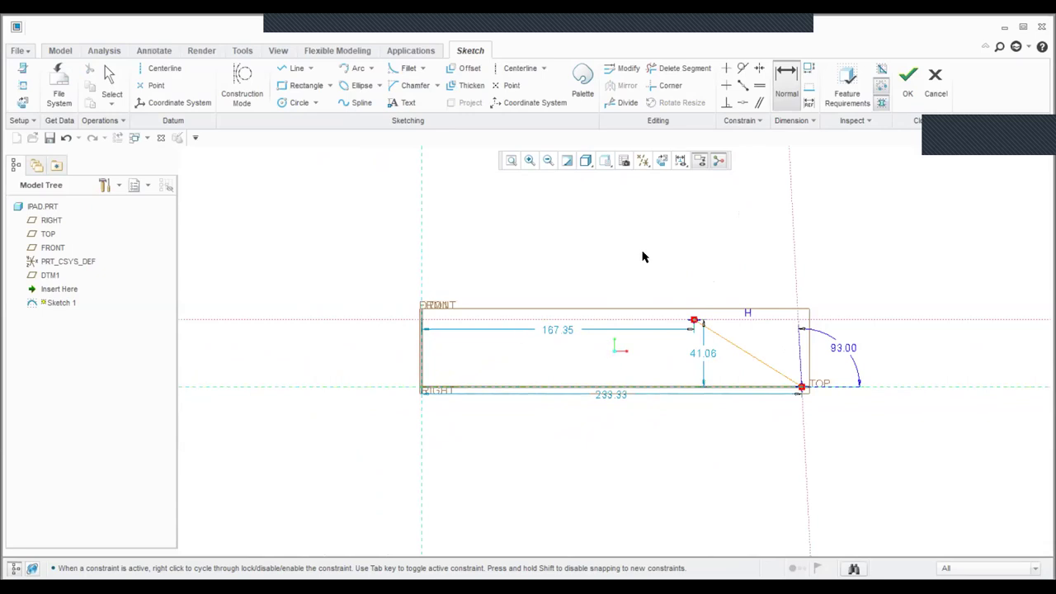
Constrain the spline tangent to the tilted centerline at its lower end and to the horizontal centerline at its upper end
left_click(743, 68)
left_click(778, 372)
left_click(804, 455)
left_click(736, 338)
left_click(670, 326)
Dimension the horizontal distance between the spline endpoints as 20 and the horizontal centerline's height above the TOP reference as 8
left_click(786, 79)
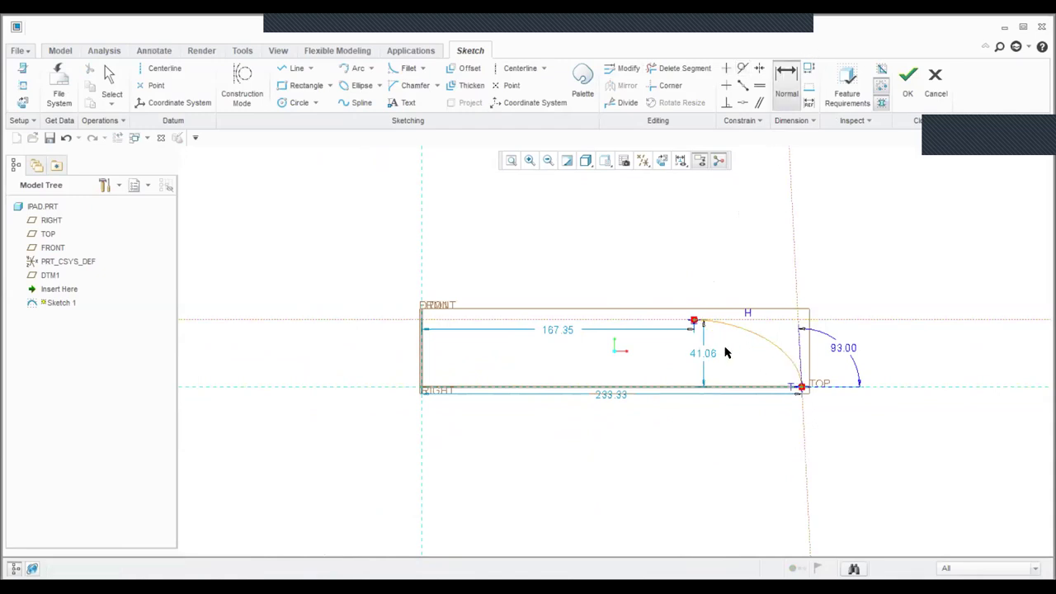
left_click(695, 322)
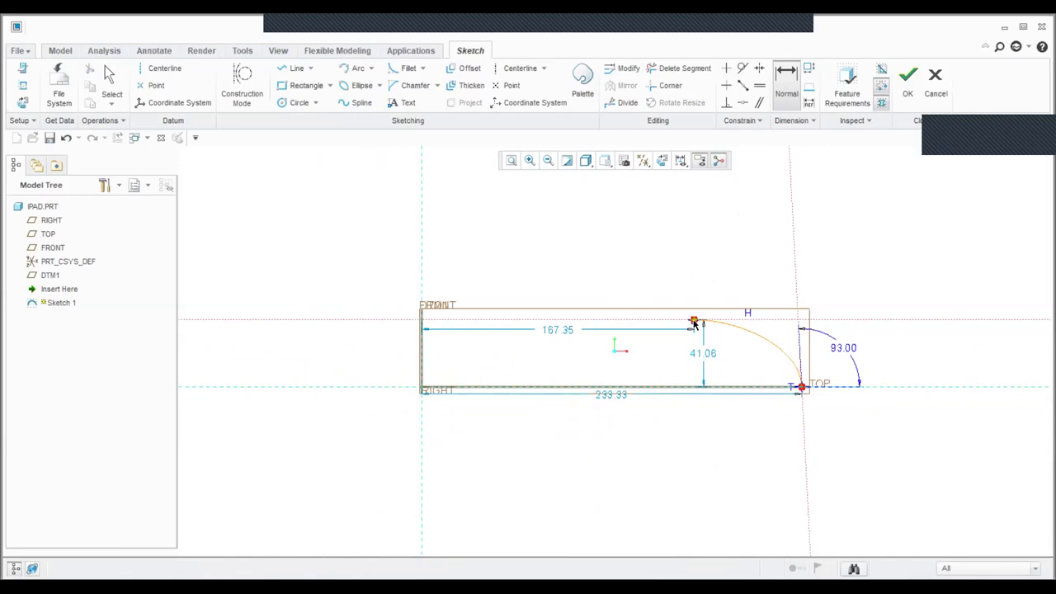
left_click(802, 387)
middle_click(768, 255)
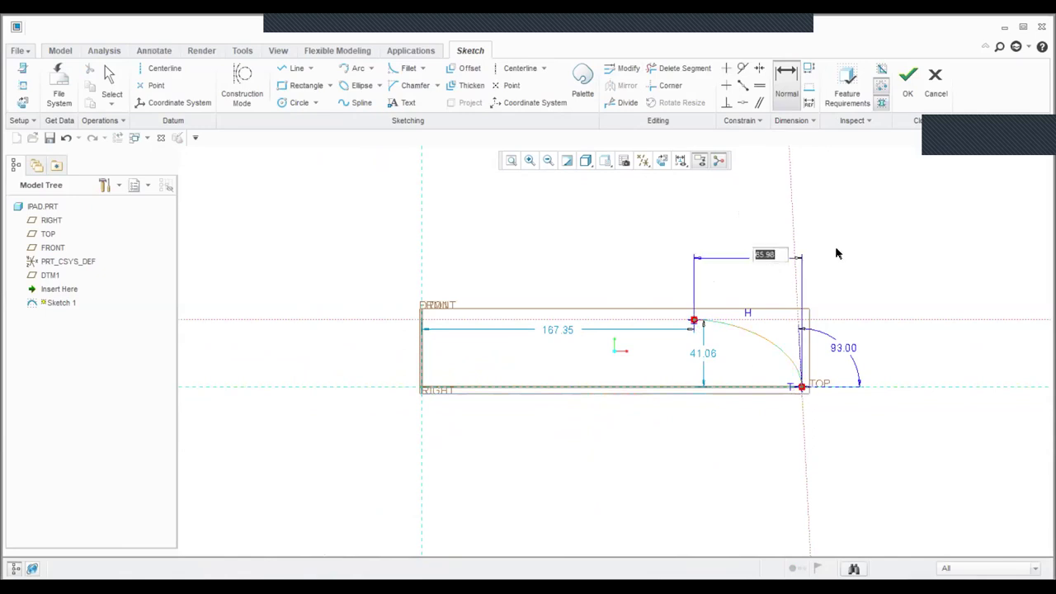
type("20")
key("Return")
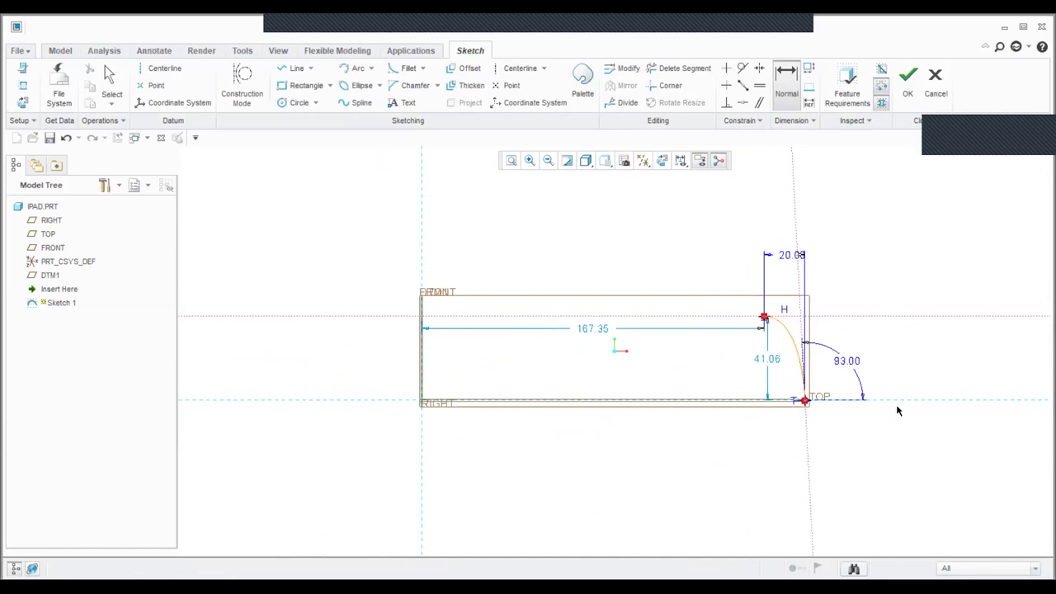
middle_click(921, 342)
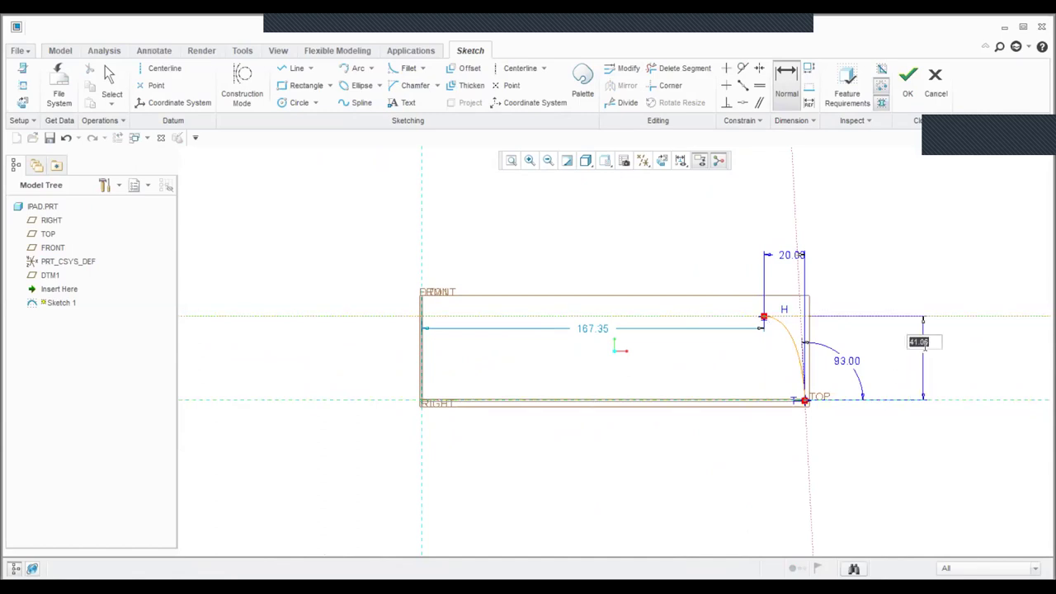
type("8")
key("Return")
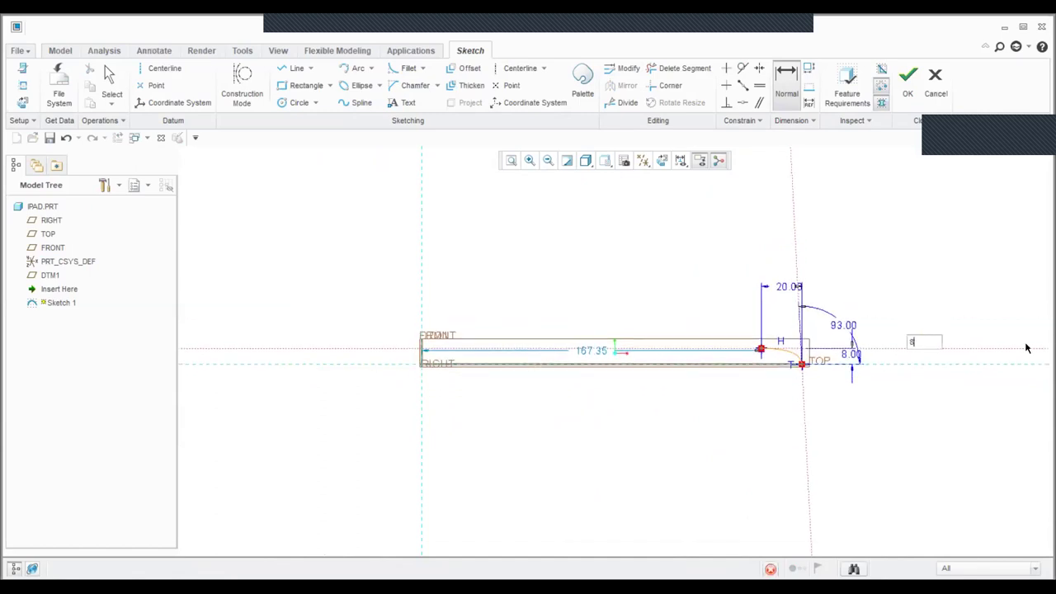
Dimension the spline's lower endpoint 75 from the RIGHT reference and complete the sketch
scroll(734, 447, "down", 5)
scroll(695, 467, "up", 3)
scroll(642, 329, "down", 1)
scroll(816, 398, "up", 4)
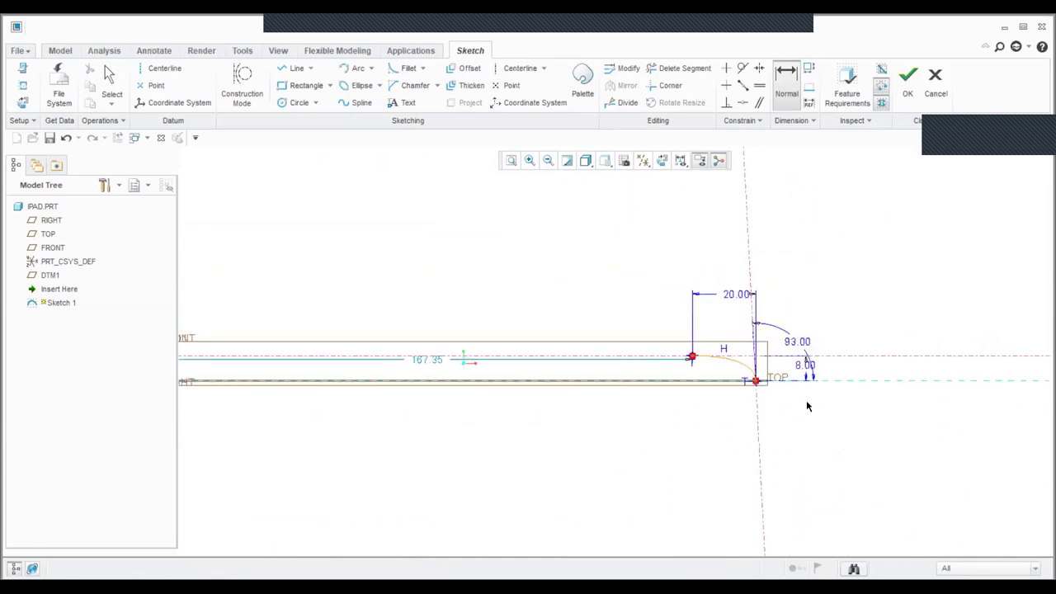
scroll(816, 401, "up", 1)
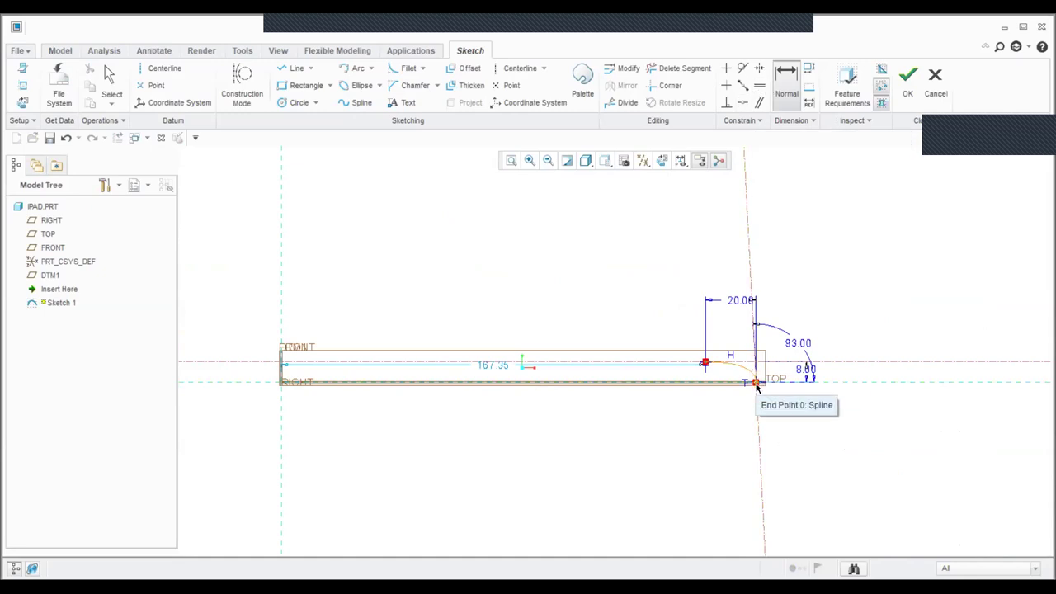
left_click(282, 440)
middle_click(394, 440)
type("75")
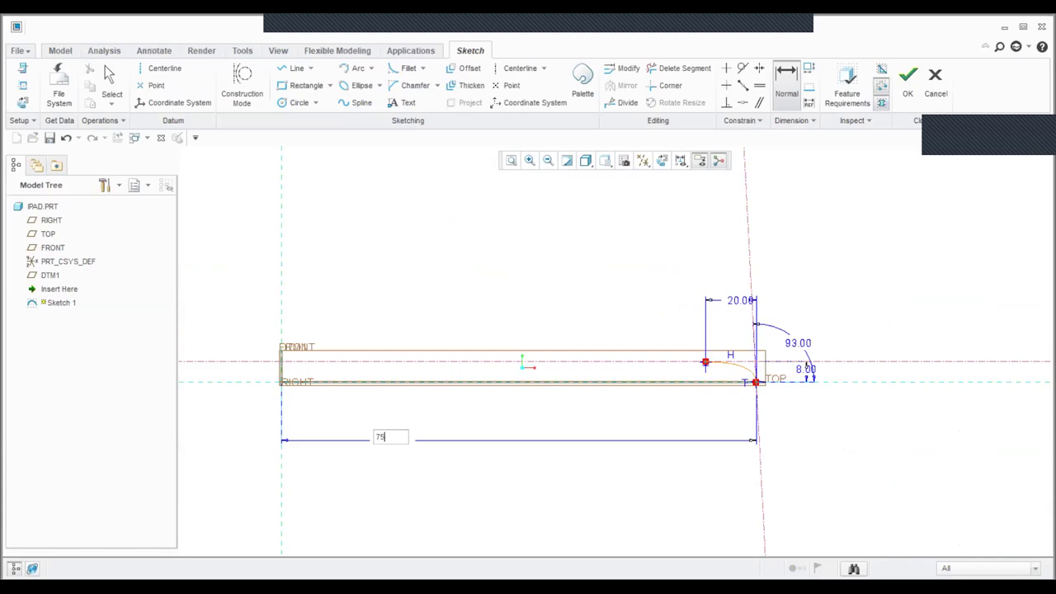
key("Return")
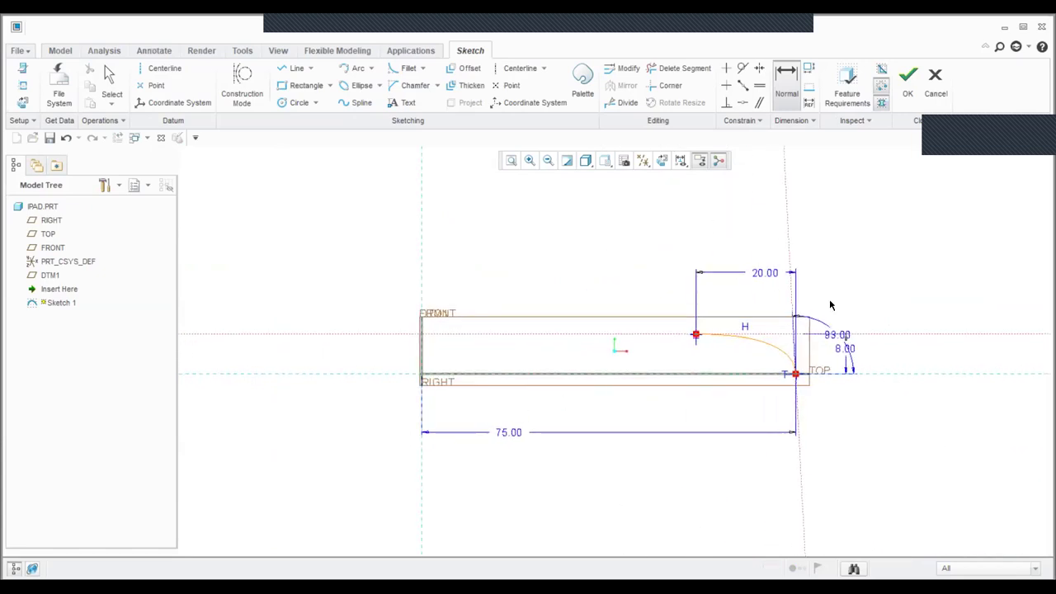
left_click(906, 78)
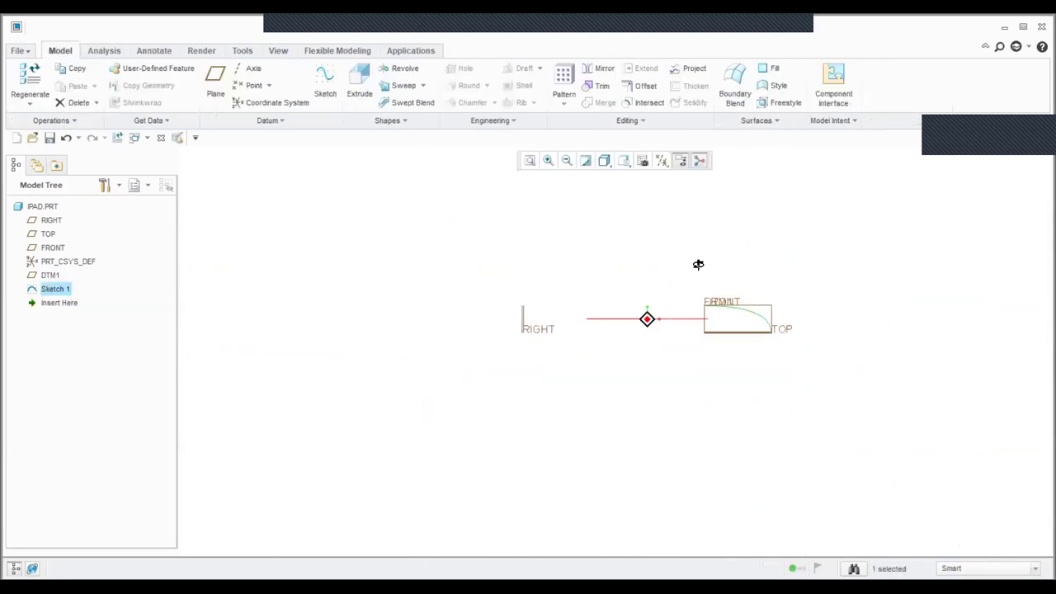
left_click(606, 297)
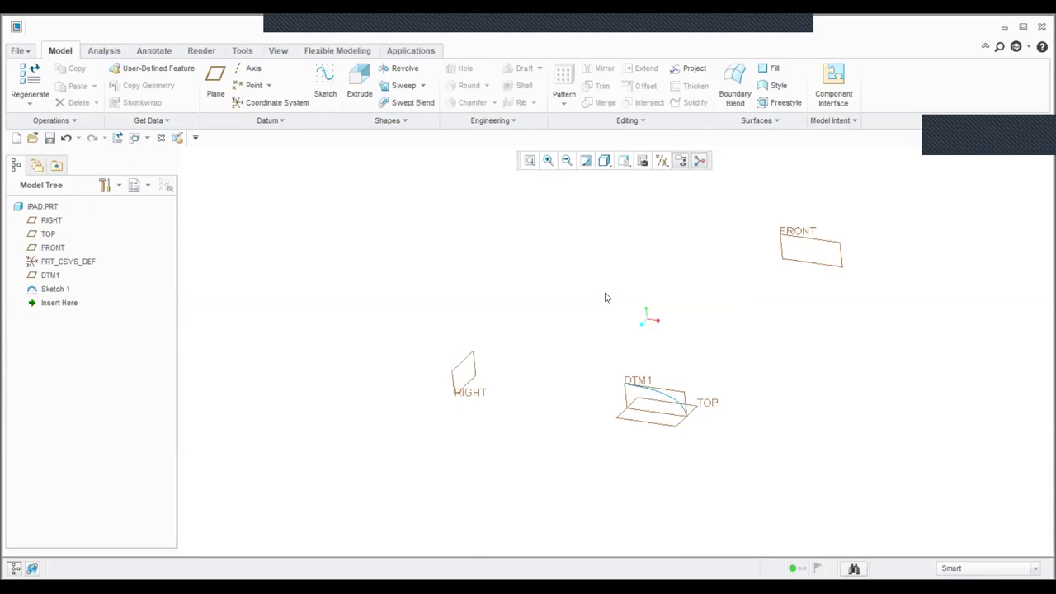
scroll(766, 334, "down", 5)
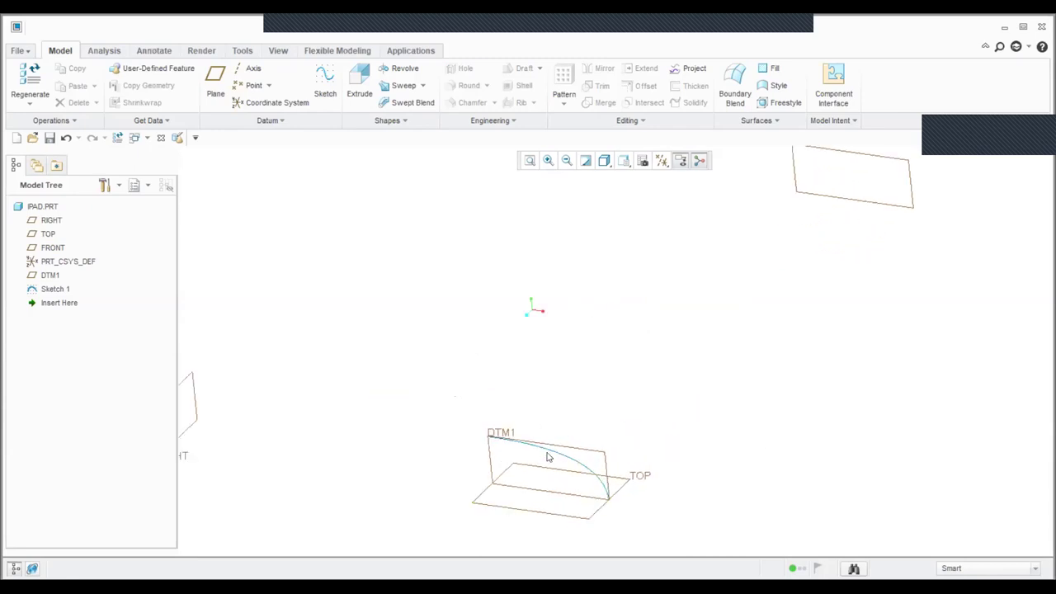
Set the horizontal distance between the spline endpoints in Sketch 1 to 15 and regenerate the part
double_click(551, 451)
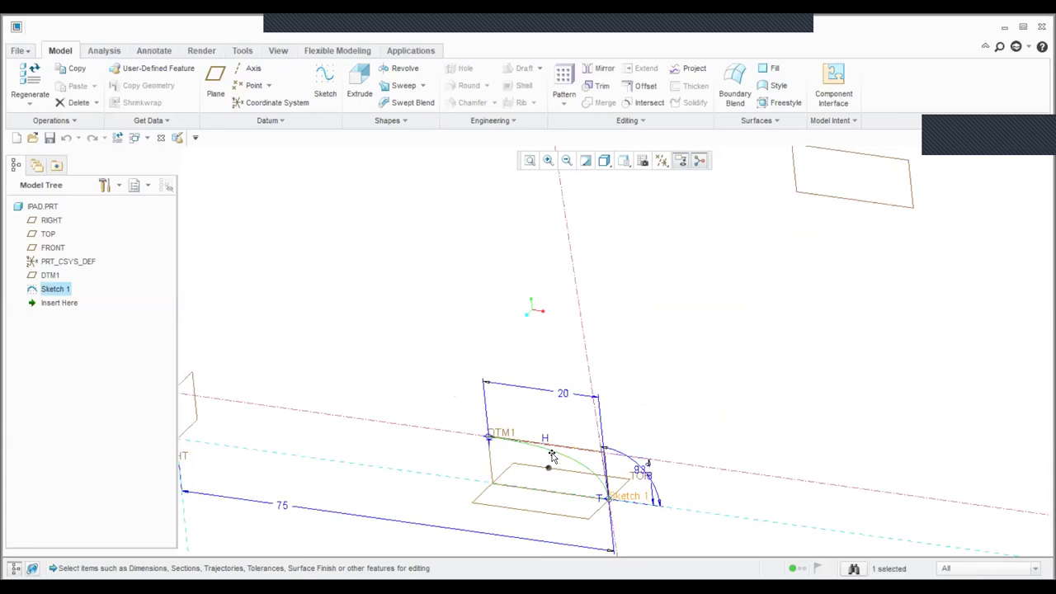
double_click(563, 396)
type("15")
key("Return")
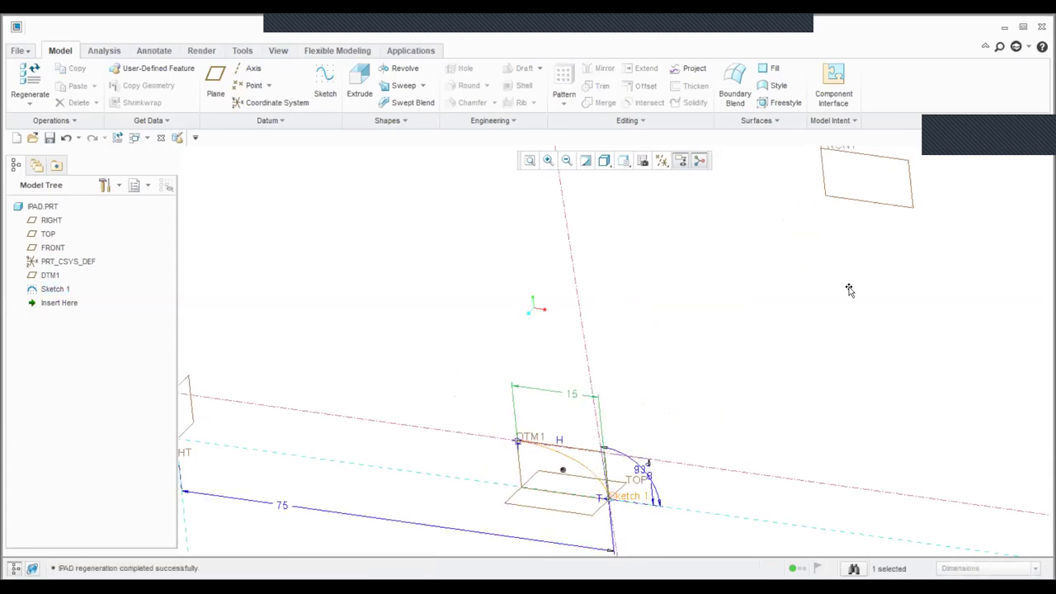
left_click(117, 138)
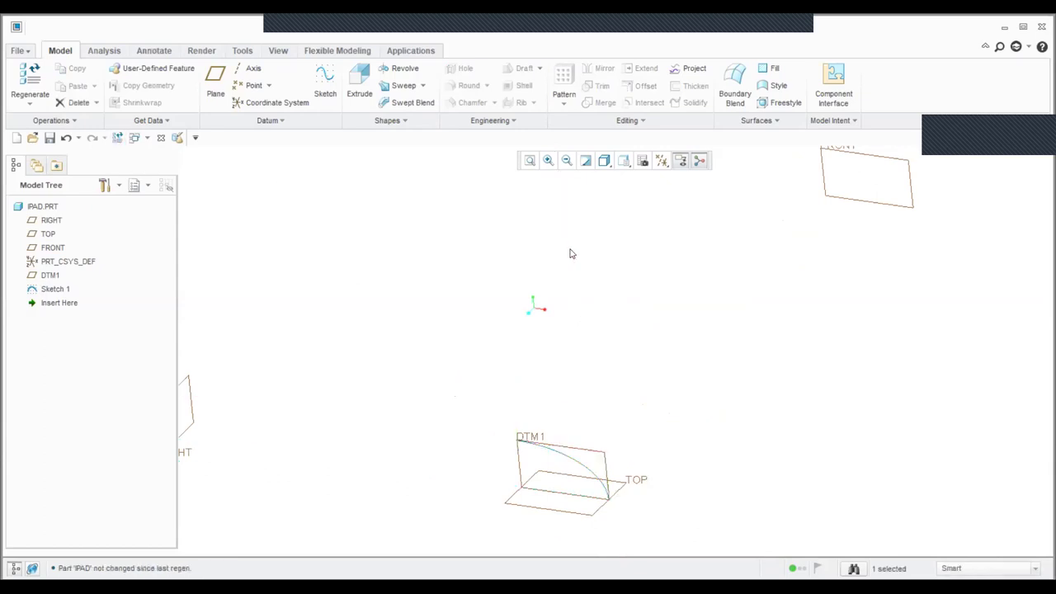
Create a datum plane offset 55 from the RIGHT plane, on the side of the existing curve
scroll(571, 247, "down", 3)
middle_click_drag(682, 286, 671, 288)
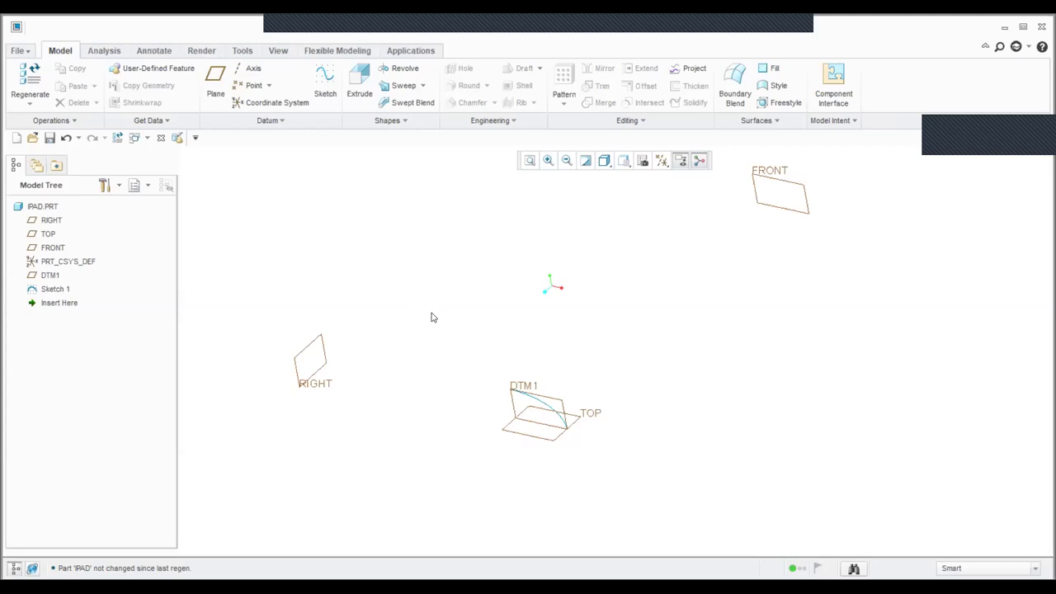
left_click(322, 340)
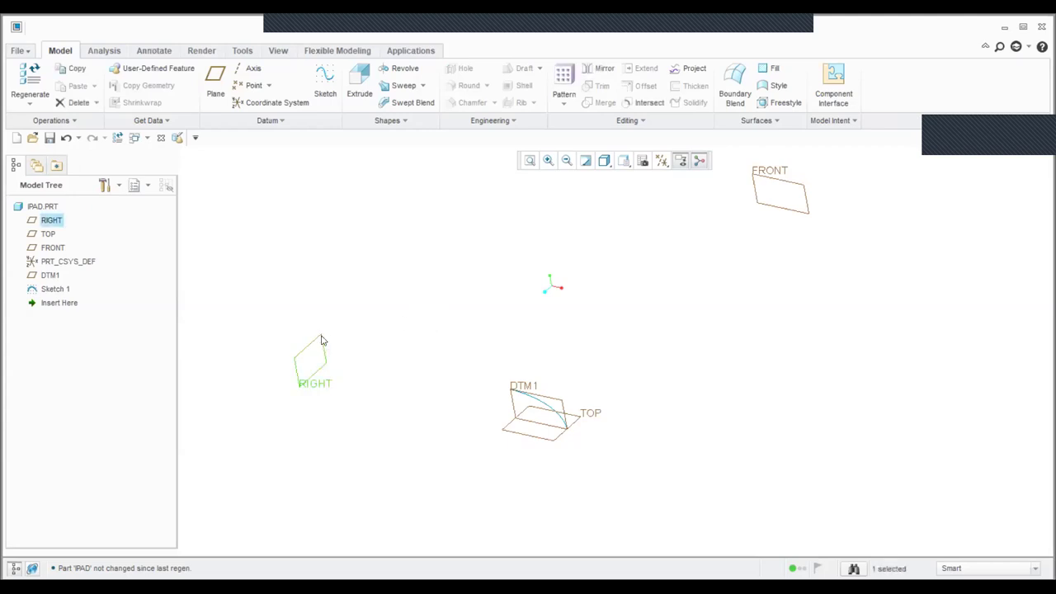
left_click(215, 82)
left_click(933, 310)
left_click(933, 310)
double_click(935, 310)
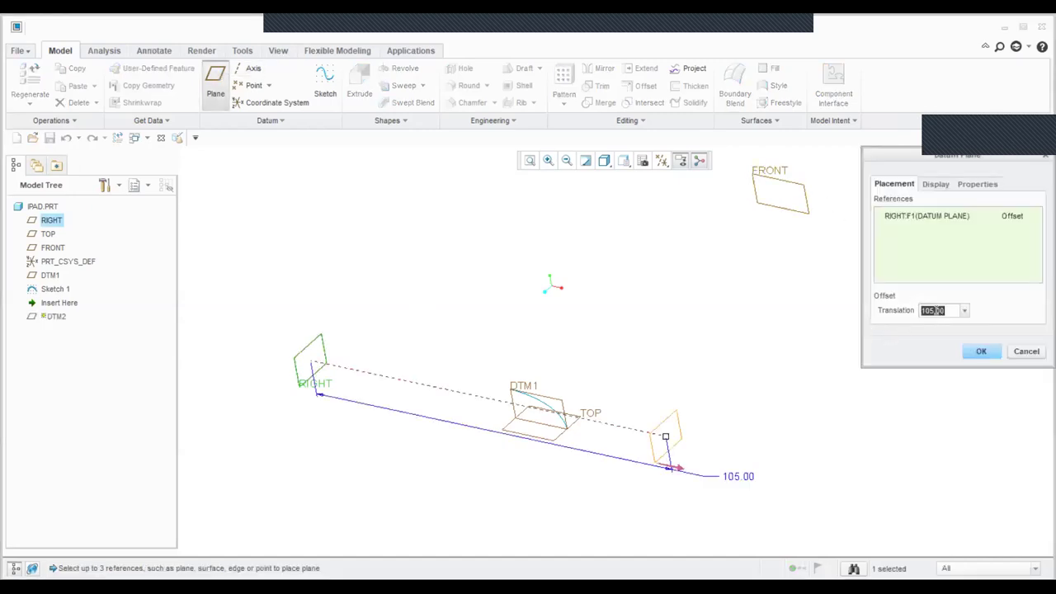
type("55")
key("Return")
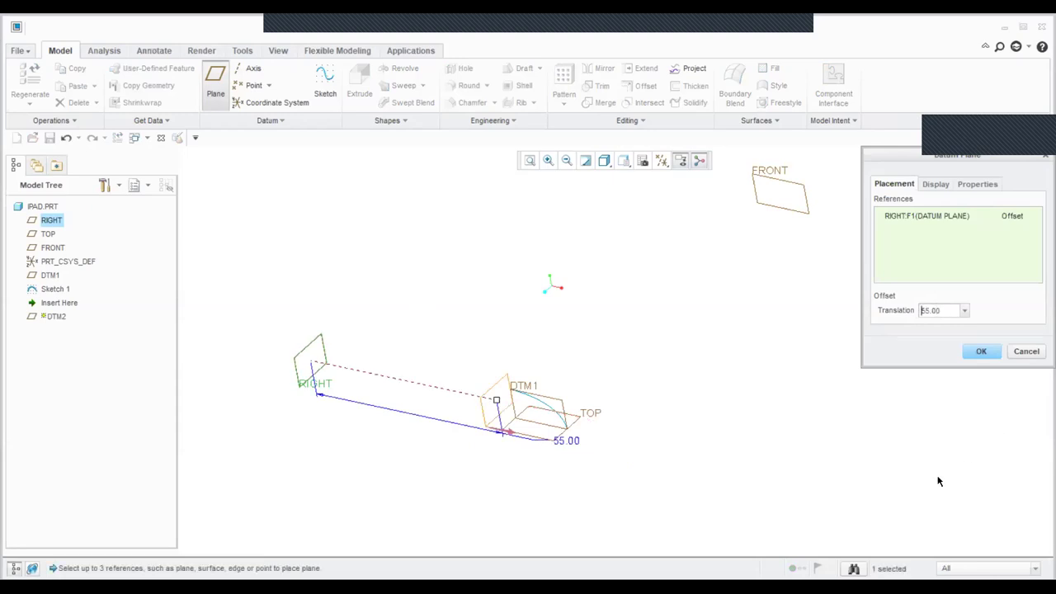
scroll(593, 387, "down", 2)
scroll(608, 417, "down", 1)
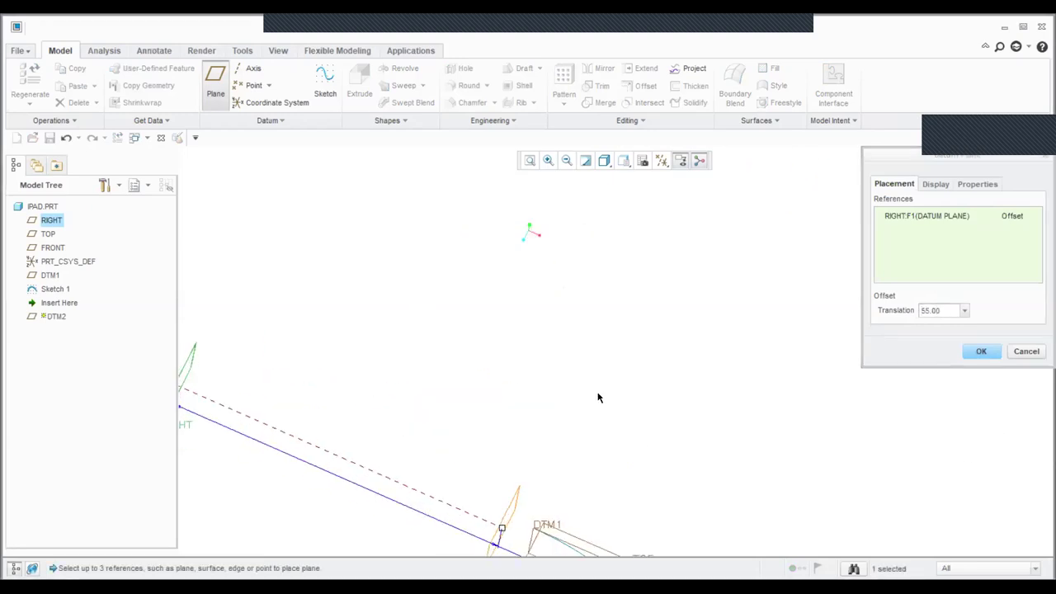
scroll(792, 375, "up", 3)
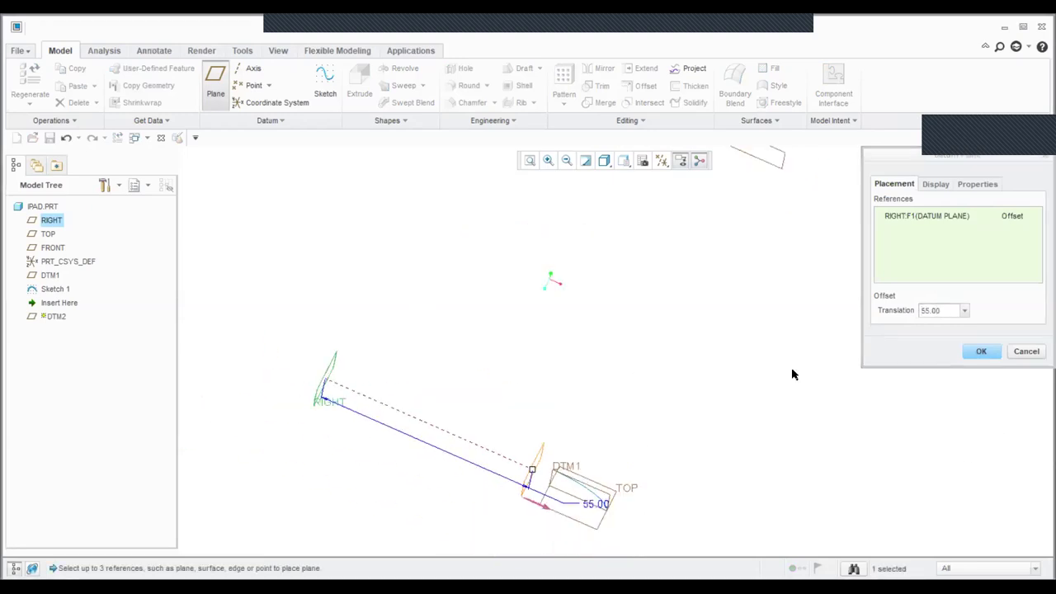
left_click(980, 353)
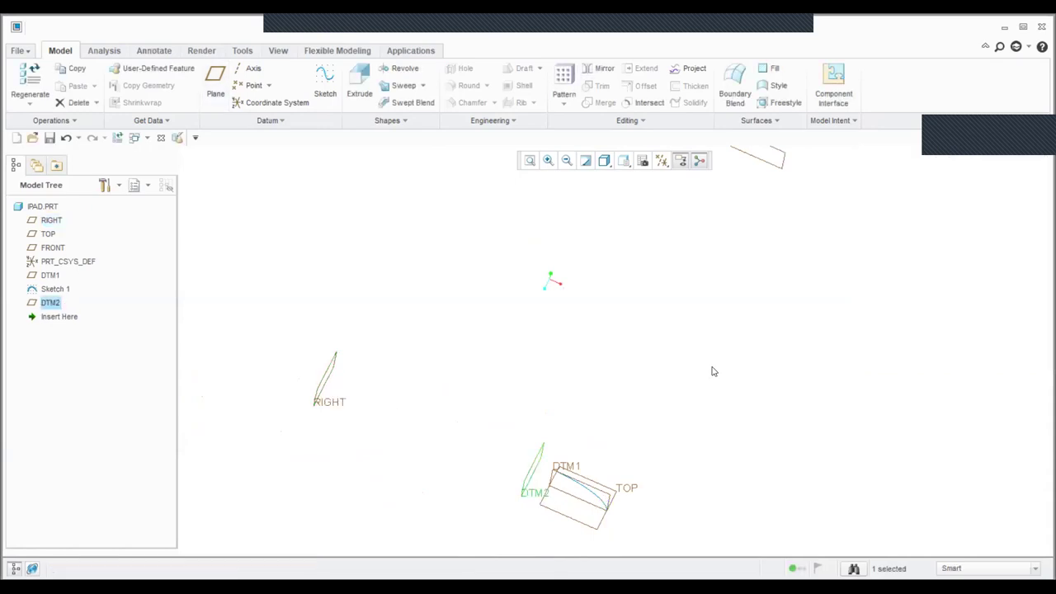
Start a sketch on DTM2 and draw a two-point spline about 6.5 high, rising from the TOP reference
left_click(325, 83)
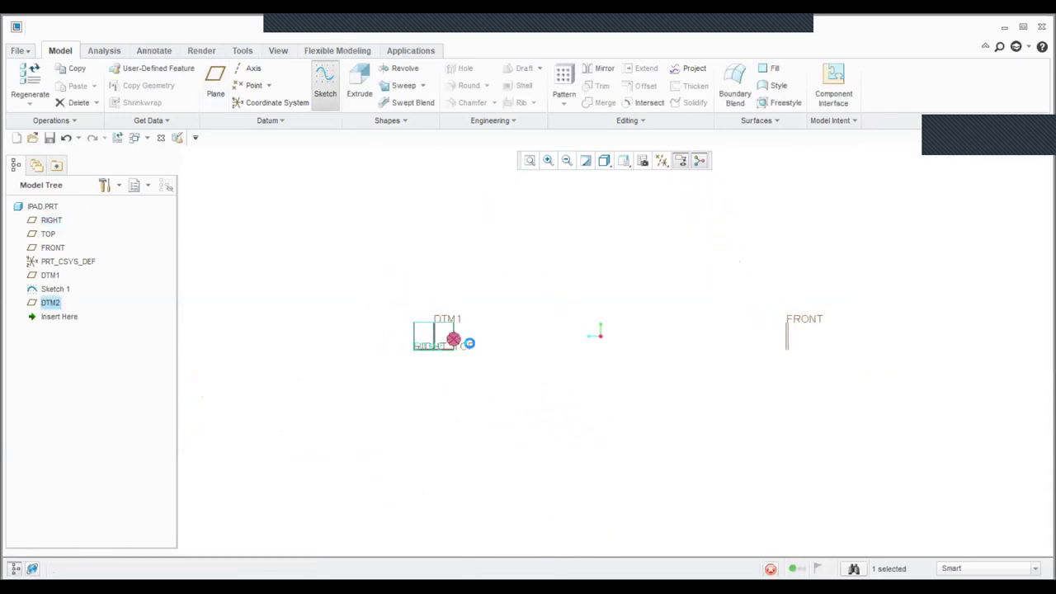
middle_click_drag(419, 332, 428, 345)
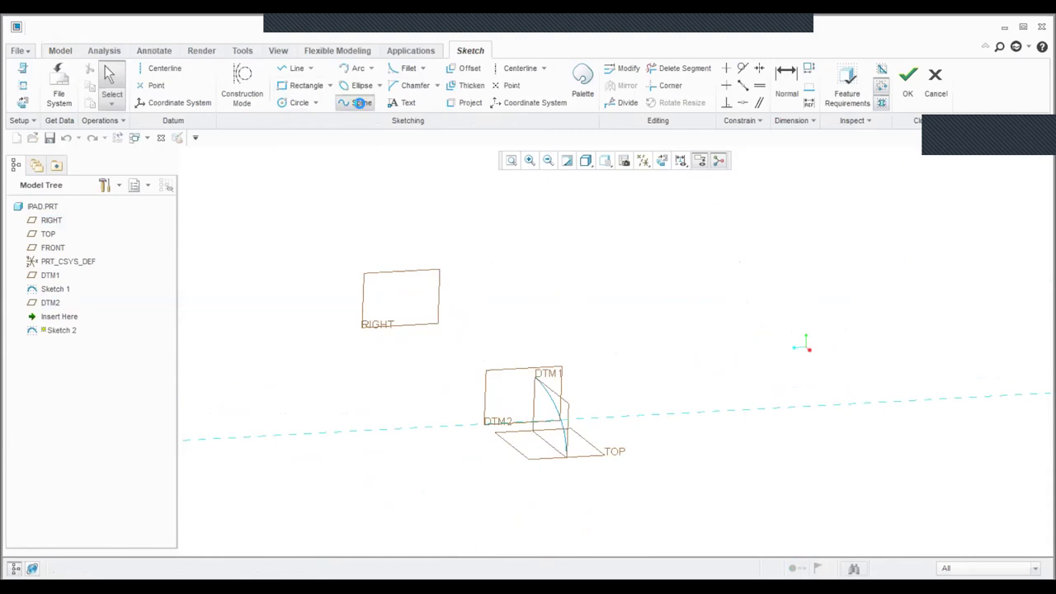
left_click(356, 102)
left_click(396, 429)
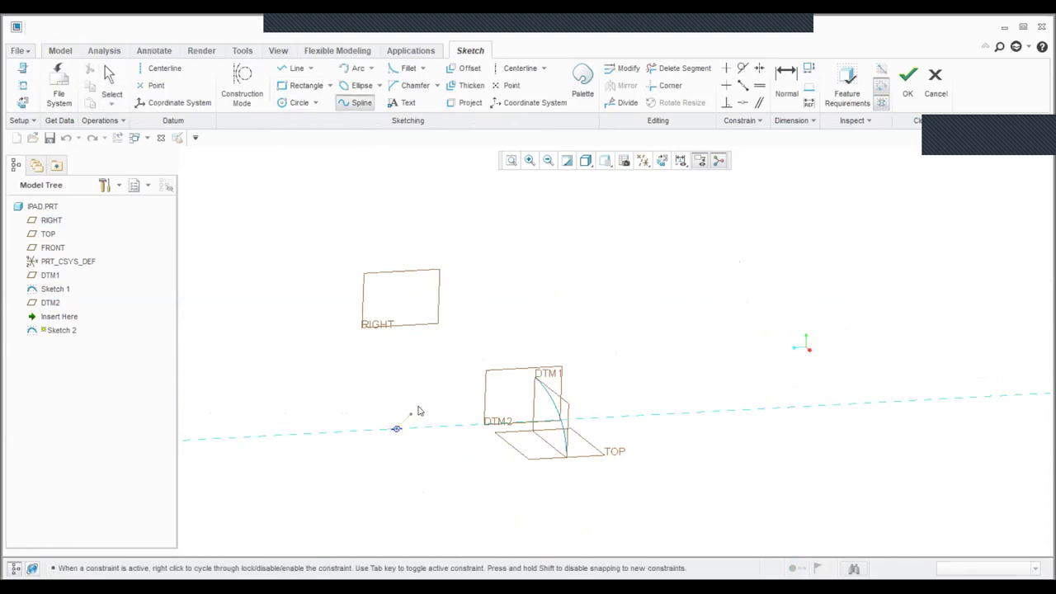
middle_click(464, 384)
middle_click_drag(469, 401, 531, 355)
Draw a horizontal centerline through the spline's upper endpoint and a tilted centerline through its lower endpoint
scroll(530, 354, "down", 3)
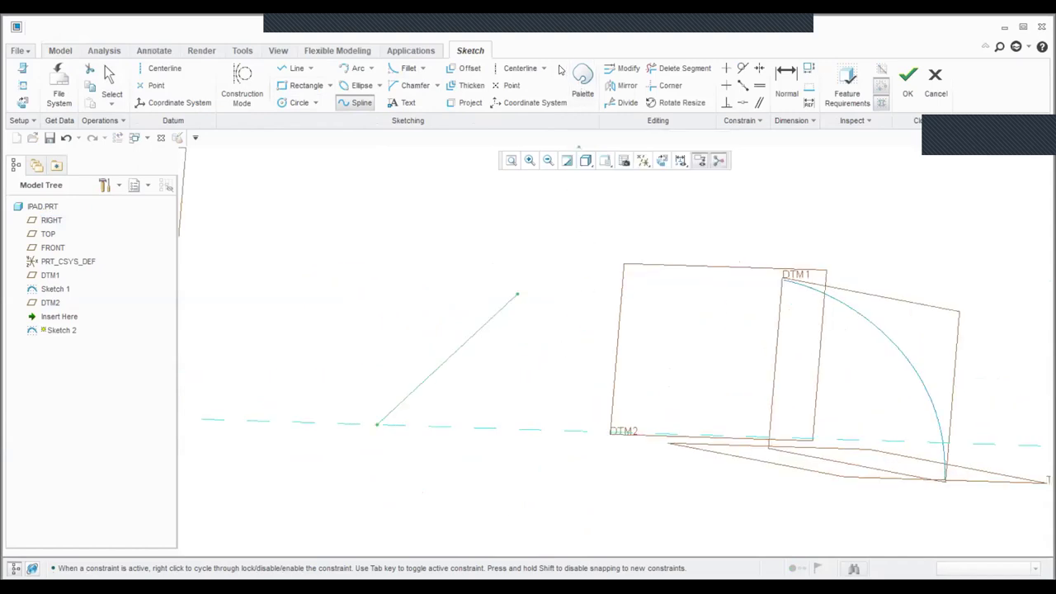
left_click(513, 68)
left_click(518, 295)
left_click(545, 294)
left_click(377, 426)
left_click(401, 366)
Constrain the spline tangent to the horizontal centerline at its upper end and to the tilted centerline at its lower end
left_click(743, 70)
left_click(477, 336)
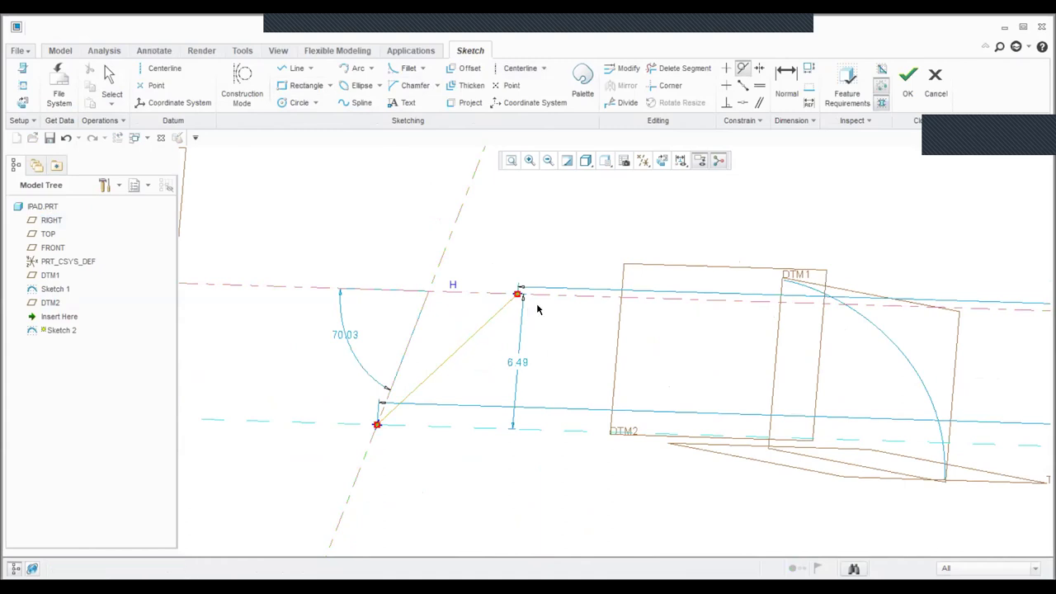
left_click(561, 296)
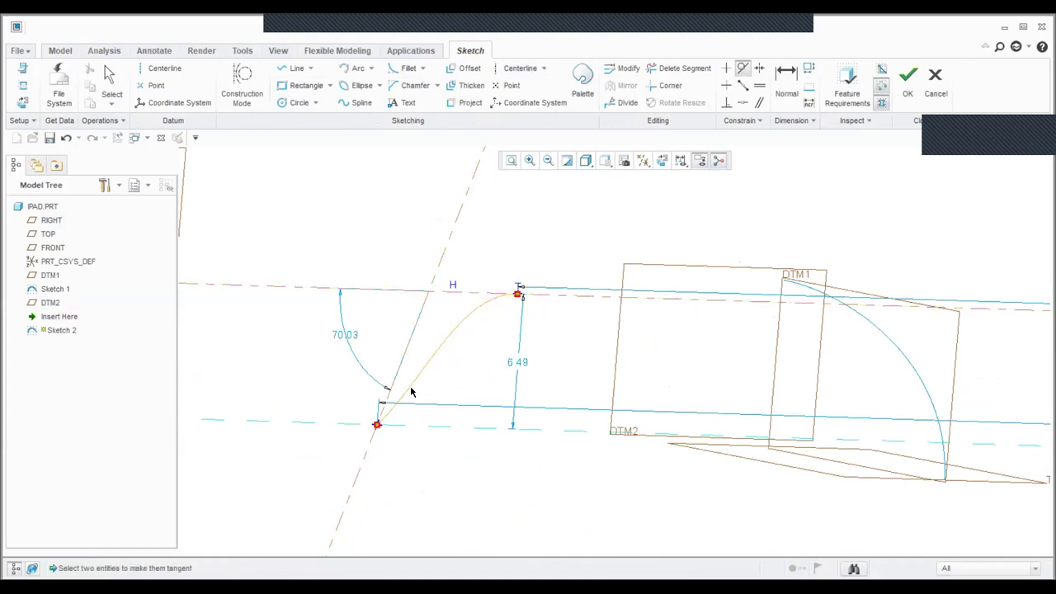
left_click(366, 462)
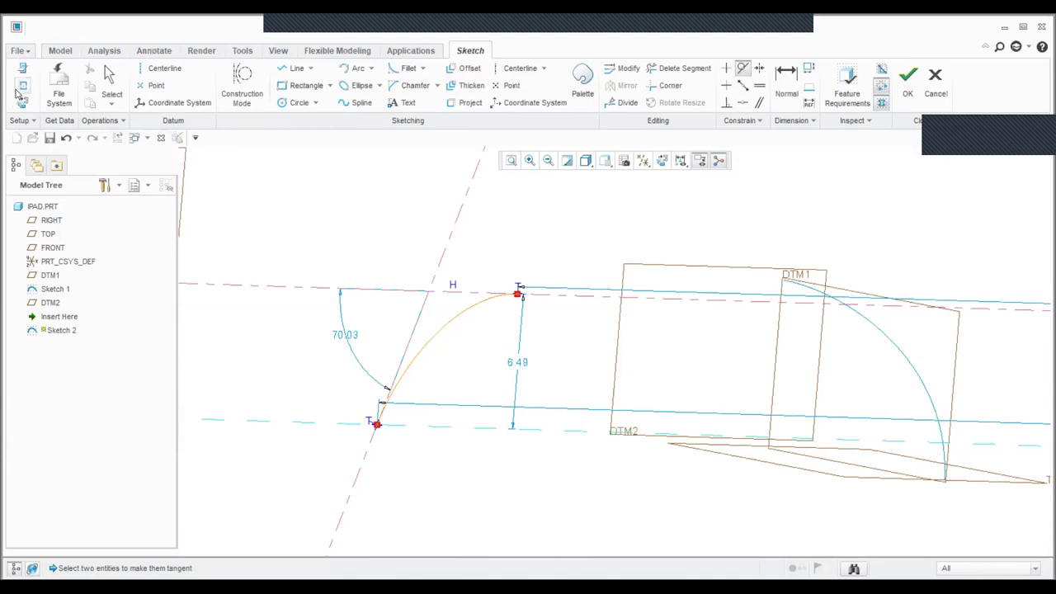
Add the upper end of the Sketch 1 curve as a reference and make the horizontal centerline coincident with it
left_click(787, 287)
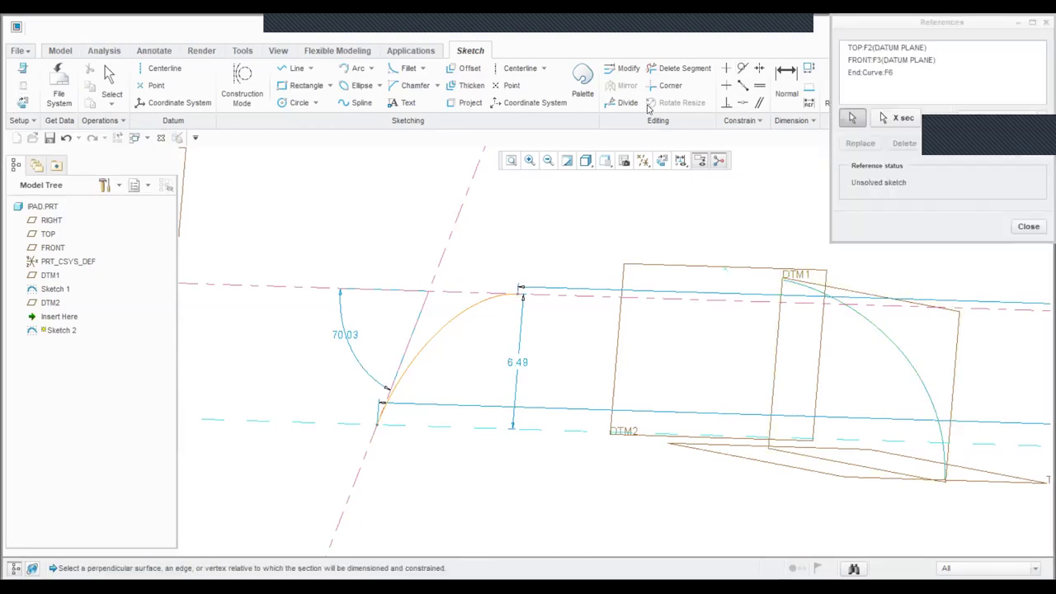
left_click(742, 102)
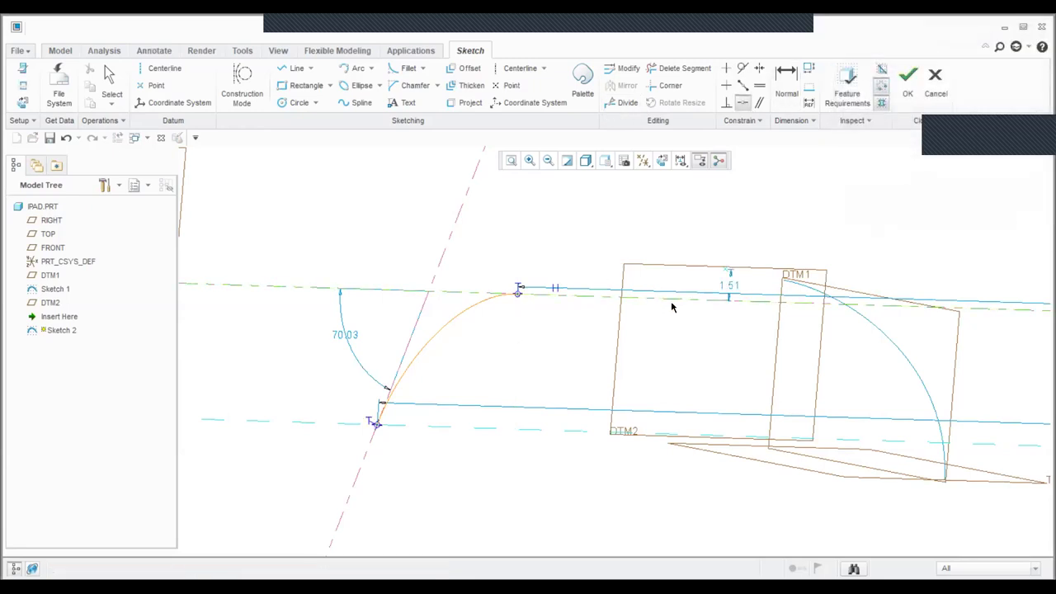
left_click(725, 273)
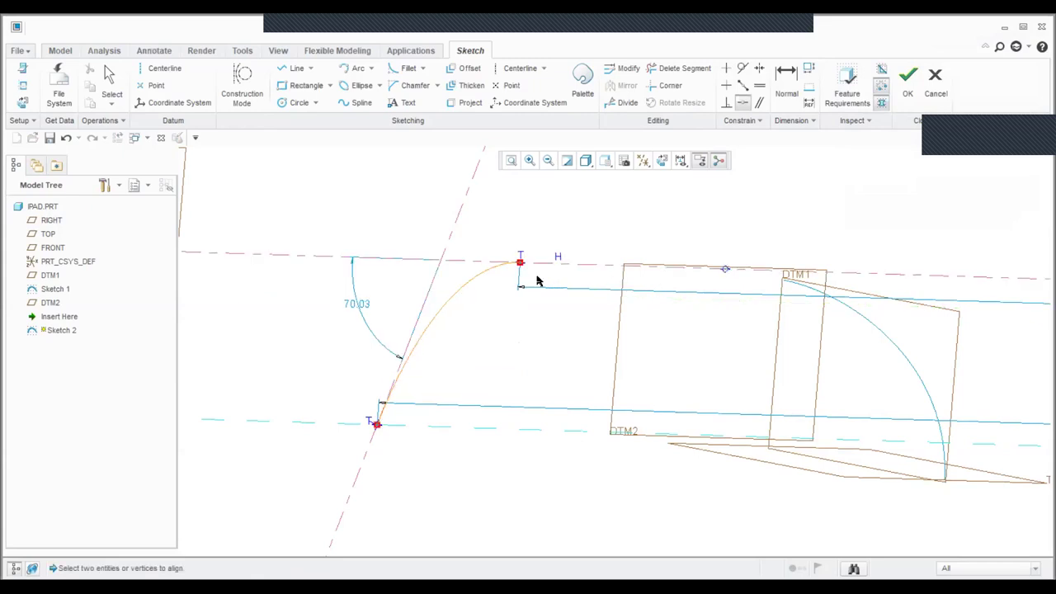
Dimension the angle between the tilted centerline and the TOP reference as 93 degrees
left_click(785, 83)
left_click(381, 407)
left_click(370, 423)
type("93")
key("Return")
Dimension the horizontal distance between the endpoints of the new spline as 15
mouse_move(649, 382)
middle_mouse_down()
mouse_move(606, 358)
mouse_move(693, 255)
middle_mouse_up()
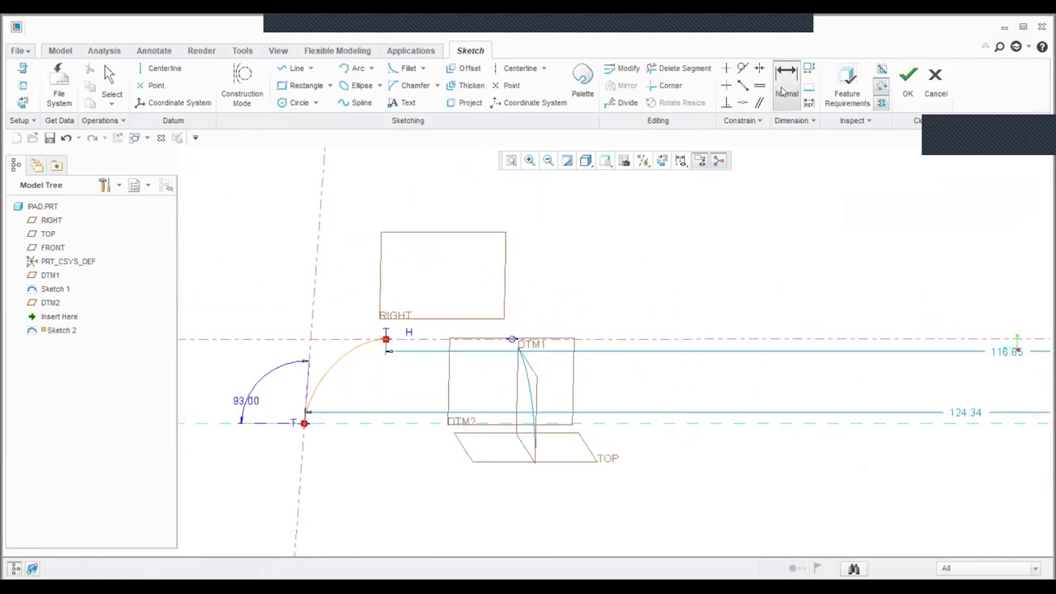
scroll(729, 277, "down", 1)
scroll(352, 394, "up", 3)
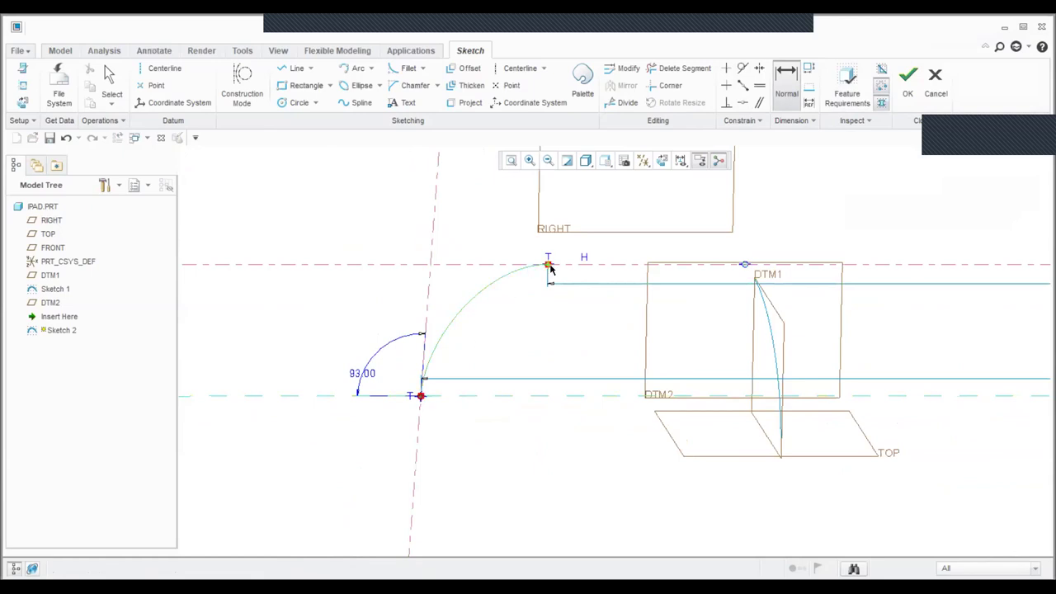
middle_click(513, 240)
type("15")
key("Return")
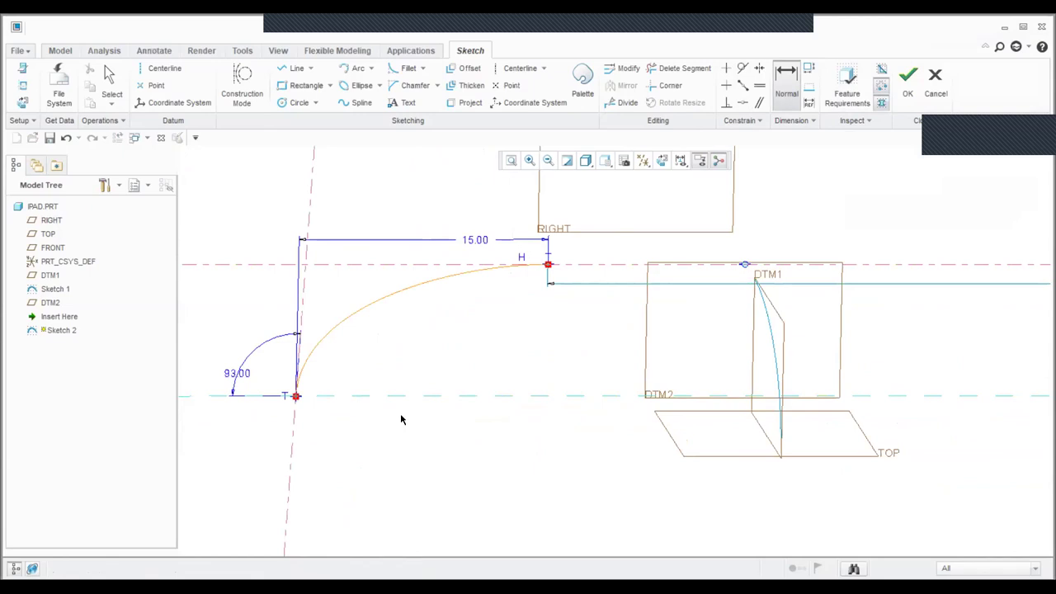
Dimension the spline's lower endpoint 75 from the FRONT reference
scroll(401, 420, "down", 3)
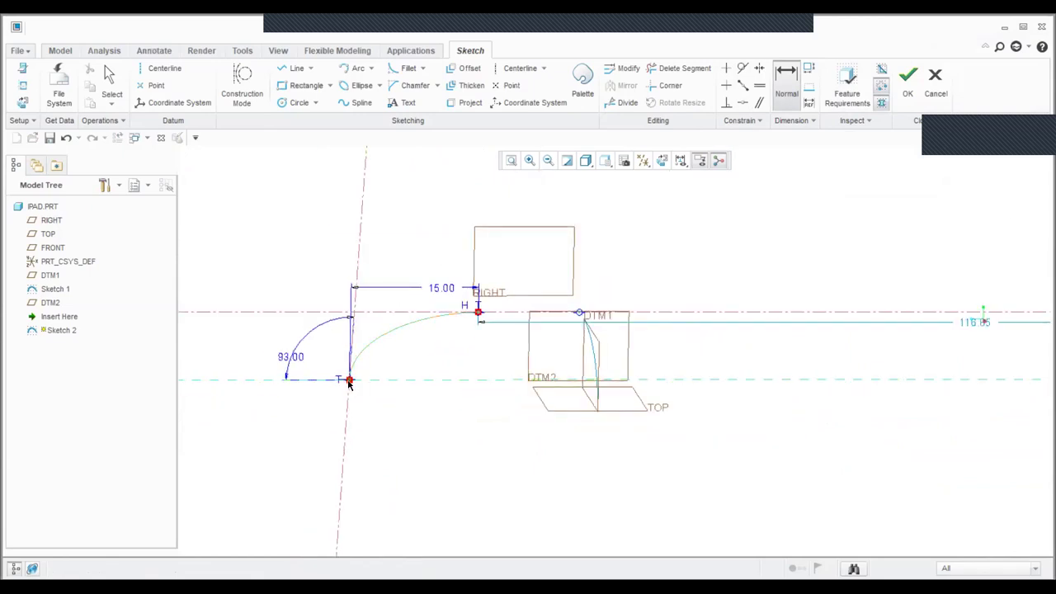
scroll(349, 383, "down", 3)
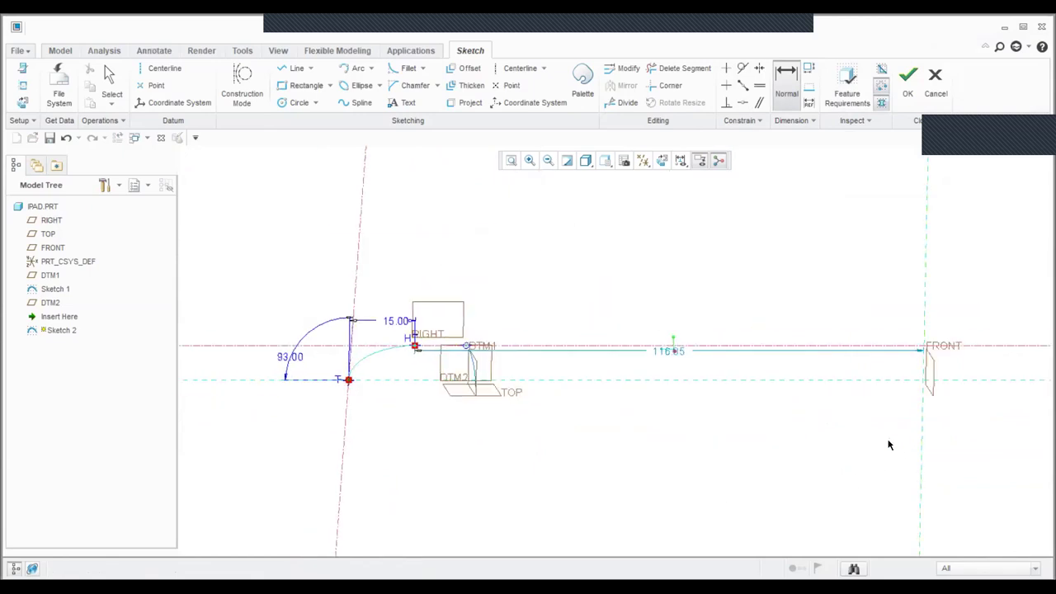
middle_click(848, 452)
type("75")
key("Return")
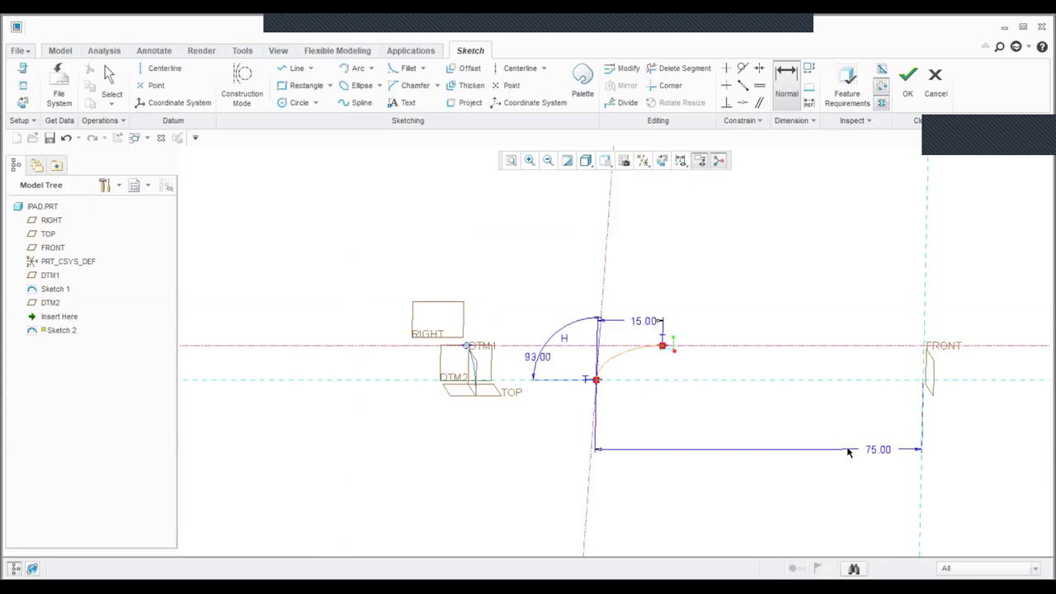
Set the lower endpoint's distance from the FRONT reference to 125 and complete the sketch
mouse_move(635, 446)
middle_mouse_down()
mouse_move(601, 443)
mouse_move(615, 443)
mouse_move(615, 458)
middle_mouse_up()
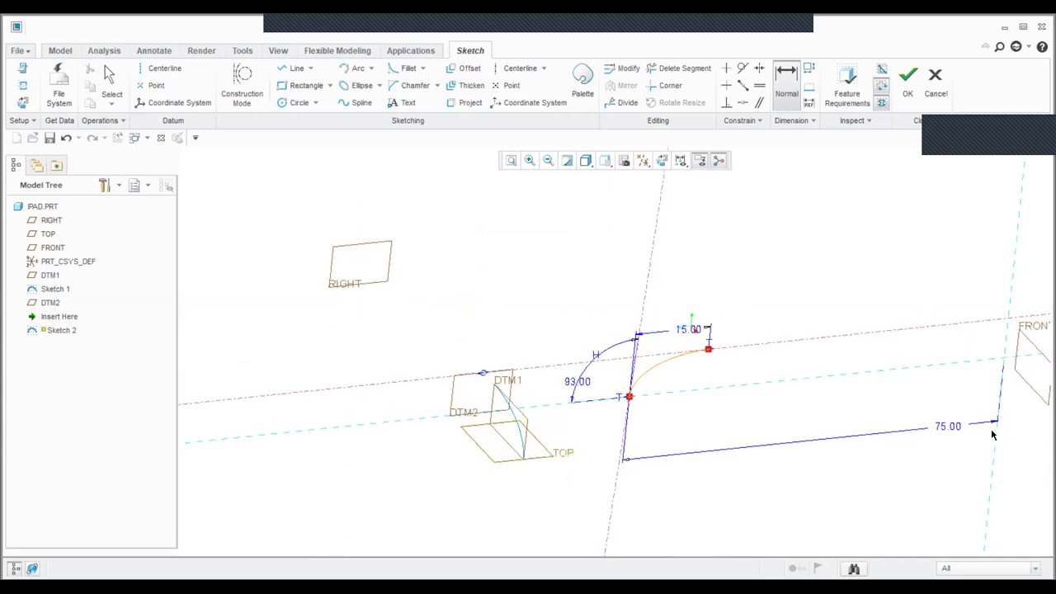
double_click(949, 425)
type("125")
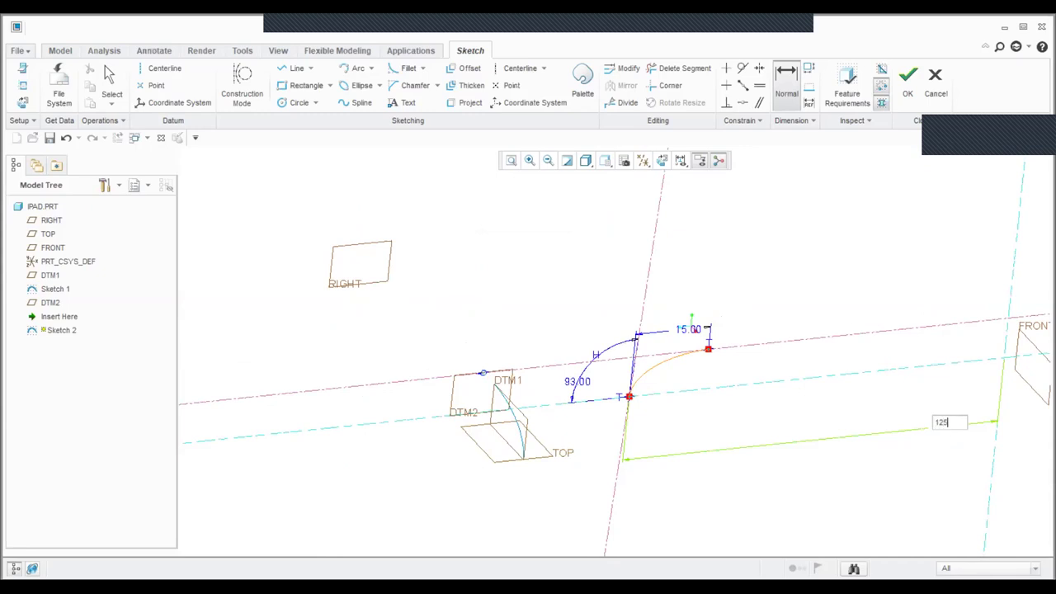
key("Return")
mouse_move(691, 391)
middle_mouse_down()
mouse_move(620, 354)
mouse_move(605, 398)
mouse_move(653, 370)
mouse_move(674, 179)
middle_mouse_up()
left_click(910, 89)
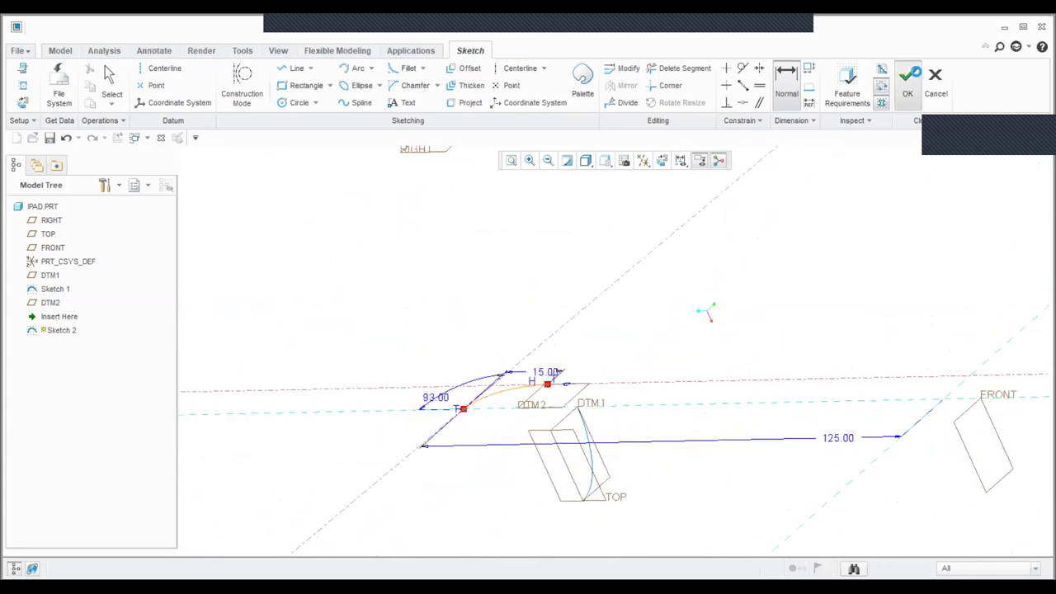
Open the datum display filter options
left_click(661, 162)
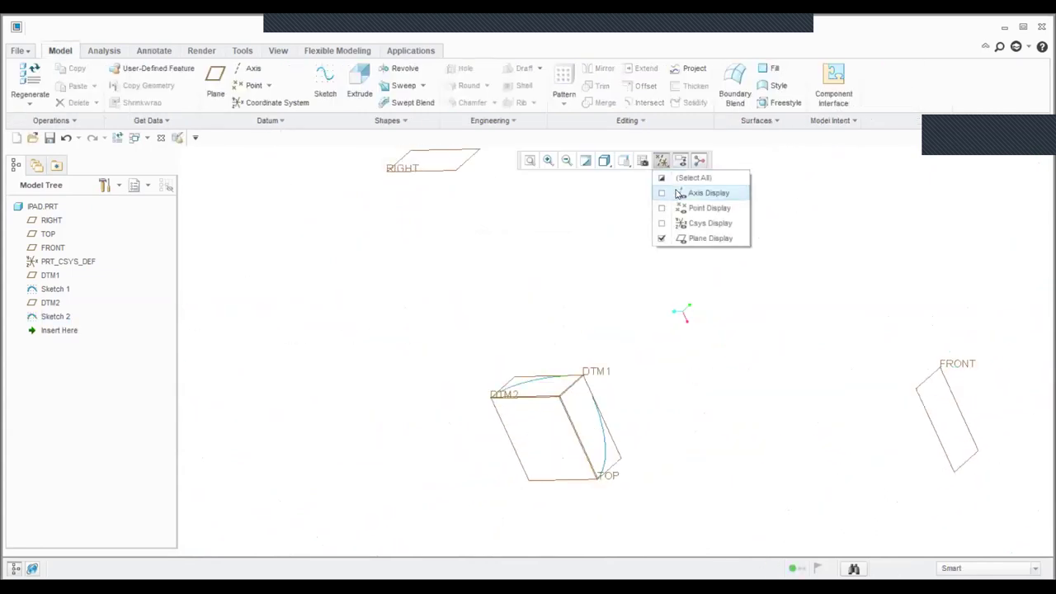